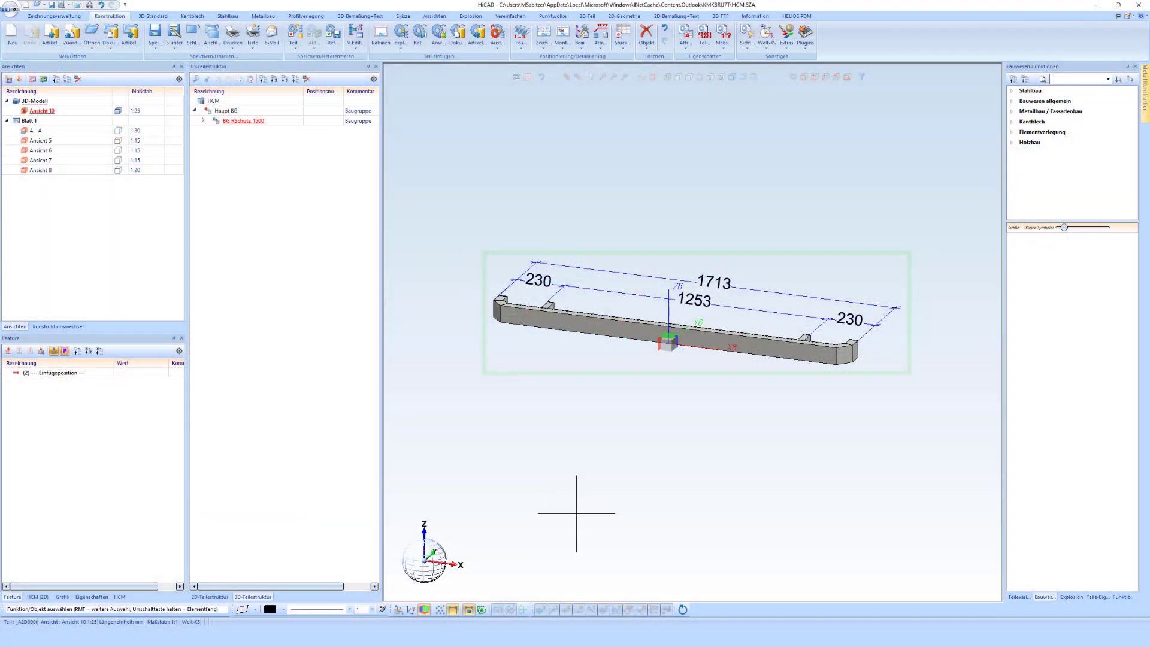
Orbit to check the beam's capped end, then expand BG RSchutz 1500 in the part structure
{"action": "scroll", "coordinate": [530, 323], "scroll_direction": "up", "scroll_amount": 2}
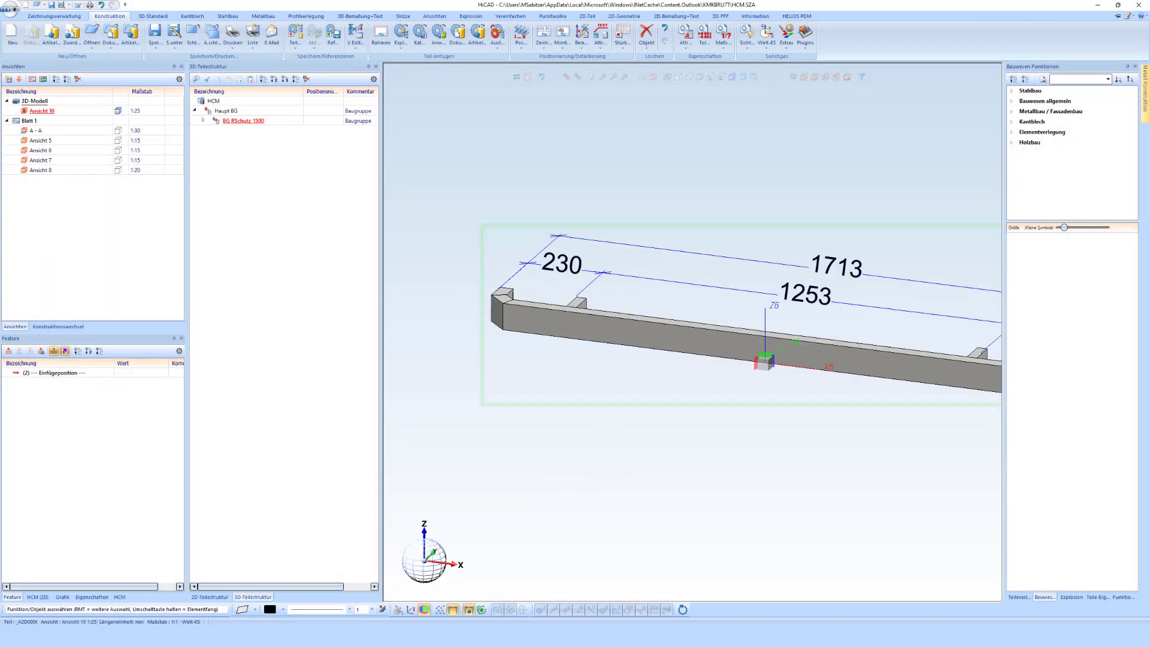
{"action": "scroll", "coordinate": [530, 323], "scroll_direction": "up", "scroll_amount": 2}
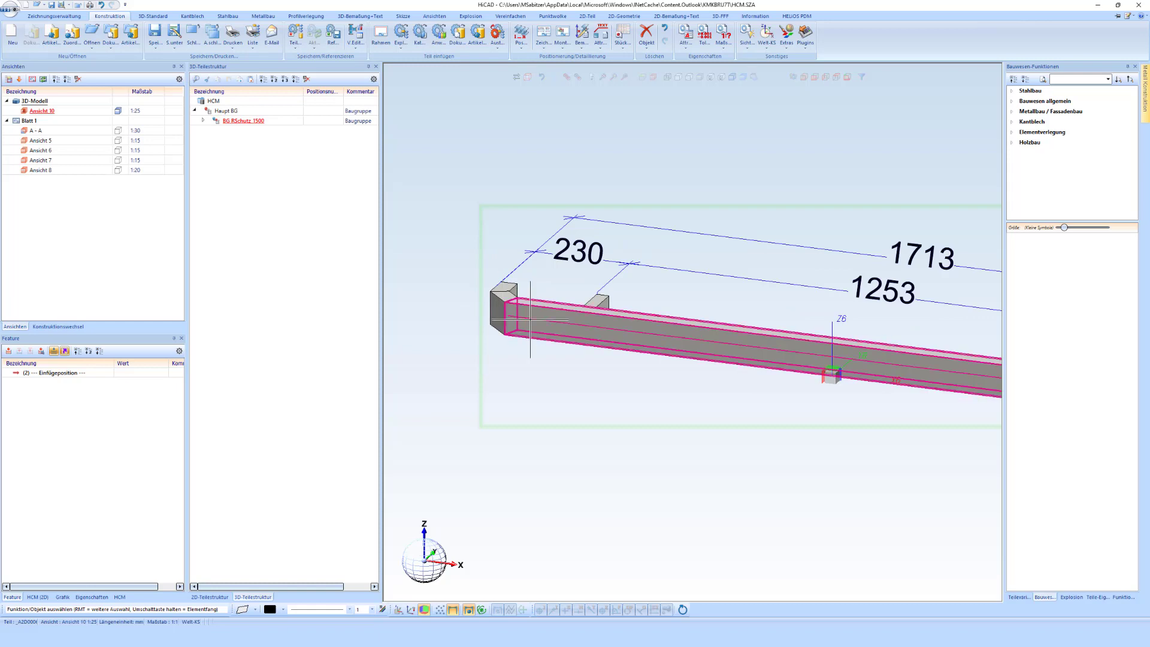
{"action": "left_click", "coordinate": [568, 338]}
{"action": "mouse_move", "coordinate": [568, 337]}
{"action": "middle_mouse_down"}
{"action": "mouse_move", "coordinate": [702, 331]}
{"action": "mouse_move", "coordinate": [594, 333]}
{"action": "middle_mouse_up"}
{"action": "key", "text": "Return"}
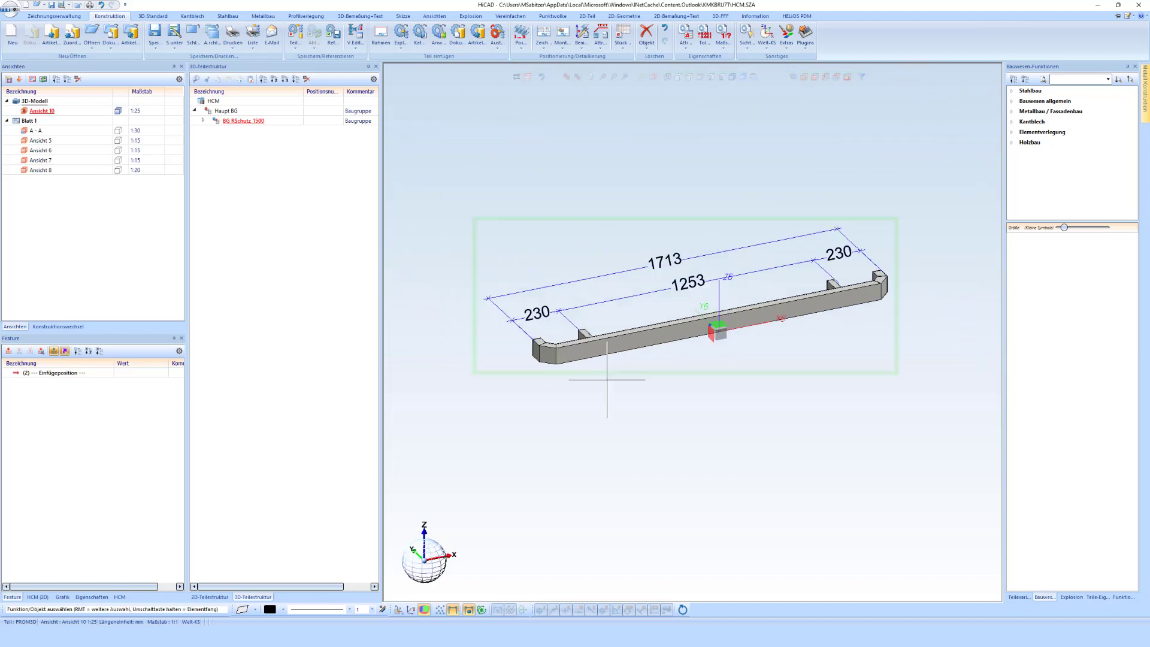
{"action": "left_click", "coordinate": [204, 121]}
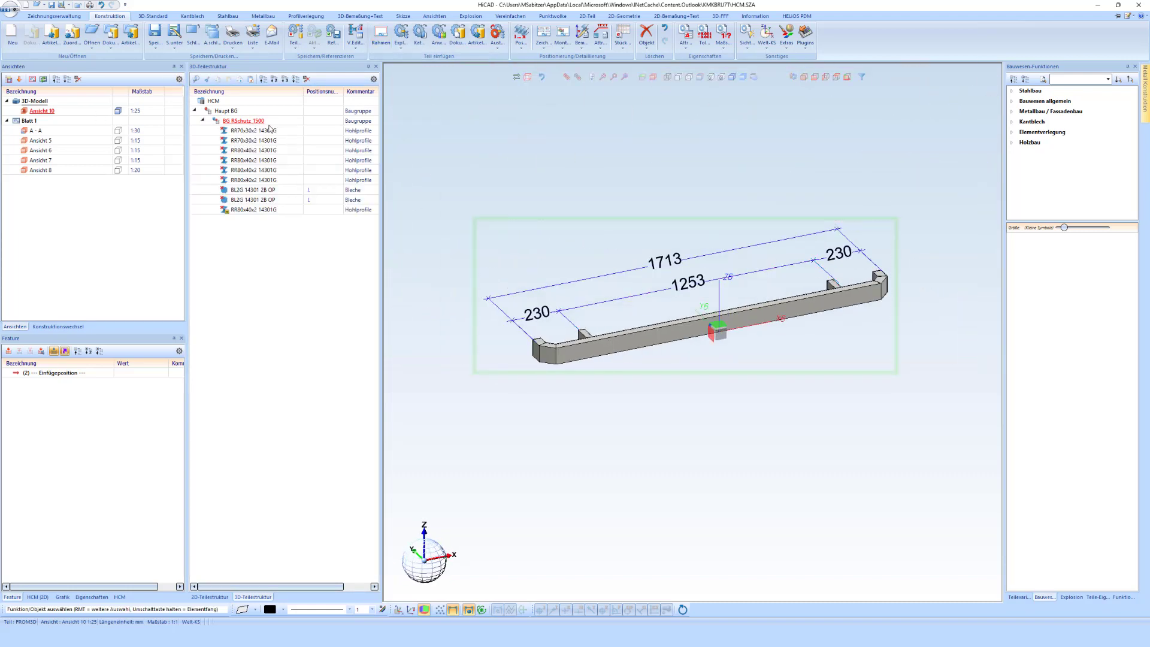
{"action": "left_click", "coordinate": [238, 122]}
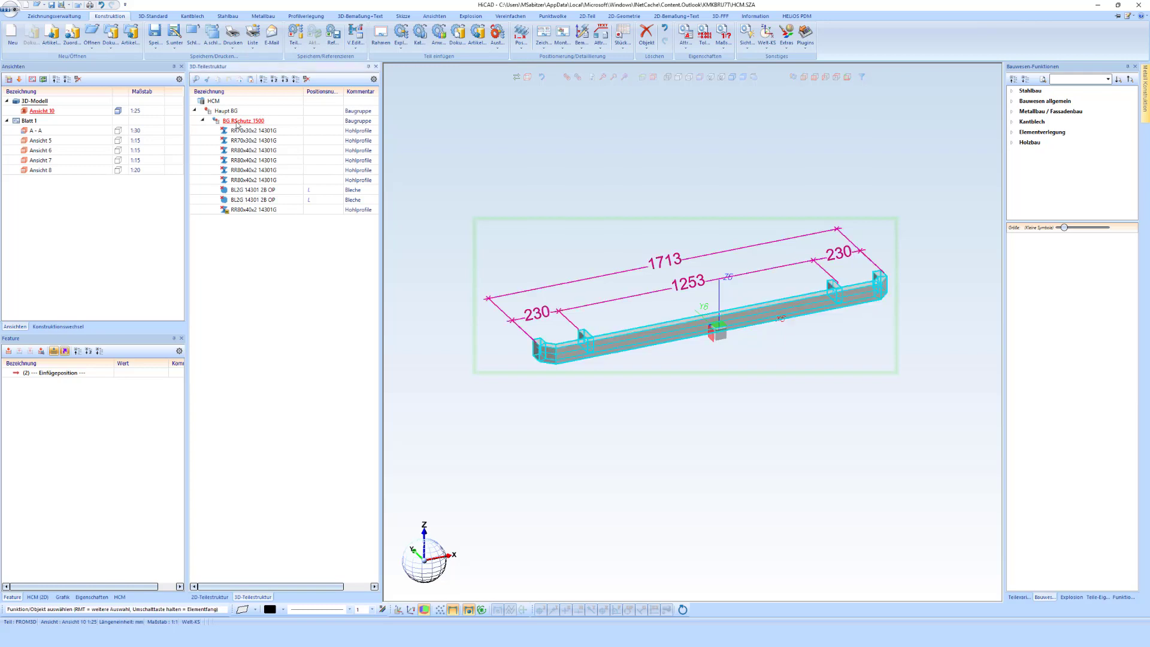
{"action": "right_click", "coordinate": [53, 401]}
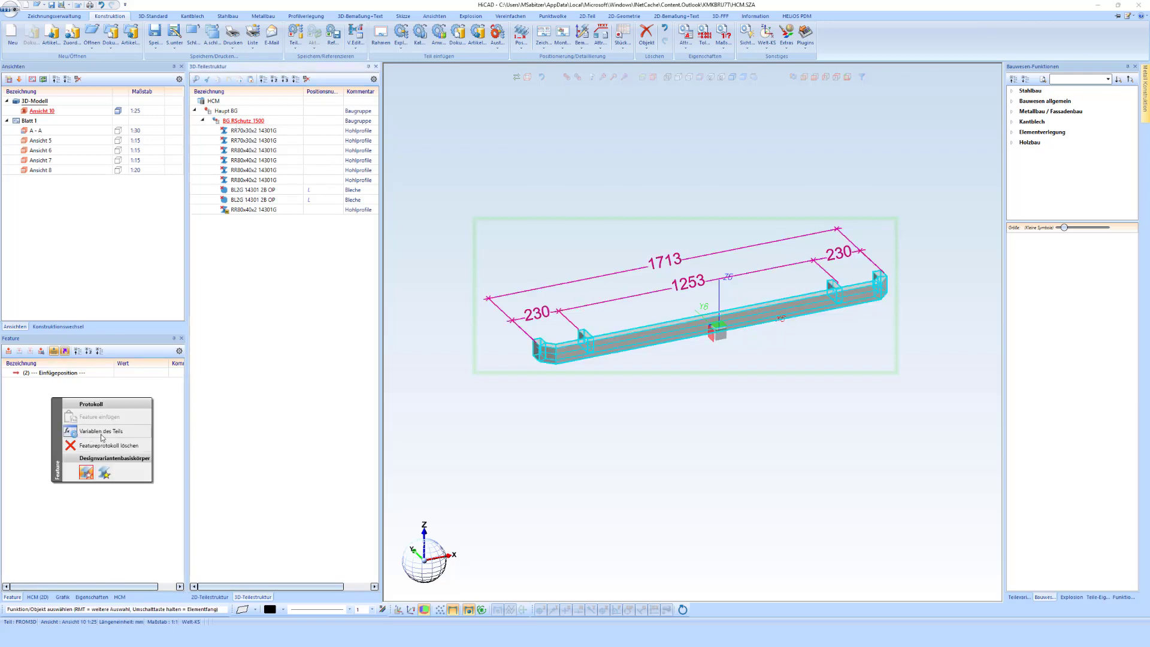
{"action": "left_click", "coordinate": [54, 373]}
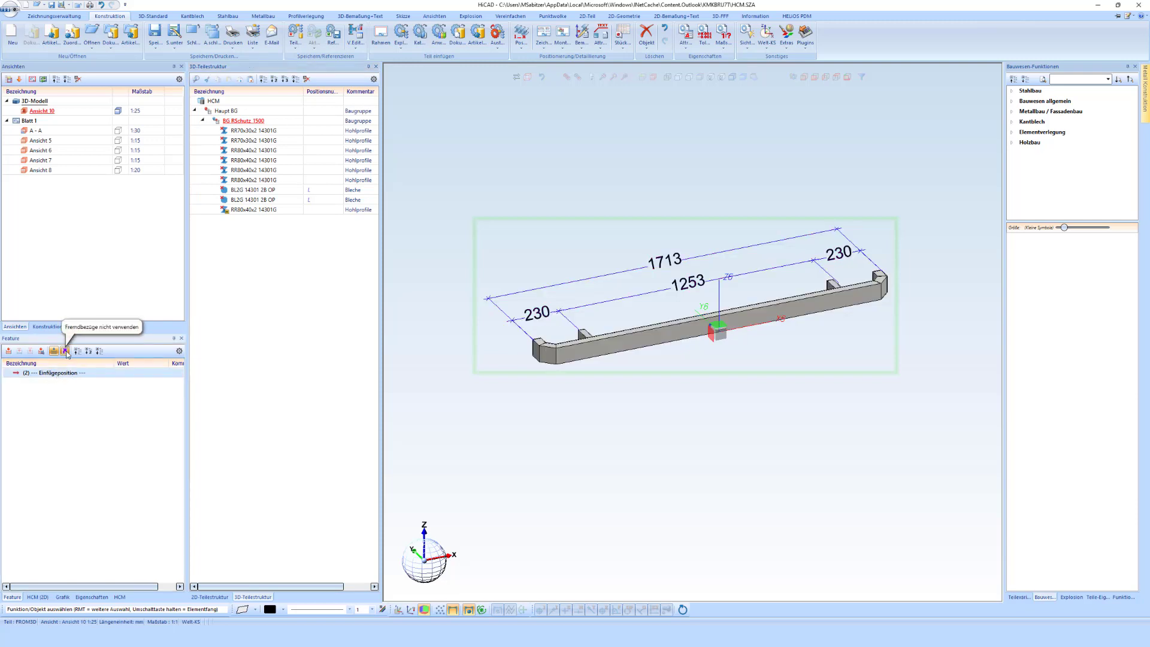
{"action": "left_click", "coordinate": [254, 130]}
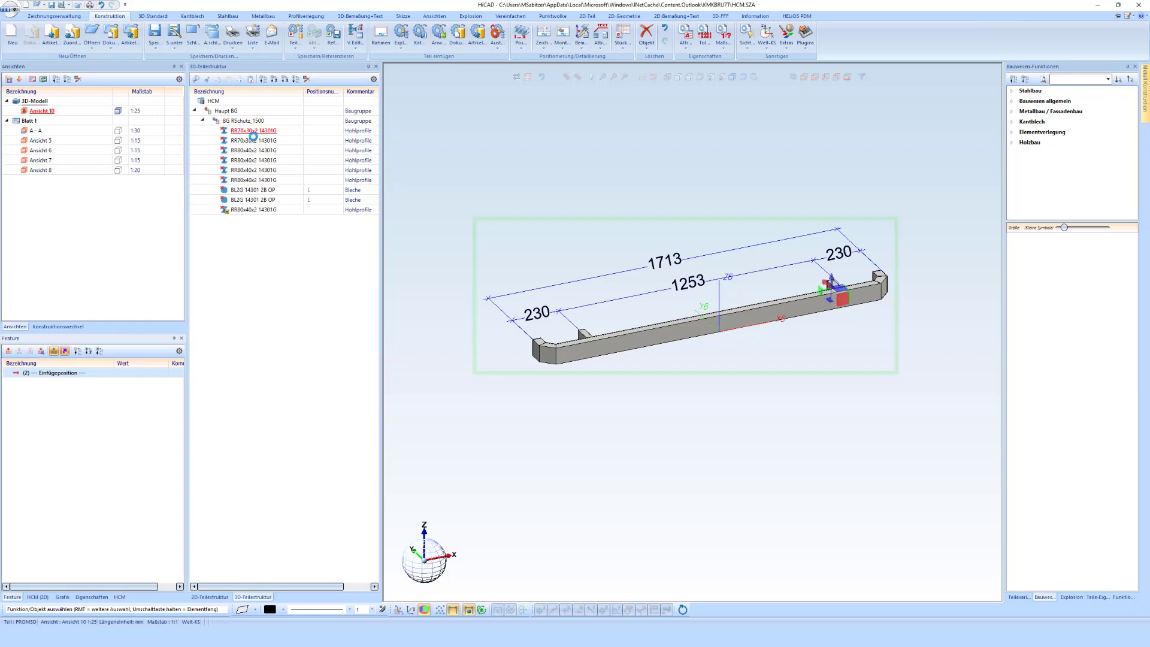
{"action": "left_click", "coordinate": [254, 140]}
{"action": "scroll", "coordinate": [616, 231], "scroll_direction": "up", "scroll_amount": 2}
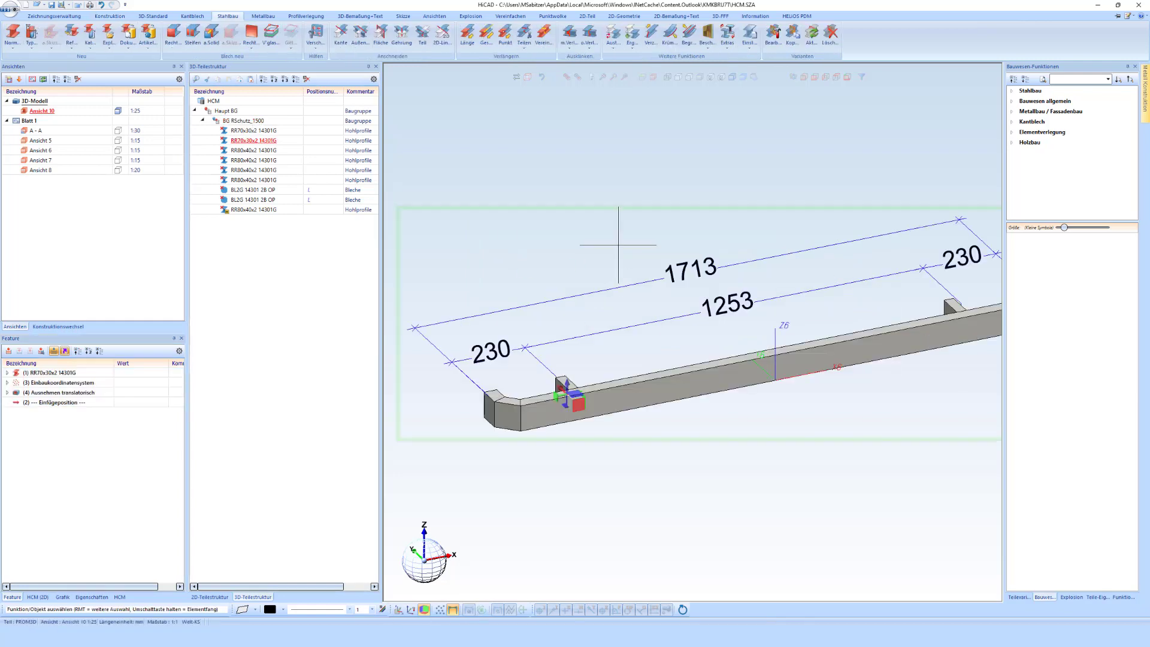
{"action": "scroll", "coordinate": [615, 231], "scroll_direction": "down", "scroll_amount": 1}
{"action": "scroll", "coordinate": [523, 314], "scroll_direction": "down", "scroll_amount": 1}
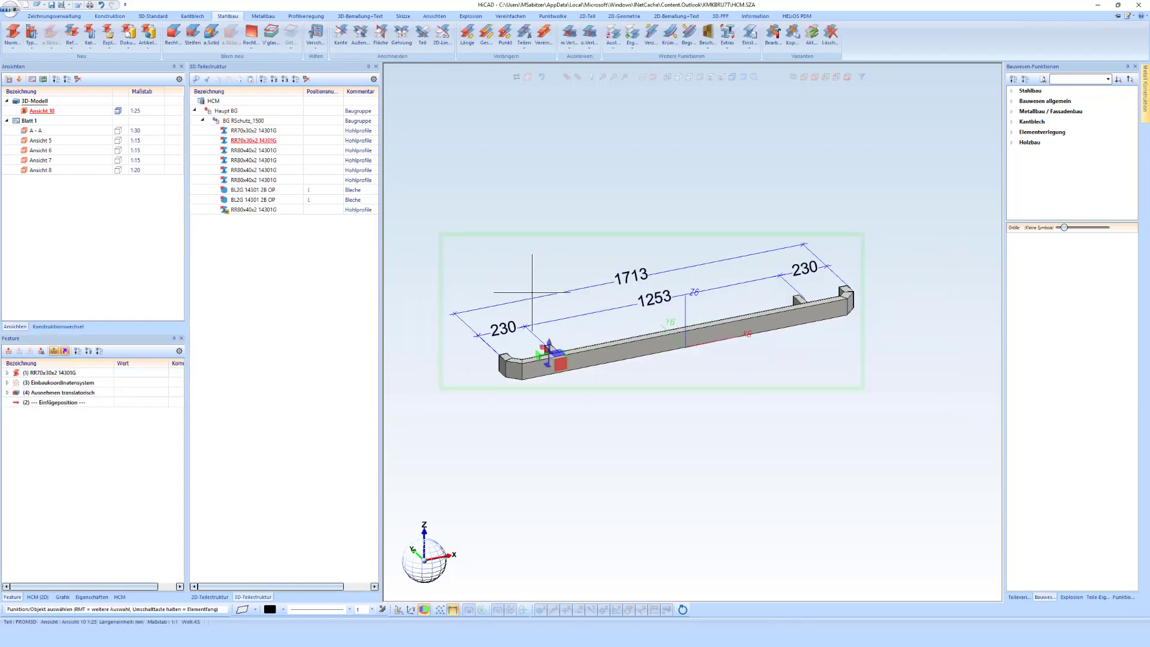
{"action": "left_click", "coordinate": [249, 122]}
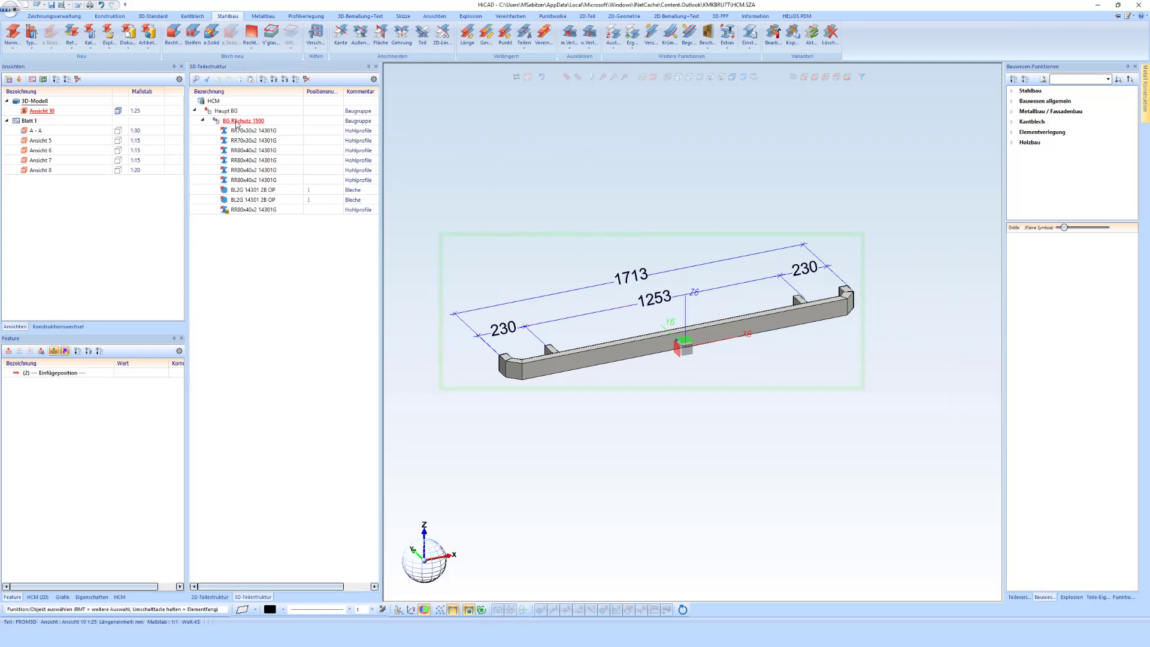
Switch to the 3D-Standard tools and start HCM 'Unterteil fixieren'
{"action": "left_click", "coordinate": [153, 16]}
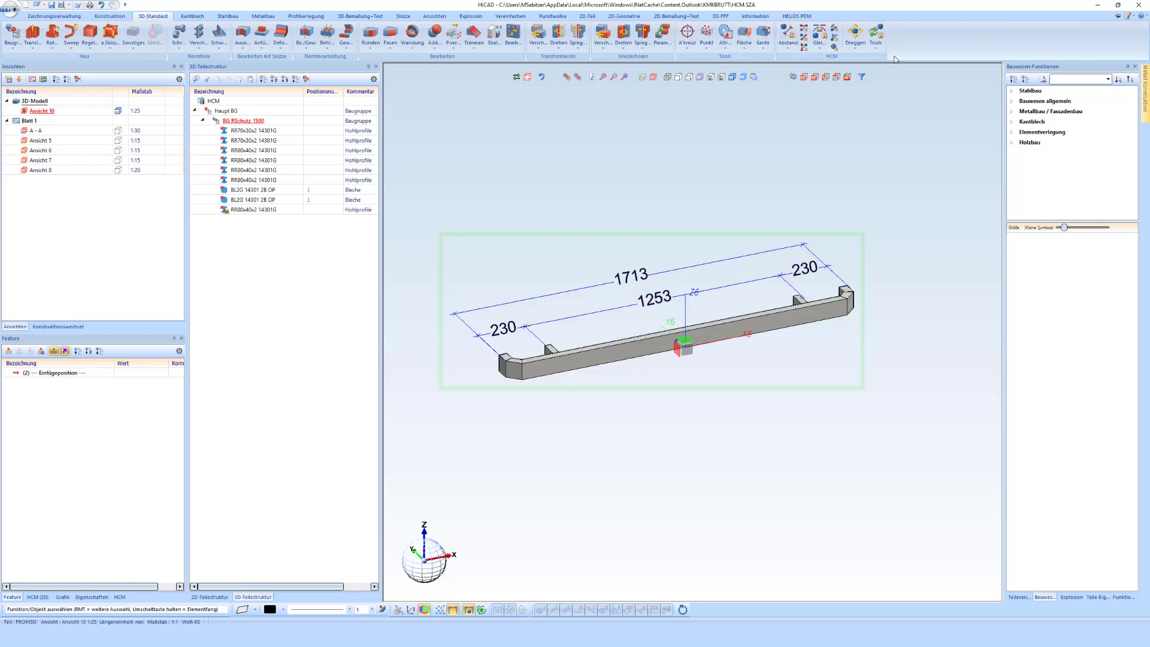
{"action": "scroll", "coordinate": [485, 364], "scroll_direction": "up", "scroll_amount": 2}
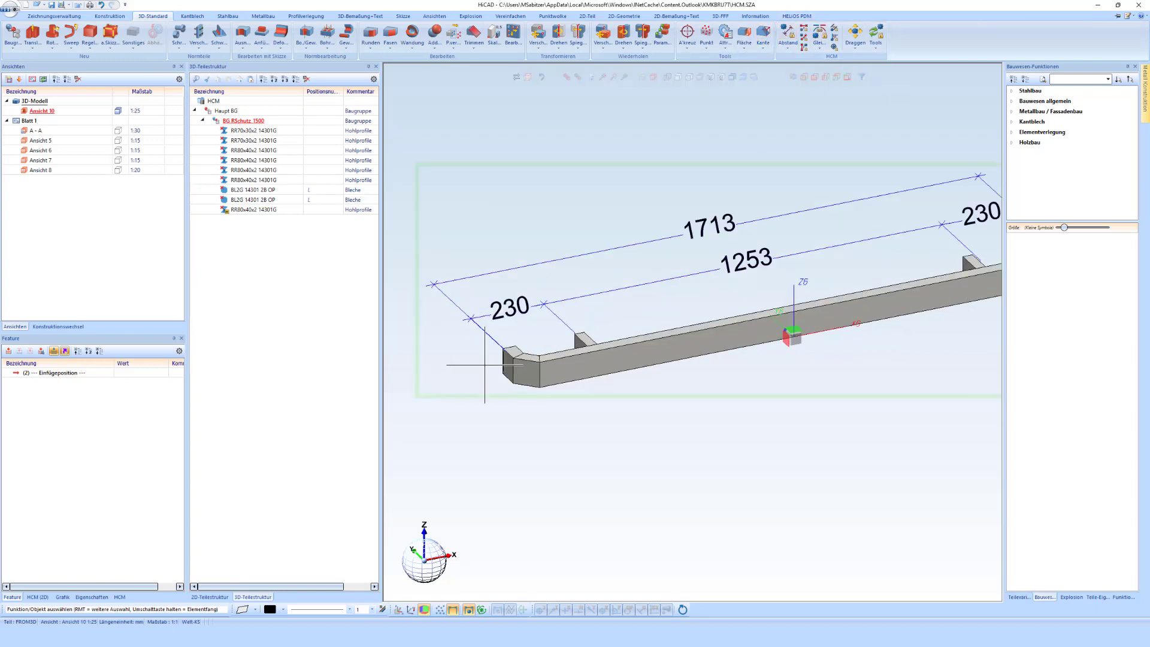
{"action": "scroll", "coordinate": [485, 364], "scroll_direction": "down", "scroll_amount": 2}
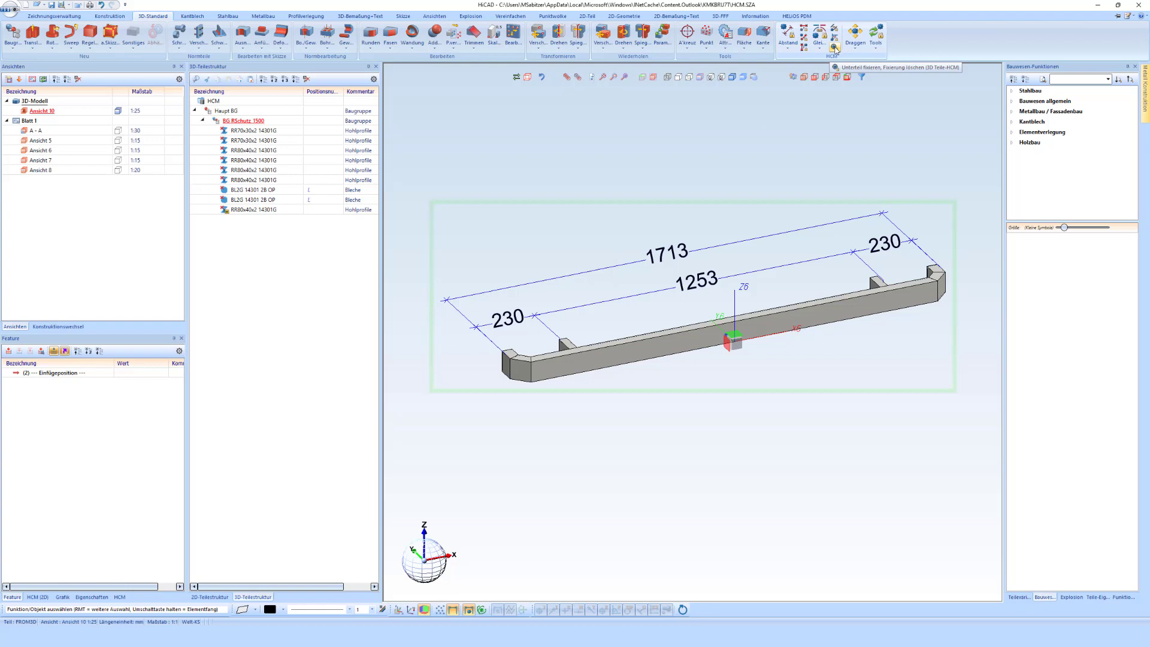
{"action": "left_click", "coordinate": [836, 48]}
{"action": "scroll", "coordinate": [501, 370], "scroll_direction": "up", "scroll_amount": 4}
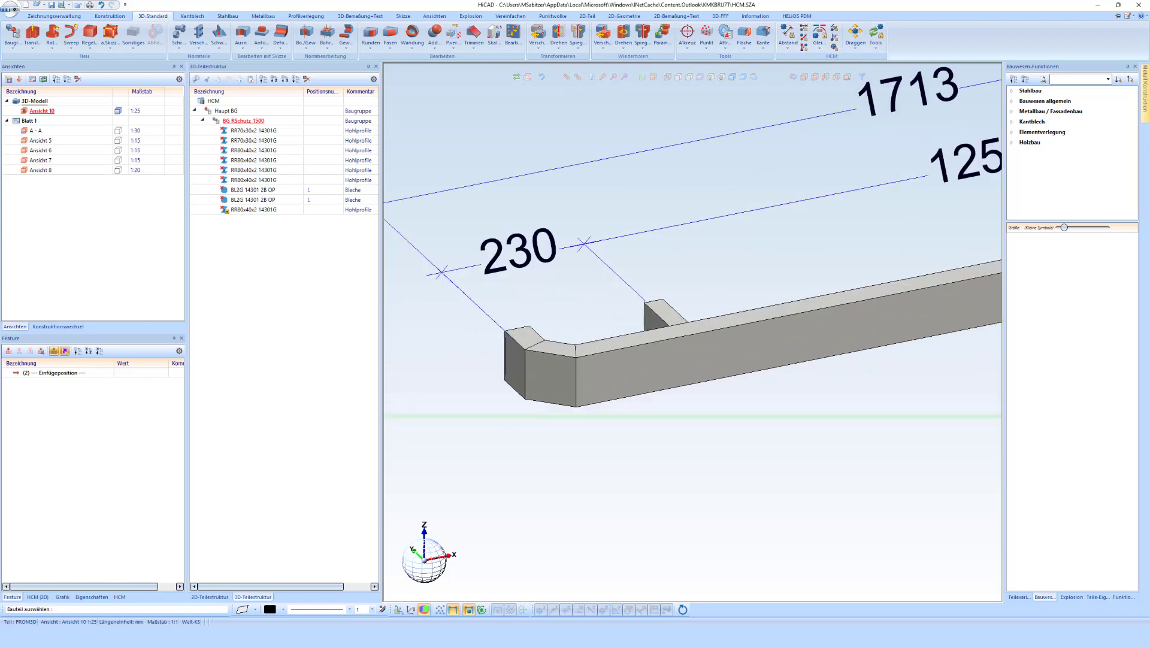
Fix the left RR80x40x2 14301G end tube and expand its Fixierung entry in the HCM list
{"action": "left_click", "coordinate": [519, 342]}
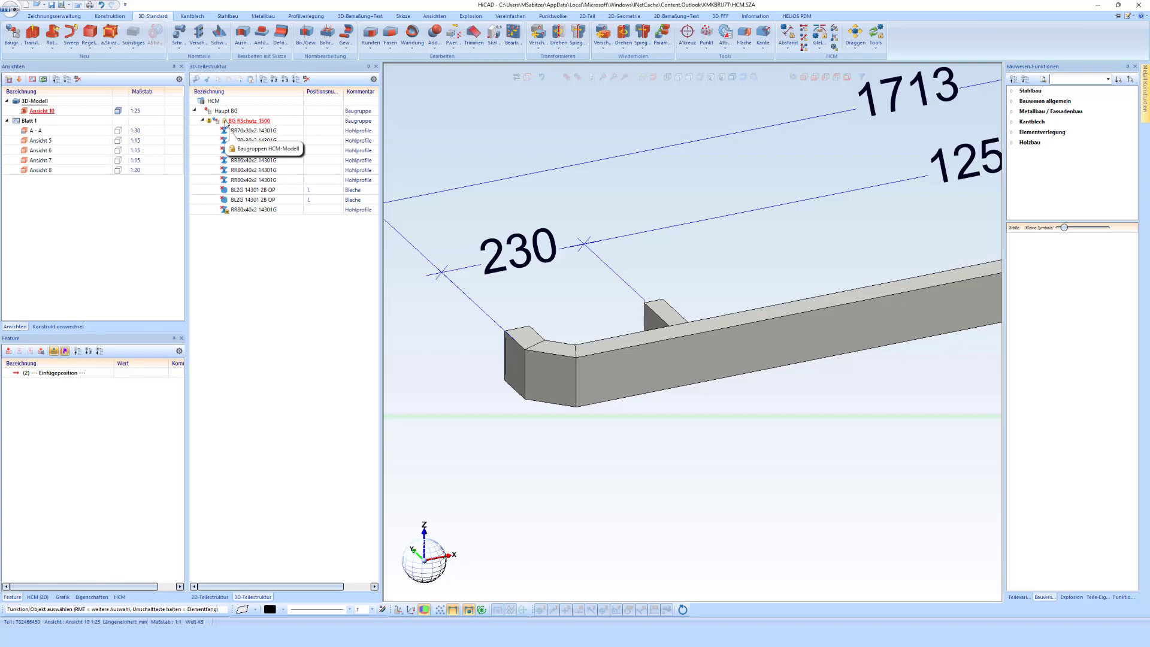
{"action": "left_click", "coordinate": [119, 598]}
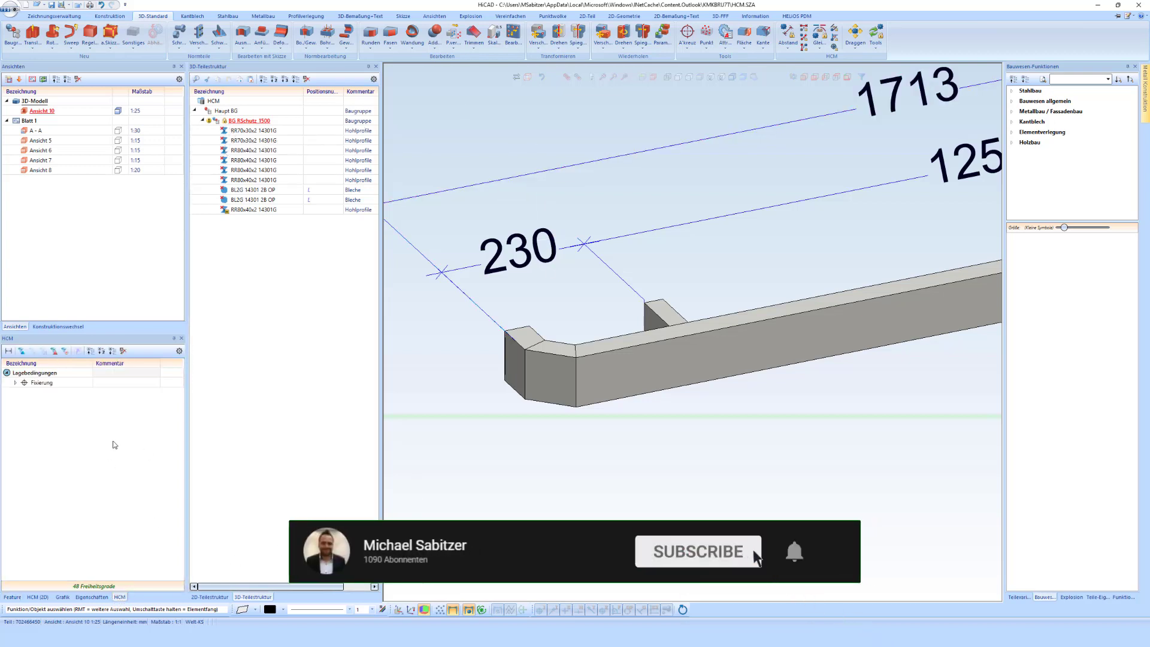
{"action": "left_click", "coordinate": [42, 383]}
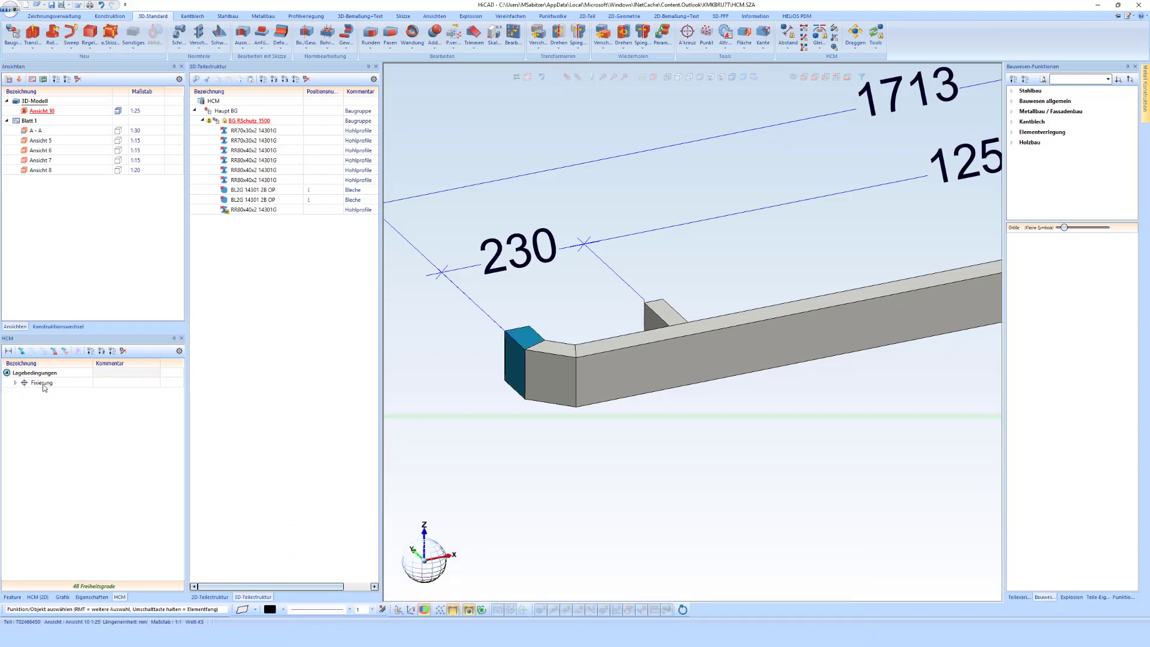
{"action": "left_click", "coordinate": [14, 384]}
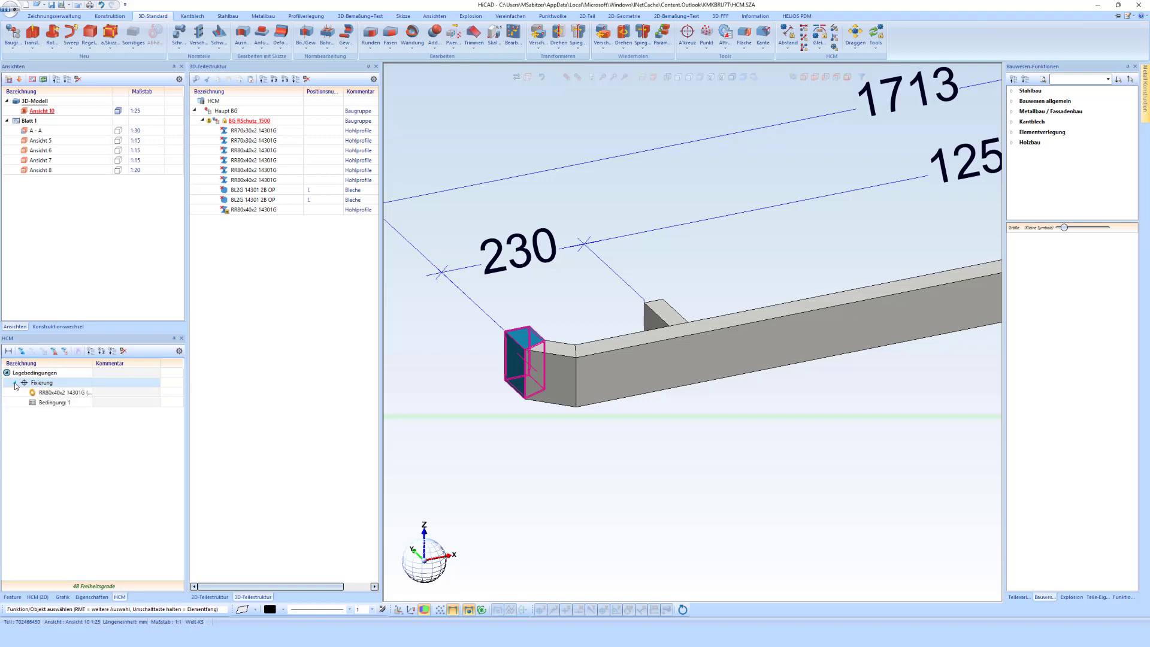
{"action": "left_click", "coordinate": [14, 383]}
{"action": "left_click", "coordinate": [16, 383]}
{"action": "left_click", "coordinate": [8, 352]}
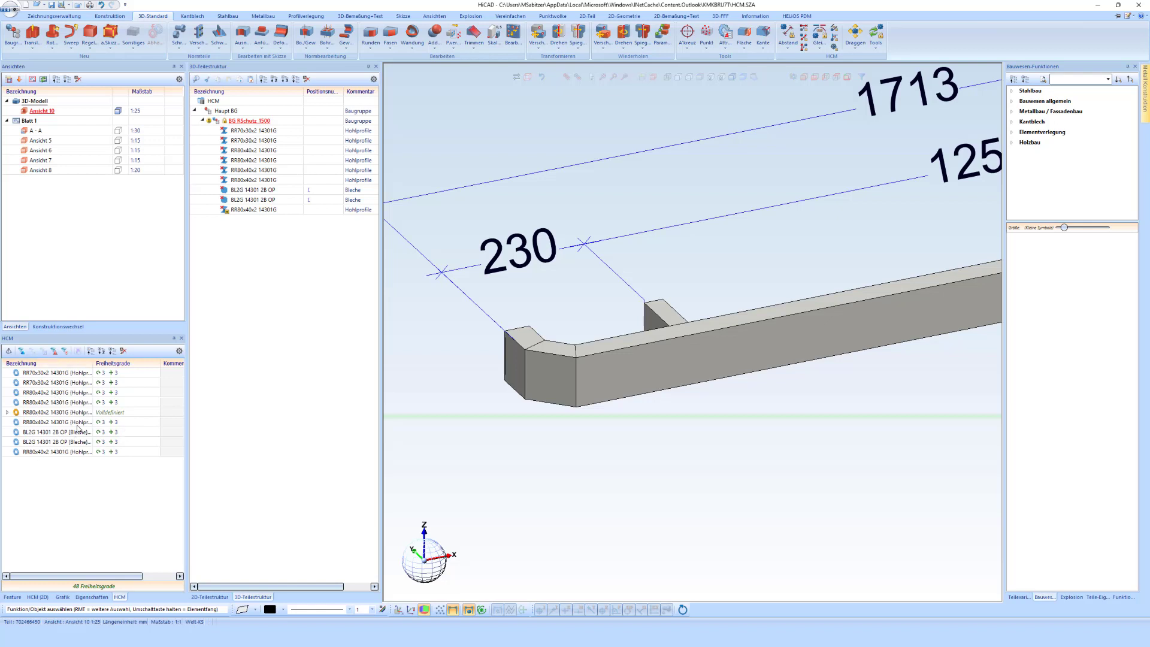
{"action": "left_click", "coordinate": [48, 414]}
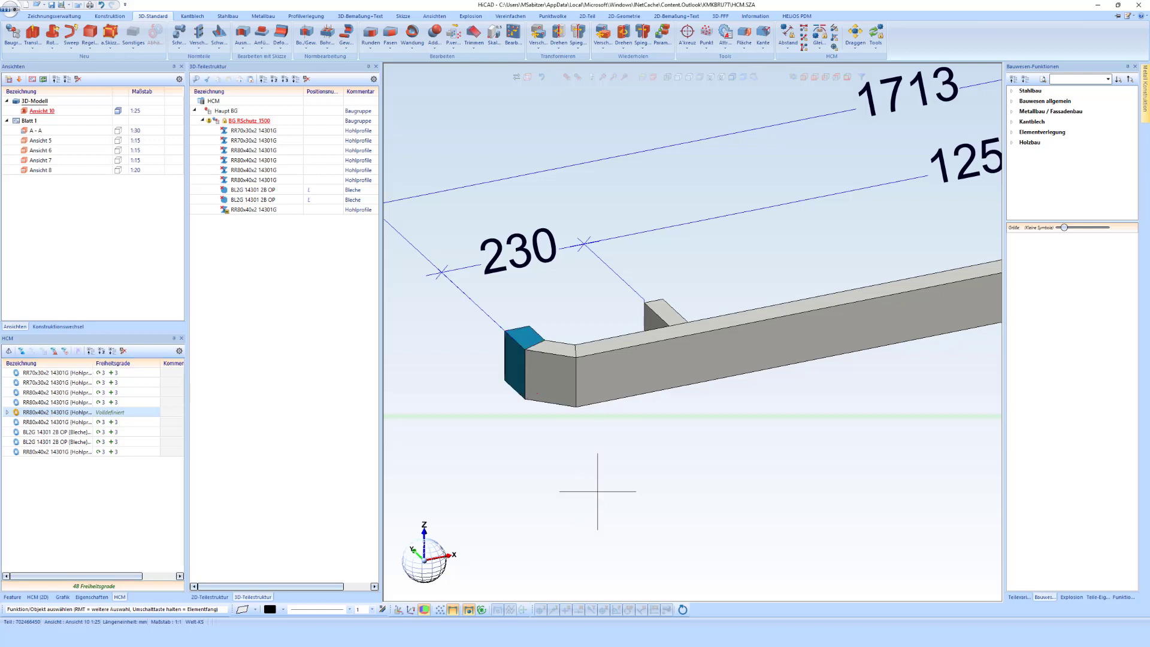
{"action": "left_click", "coordinate": [482, 611]}
{"action": "scroll", "coordinate": [512, 473], "scroll_direction": "down", "scroll_amount": 2}
{"action": "scroll", "coordinate": [512, 473], "scroll_direction": "down", "scroll_amount": 2}
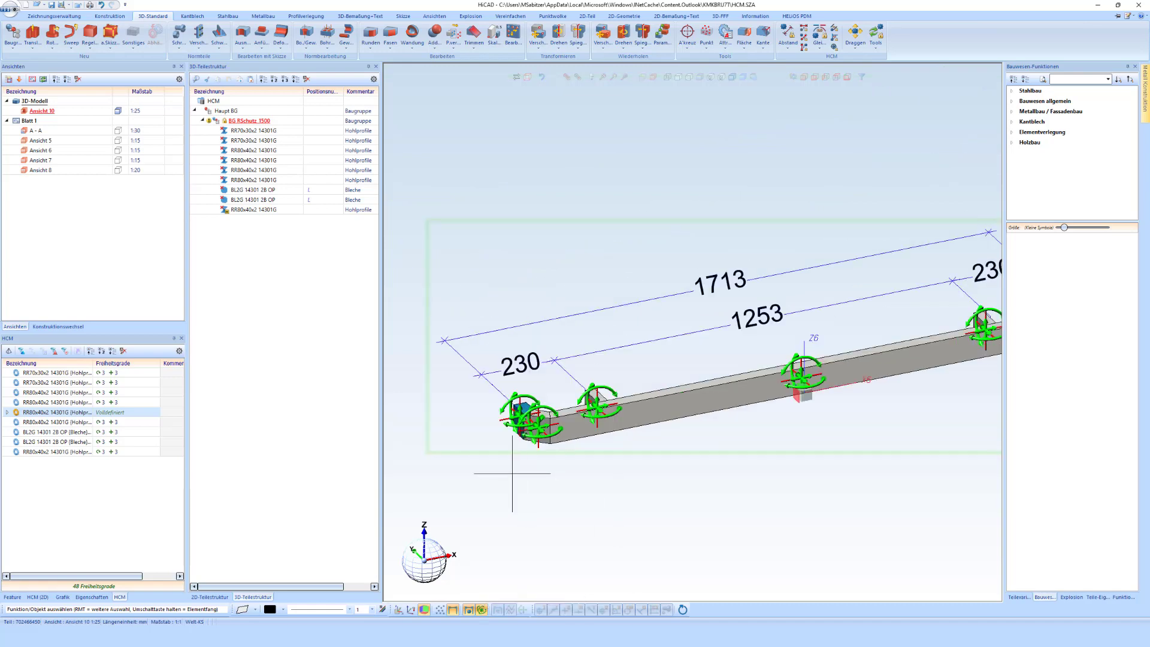
{"action": "scroll", "coordinate": [563, 405], "scroll_direction": "up", "scroll_amount": 3}
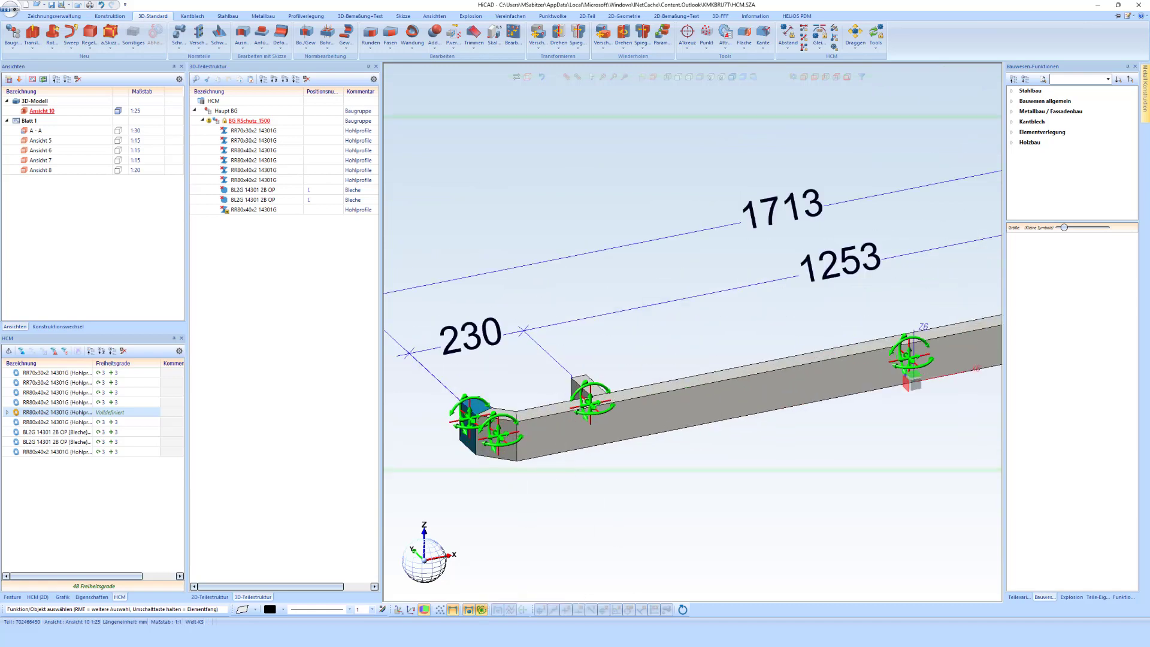
{"action": "scroll", "coordinate": [550, 434], "scroll_direction": "up", "scroll_amount": 3}
{"action": "scroll", "coordinate": [550, 434], "scroll_direction": "down", "scroll_amount": 2}
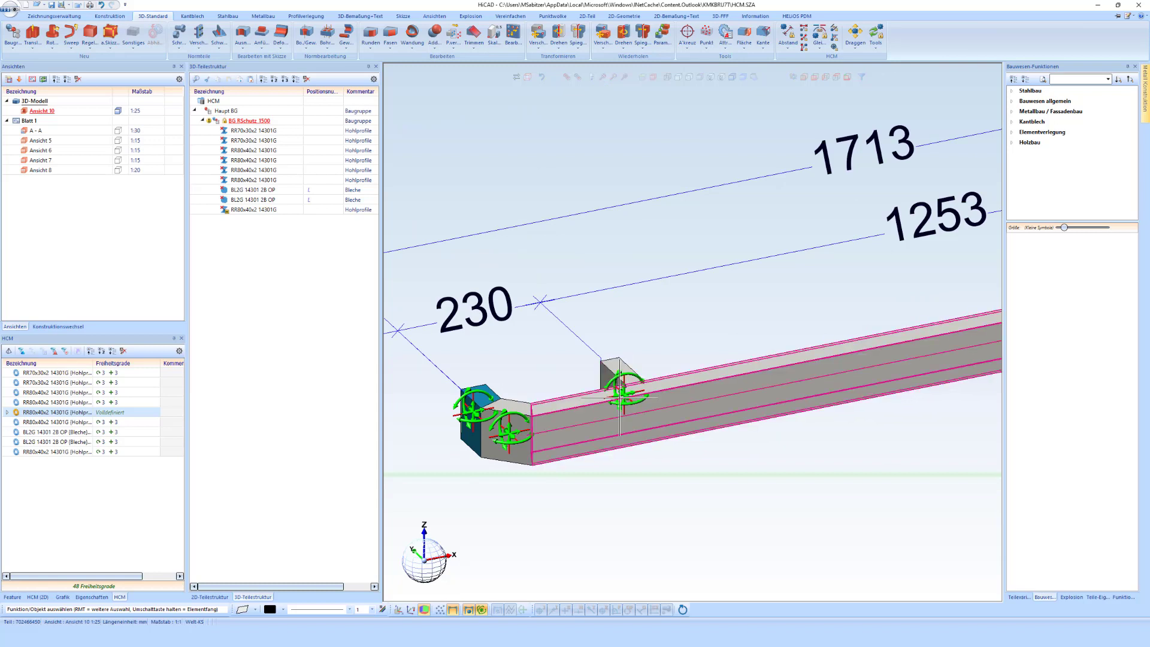
{"action": "left_click", "coordinate": [485, 612]}
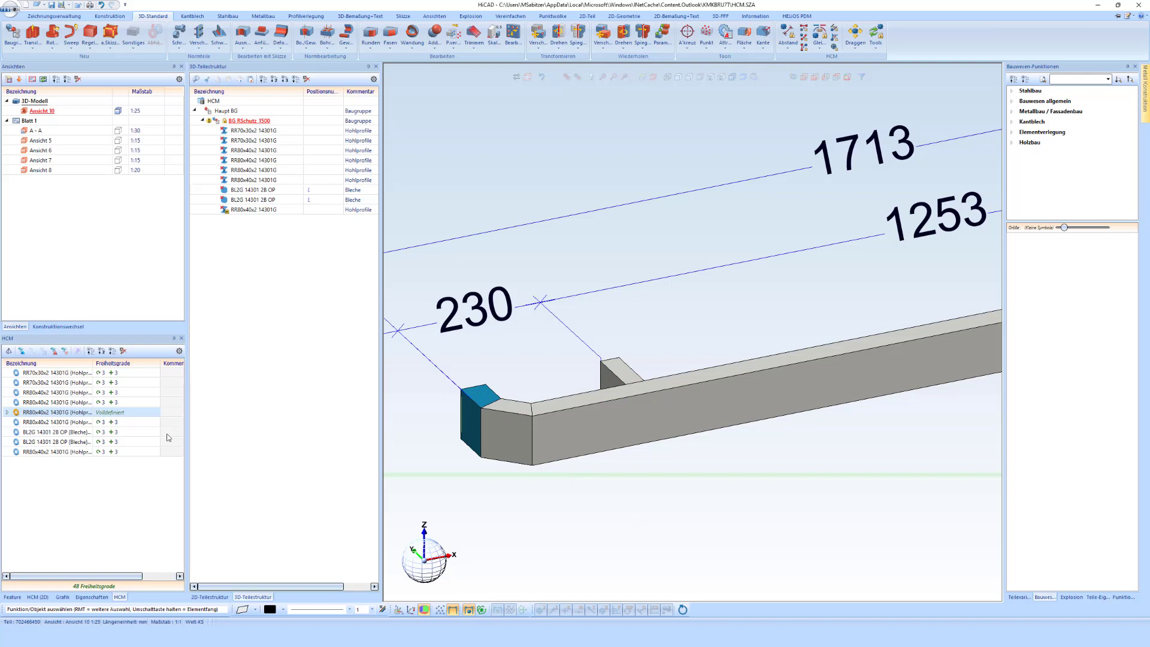
Collapse the Fixierung entry, select the left 230 dimension and show the 3D-Standard tools
{"action": "left_click", "coordinate": [8, 351]}
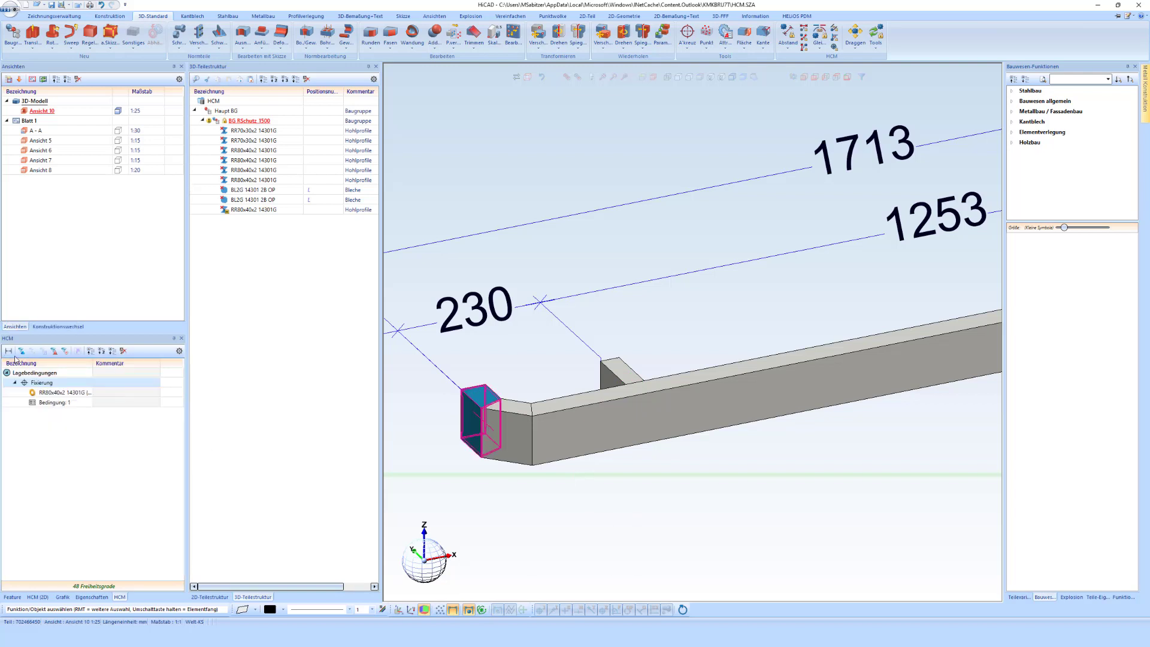
{"action": "left_click", "coordinate": [15, 382]}
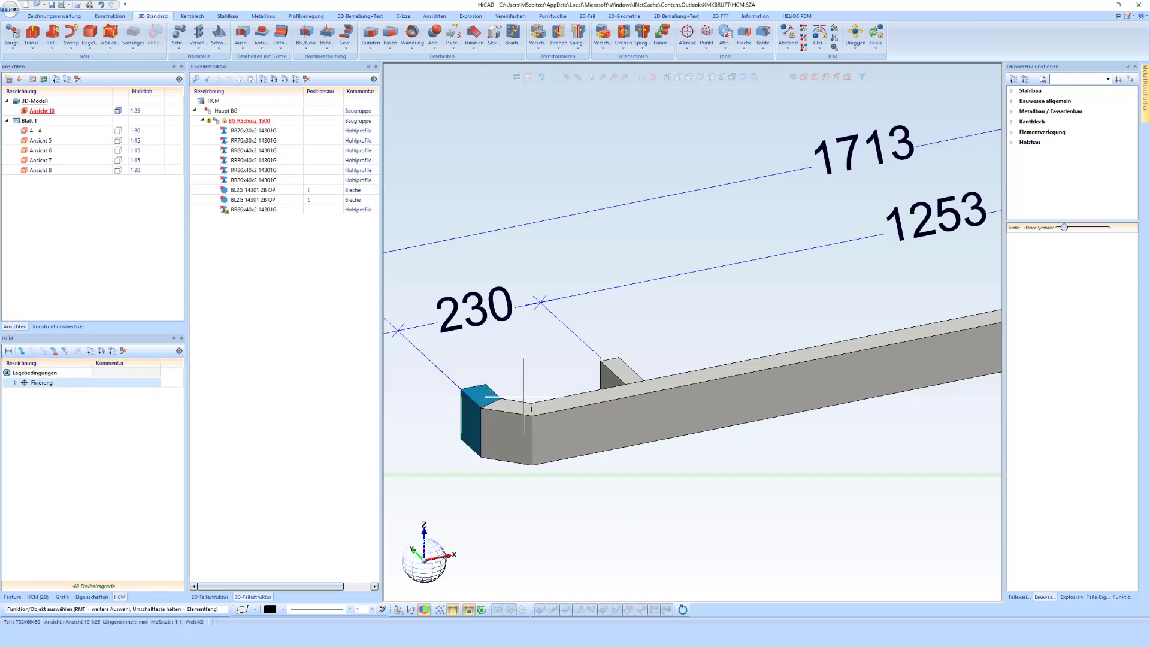
{"action": "scroll", "coordinate": [537, 303], "scroll_direction": "down", "scroll_amount": 2}
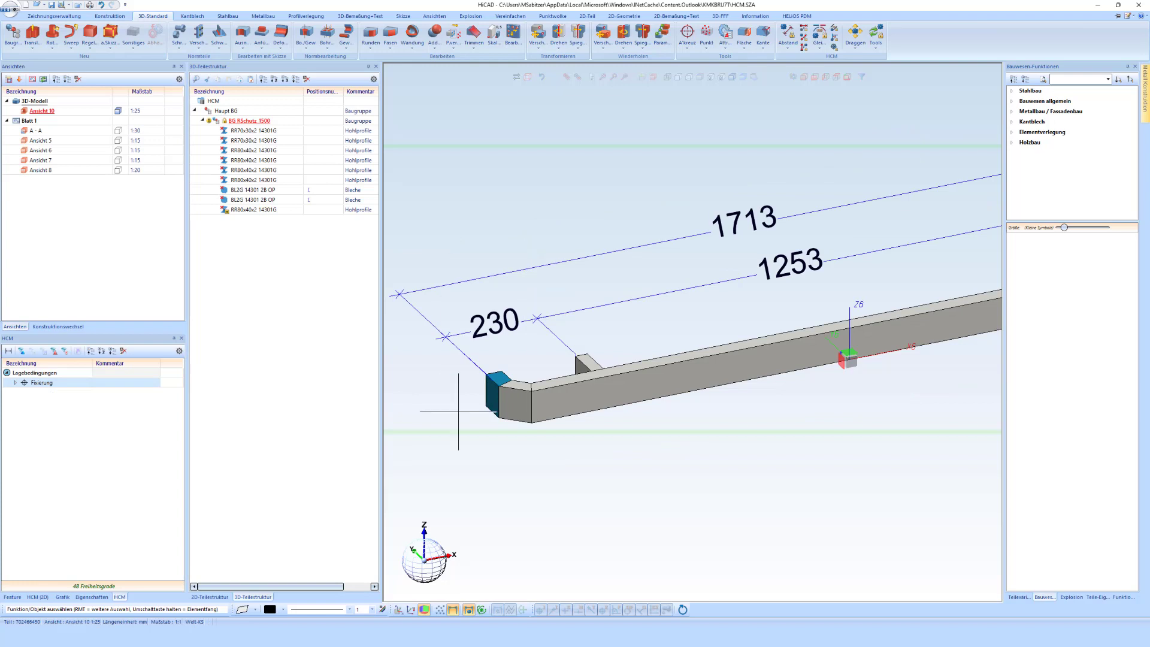
{"action": "scroll", "coordinate": [451, 390], "scroll_direction": "down", "scroll_amount": 3}
{"action": "scroll", "coordinate": [425, 324], "scroll_direction": "up", "scroll_amount": 2}
{"action": "scroll", "coordinate": [509, 341], "scroll_direction": "down", "scroll_amount": 1}
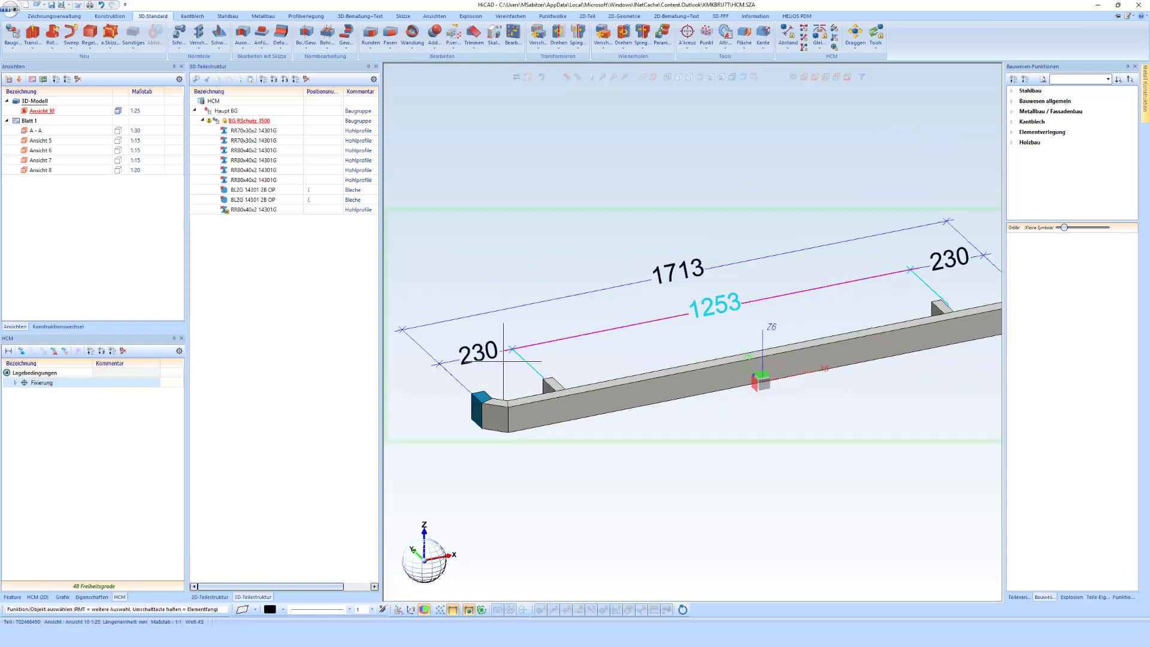
{"action": "scroll", "coordinate": [517, 337], "scroll_direction": "down", "scroll_amount": 1}
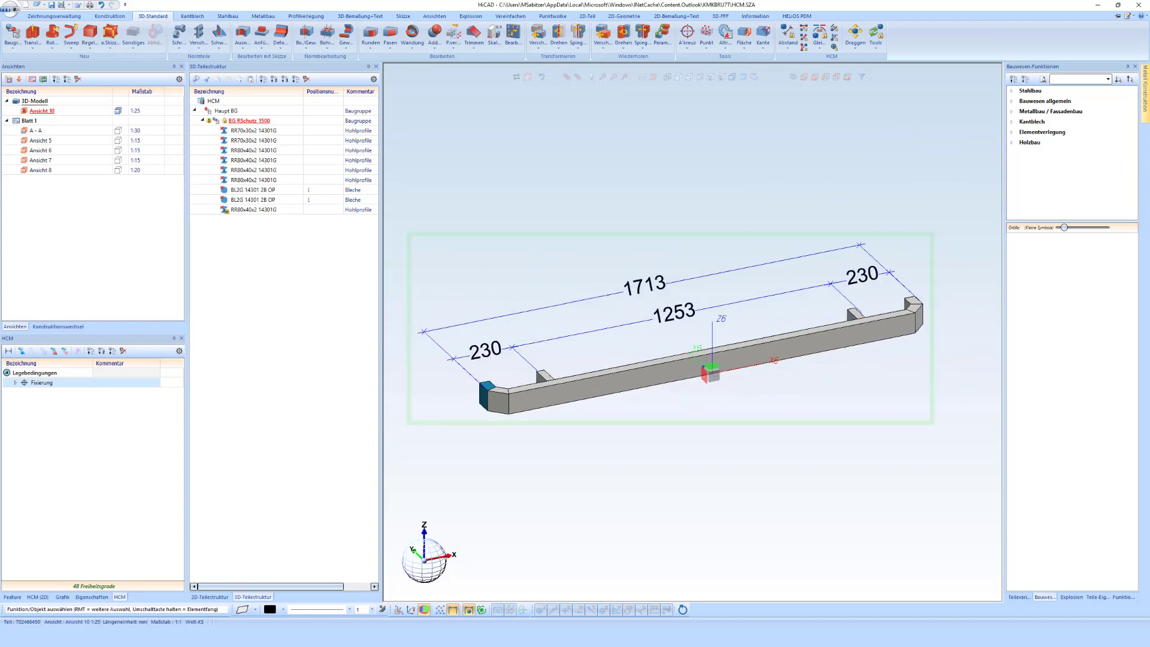
{"action": "left_click", "coordinate": [488, 351]}
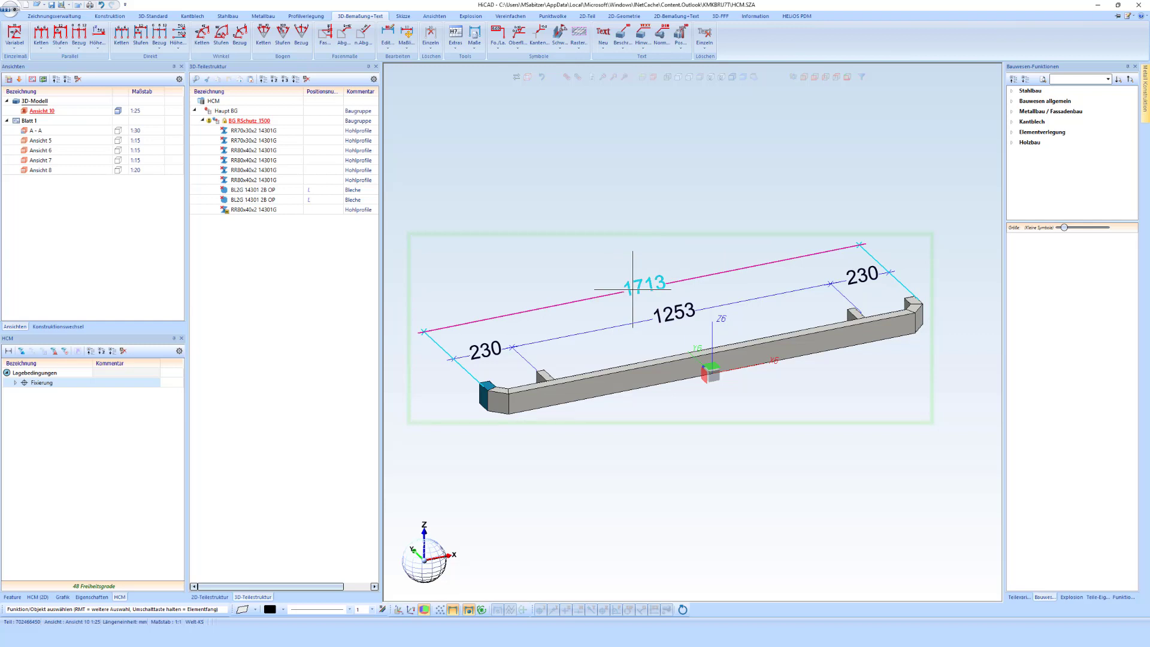
{"action": "left_click", "coordinate": [166, 18]}
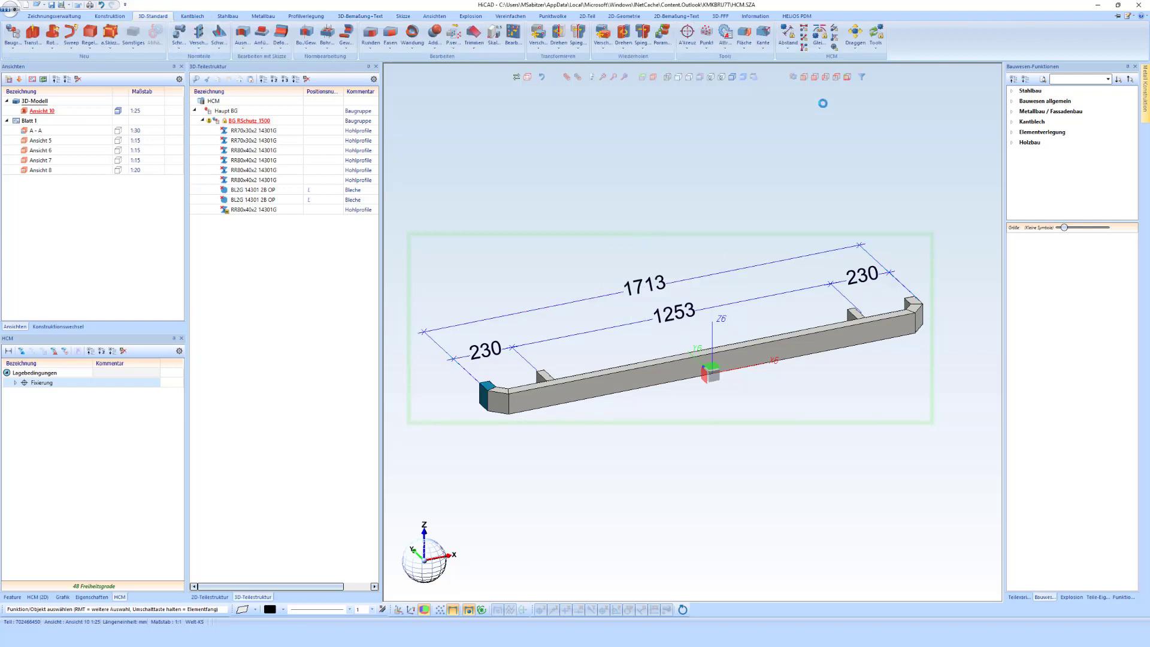
Start an Abstand constraint and pick the guard's left end face
{"action": "left_click", "coordinate": [788, 35]}
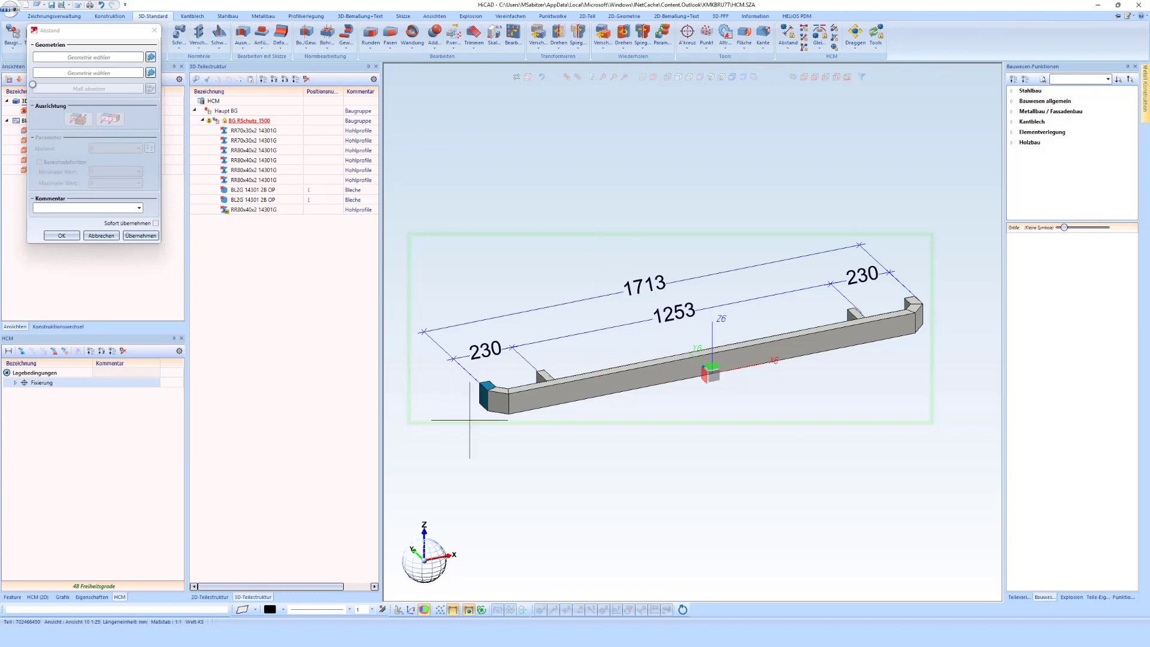
{"action": "scroll", "coordinate": [499, 393], "scroll_direction": "up", "scroll_amount": 3}
{"action": "scroll", "coordinate": [499, 392], "scroll_direction": "up", "scroll_amount": 3}
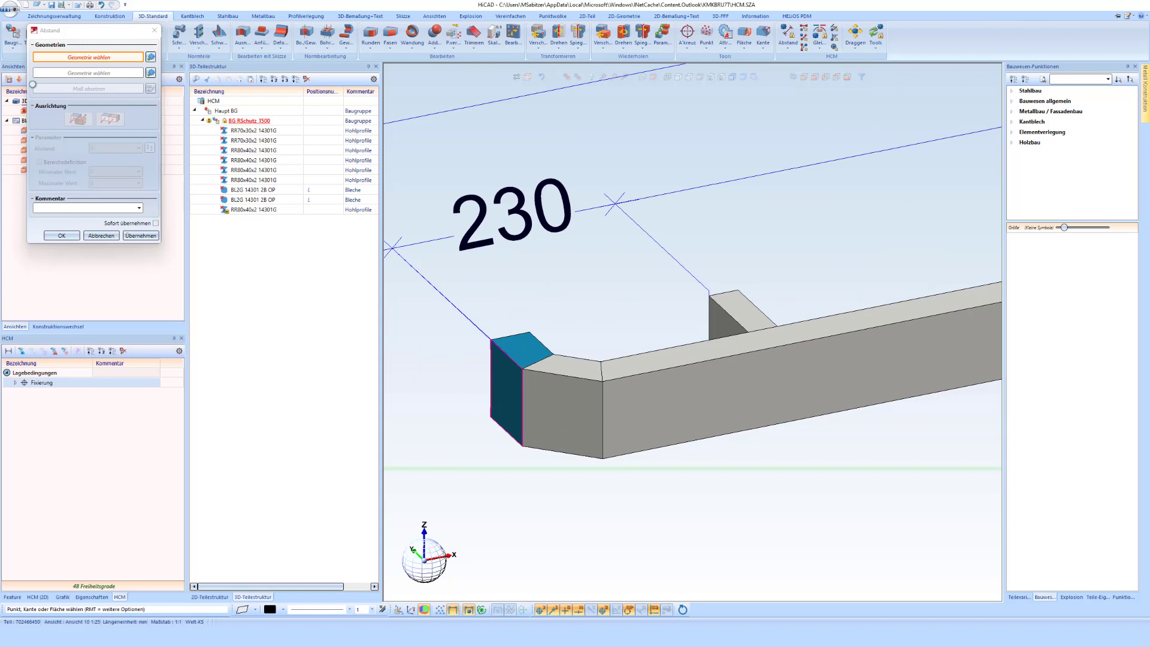
{"action": "left_click", "coordinate": [483, 399]}
{"action": "scroll", "coordinate": [484, 421], "scroll_direction": "down", "scroll_amount": 2}
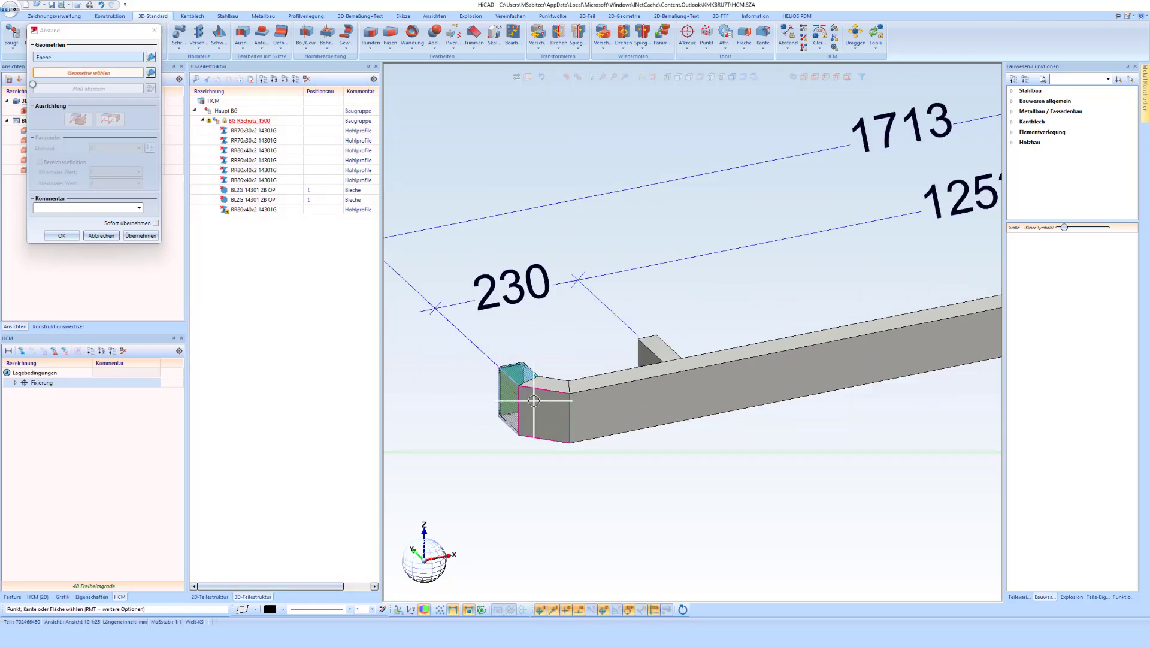
{"action": "scroll", "coordinate": [507, 435], "scroll_direction": "down", "scroll_amount": 1}
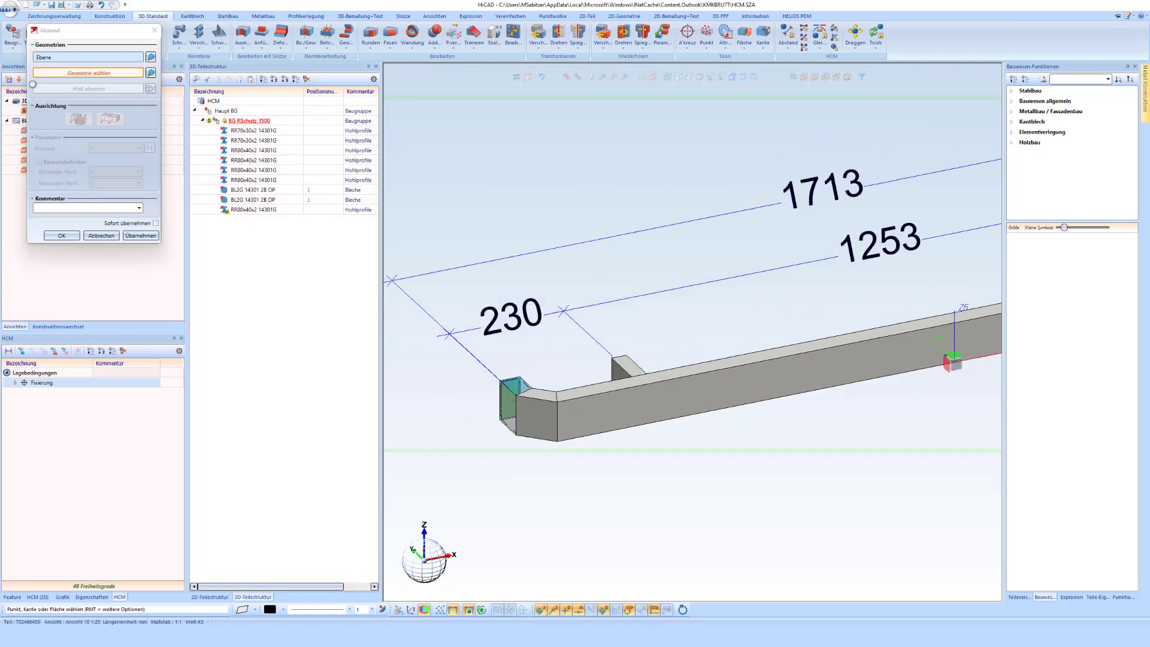
{"action": "scroll", "coordinate": [498, 431], "scroll_direction": "down", "scroll_amount": 2}
{"action": "scroll", "coordinate": [483, 429], "scroll_direction": "down", "scroll_amount": 1}
{"action": "scroll", "coordinate": [483, 429], "scroll_direction": "up", "scroll_amount": 3}
{"action": "scroll", "coordinate": [641, 395], "scroll_direction": "down", "scroll_amount": 2}
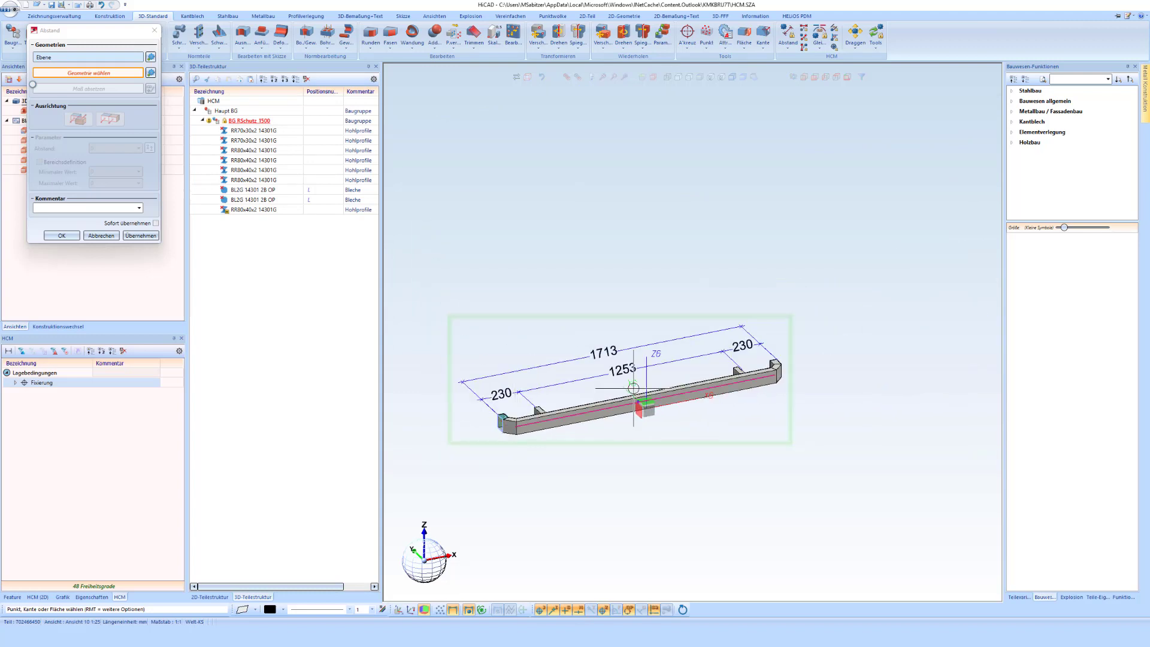
{"action": "scroll", "coordinate": [773, 377], "scroll_direction": "up", "scroll_amount": 1}
{"action": "scroll", "coordinate": [775, 368], "scroll_direction": "up", "scroll_amount": 3}
{"action": "scroll", "coordinate": [780, 362], "scroll_direction": "up", "scroll_amount": 2}
{"action": "scroll", "coordinate": [782, 361], "scroll_direction": "up", "scroll_amount": 1}
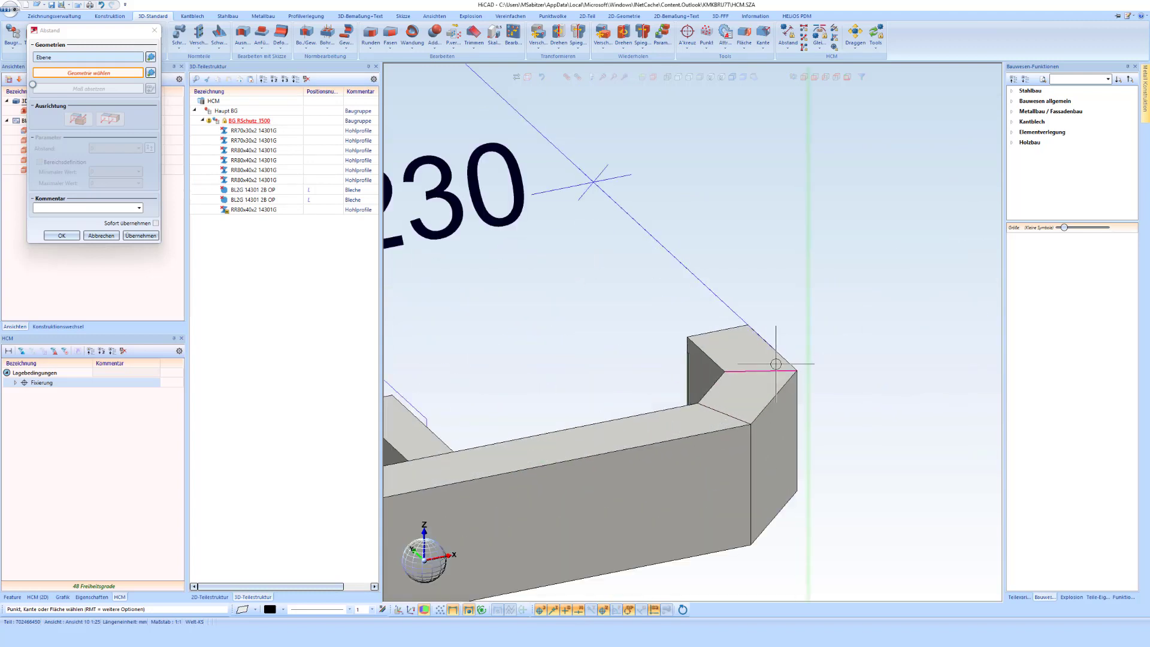
{"action": "scroll", "coordinate": [767, 360], "scroll_direction": "up", "scroll_amount": 2}
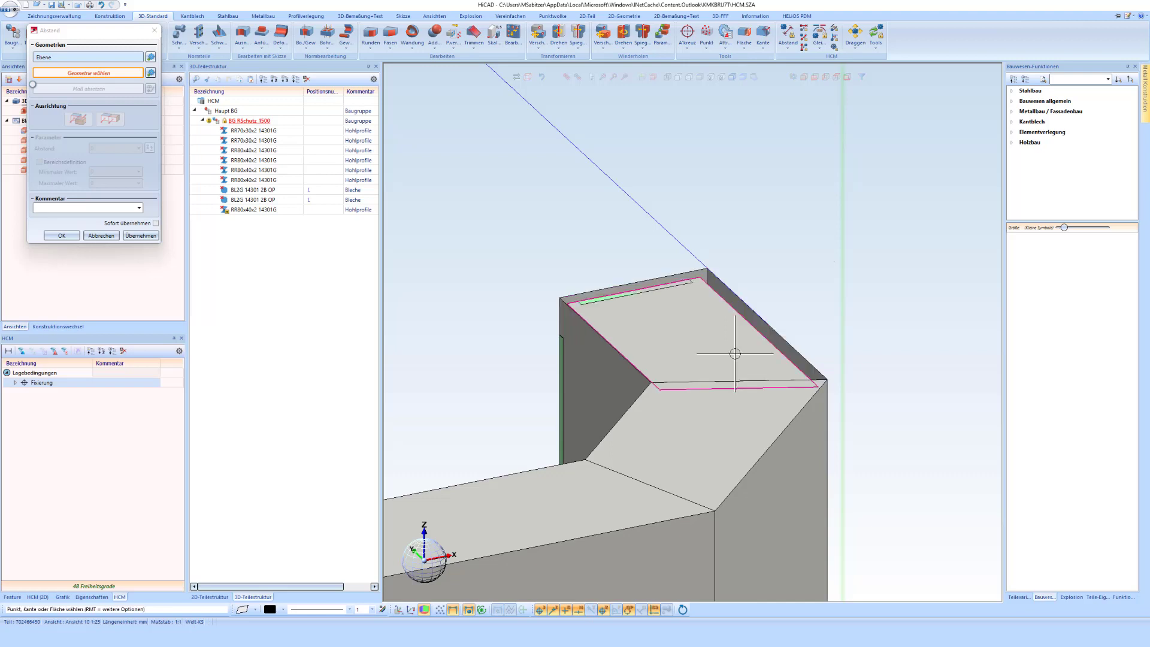
Pick the right end face as second plane and edit the distance value to LG
{"action": "left_click", "coordinate": [735, 354]}
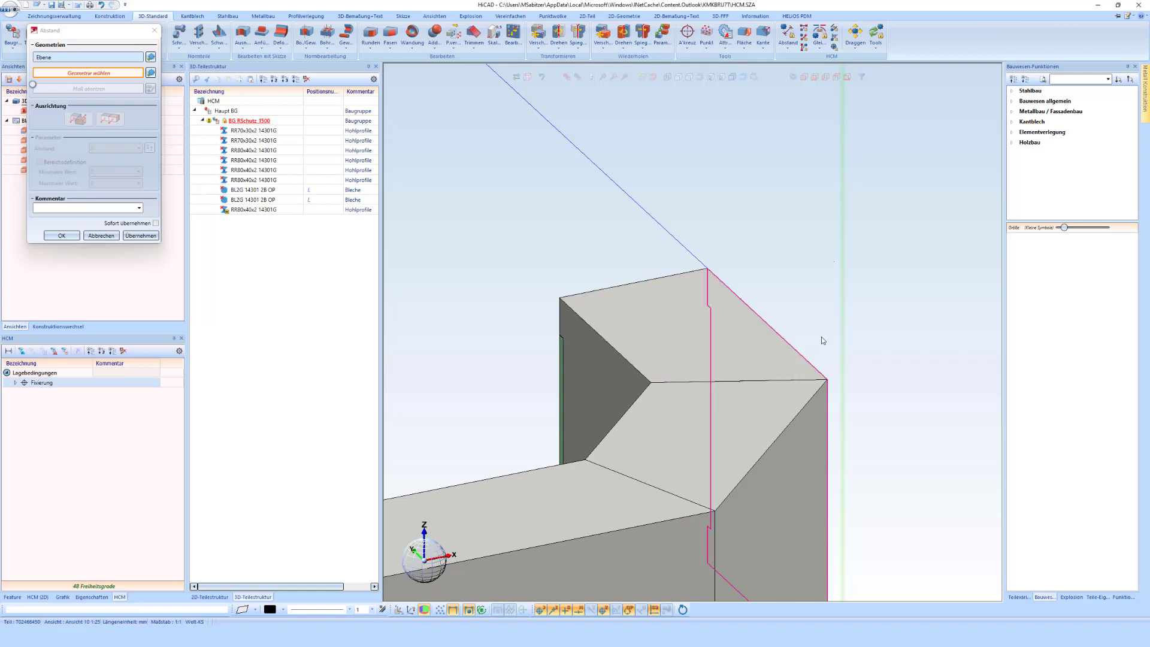
{"action": "left_click", "coordinate": [851, 351]}
{"action": "scroll", "coordinate": [852, 354], "scroll_direction": "down", "scroll_amount": 2}
{"action": "scroll", "coordinate": [852, 353], "scroll_direction": "down", "scroll_amount": 3}
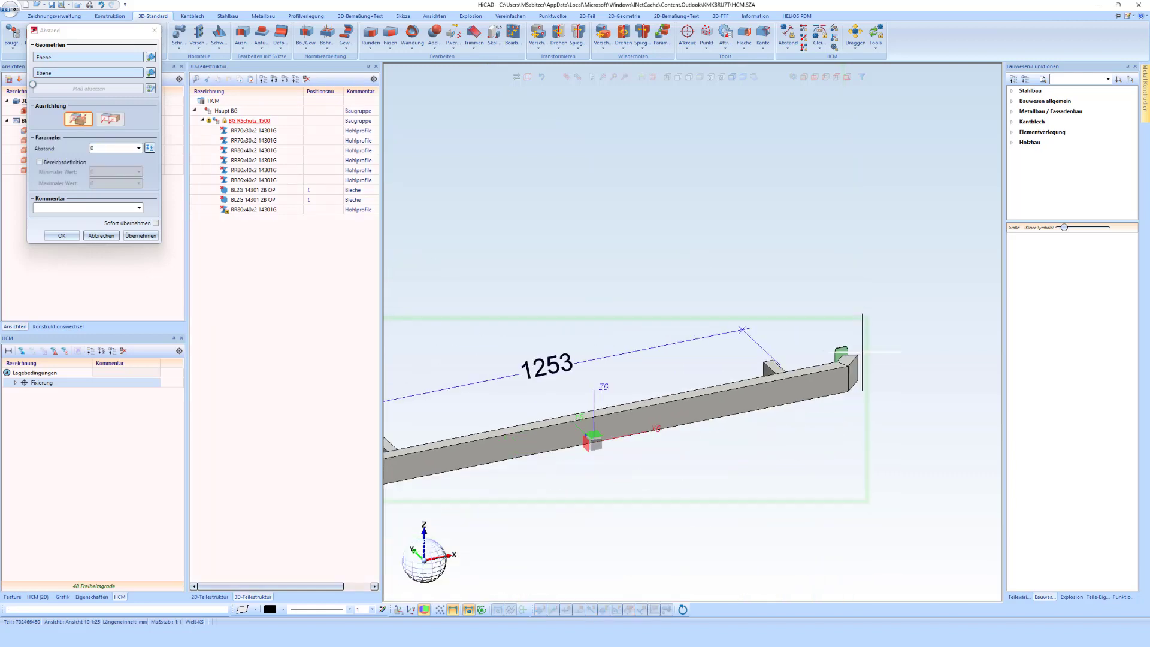
{"action": "scroll", "coordinate": [852, 354], "scroll_direction": "down", "scroll_amount": 2}
{"action": "scroll", "coordinate": [568, 407], "scroll_direction": "up", "scroll_amount": 3}
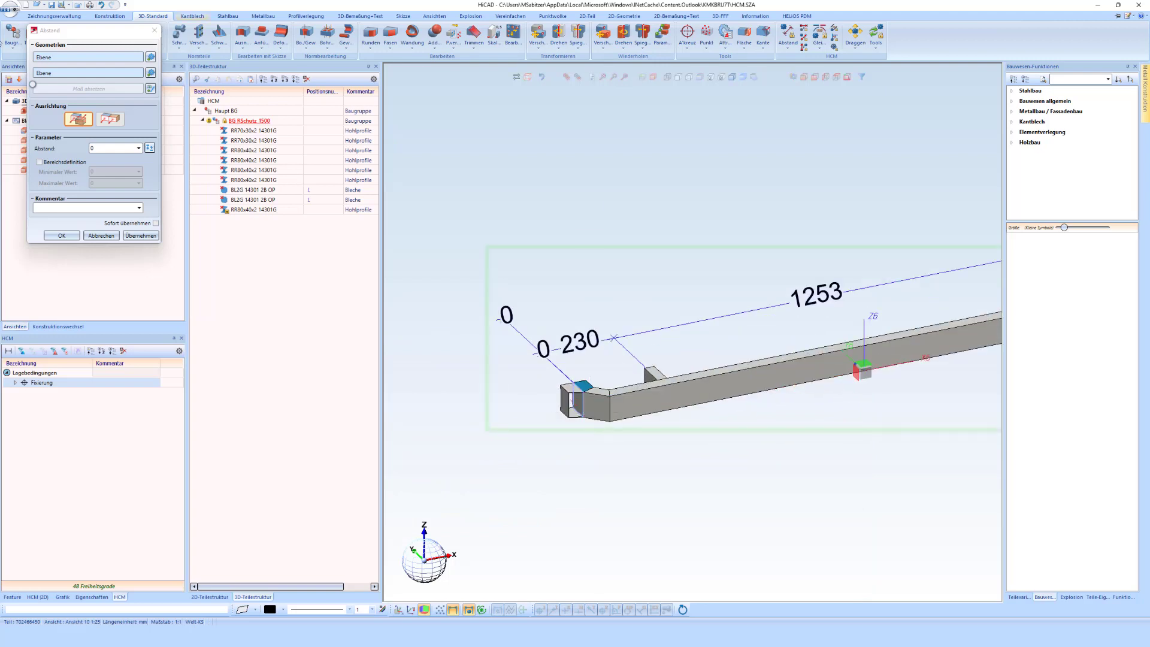
{"action": "left_click", "coordinate": [97, 150]}
{"action": "type", "text": "10"}
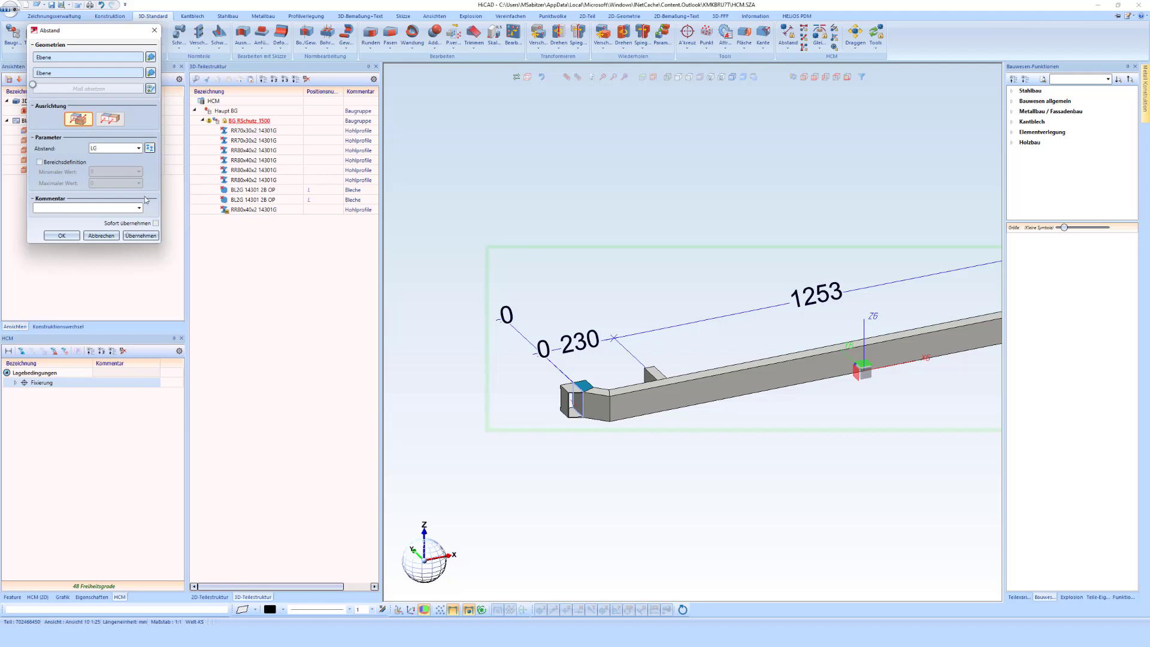
Set LG to 2000, flip the direction, and apply the Abstand constraint
{"action": "key", "text": "Return"}
{"action": "type", "text": "2000"}
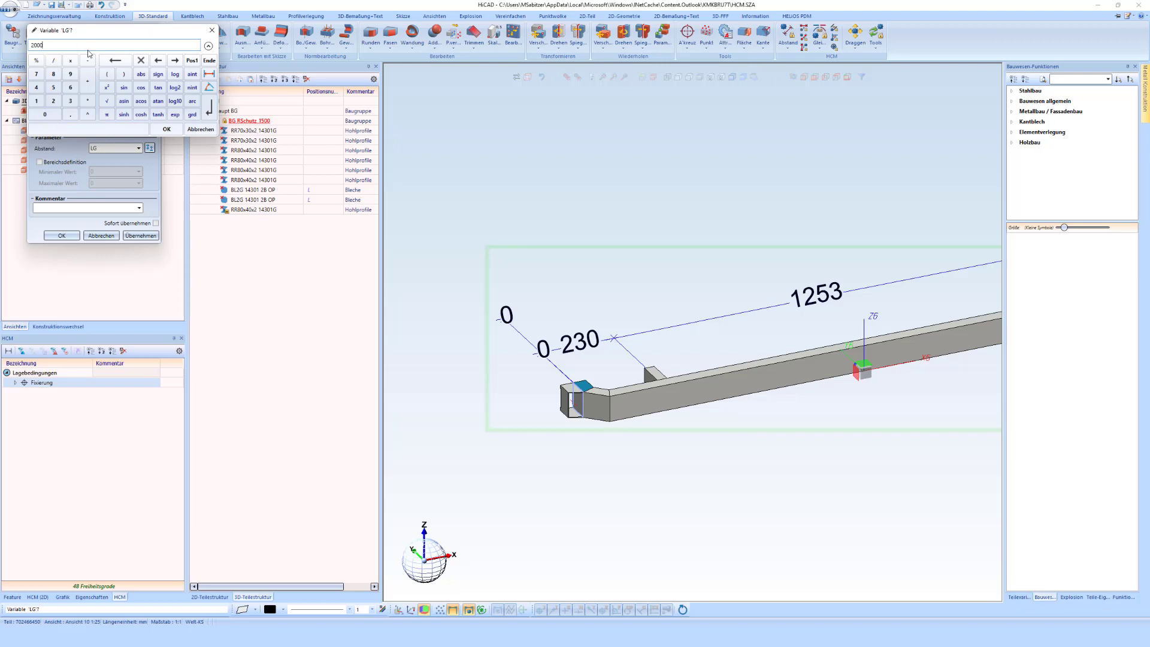
{"action": "left_click", "coordinate": [165, 129]}
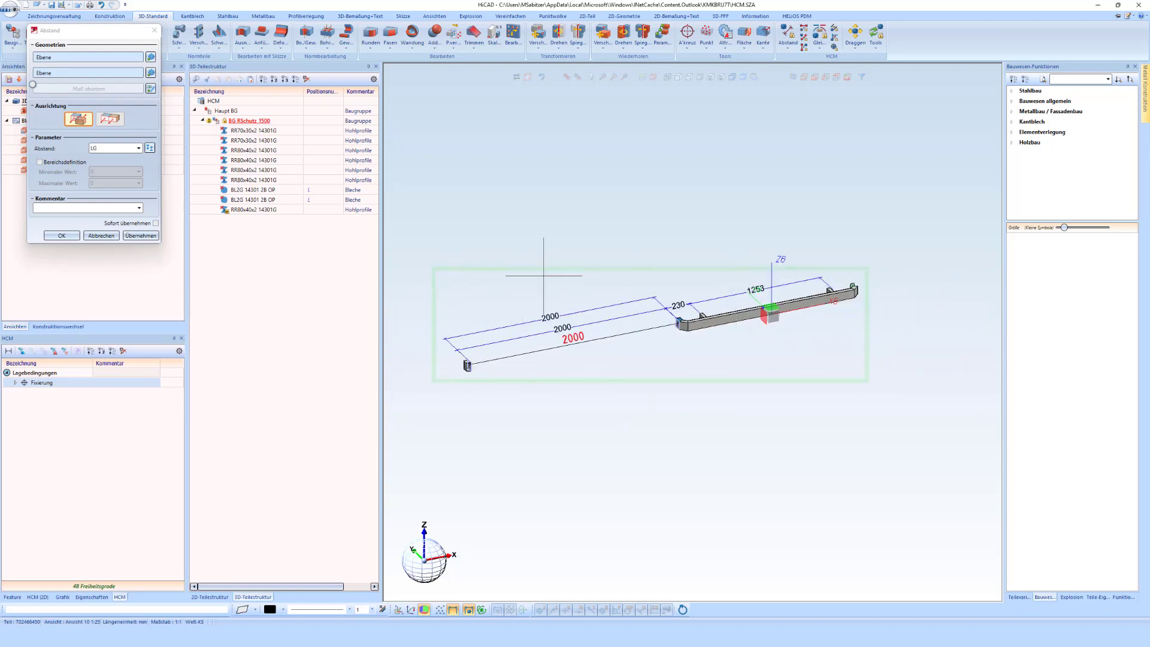
{"action": "left_click", "coordinate": [150, 148]}
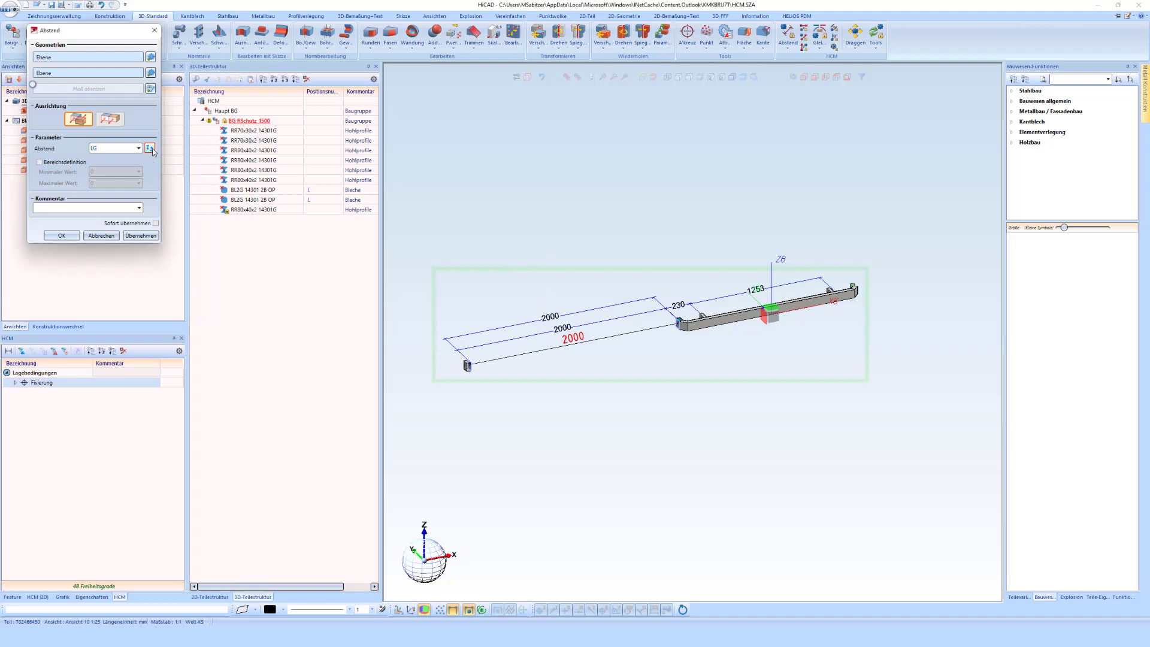
{"action": "scroll", "coordinate": [912, 246], "scroll_direction": "up", "scroll_amount": 2}
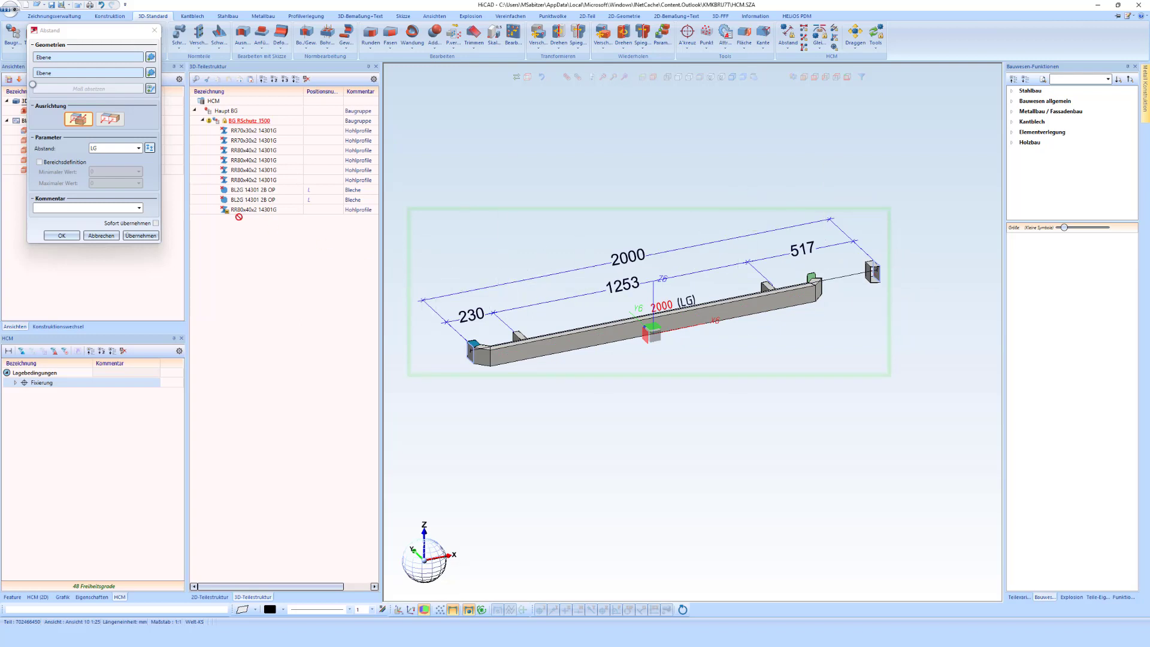
{"action": "key", "text": "Return"}
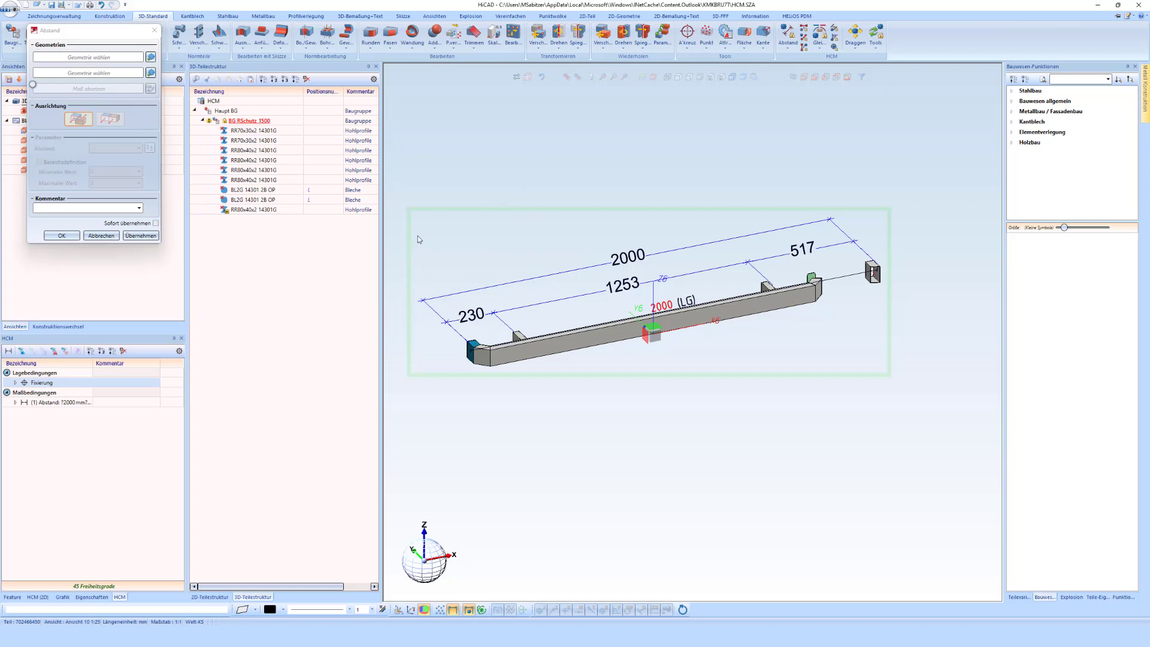
Hold the left upright's side face 230 mm from the guard's left end face
{"action": "scroll", "coordinate": [465, 341], "scroll_direction": "up", "scroll_amount": 3}
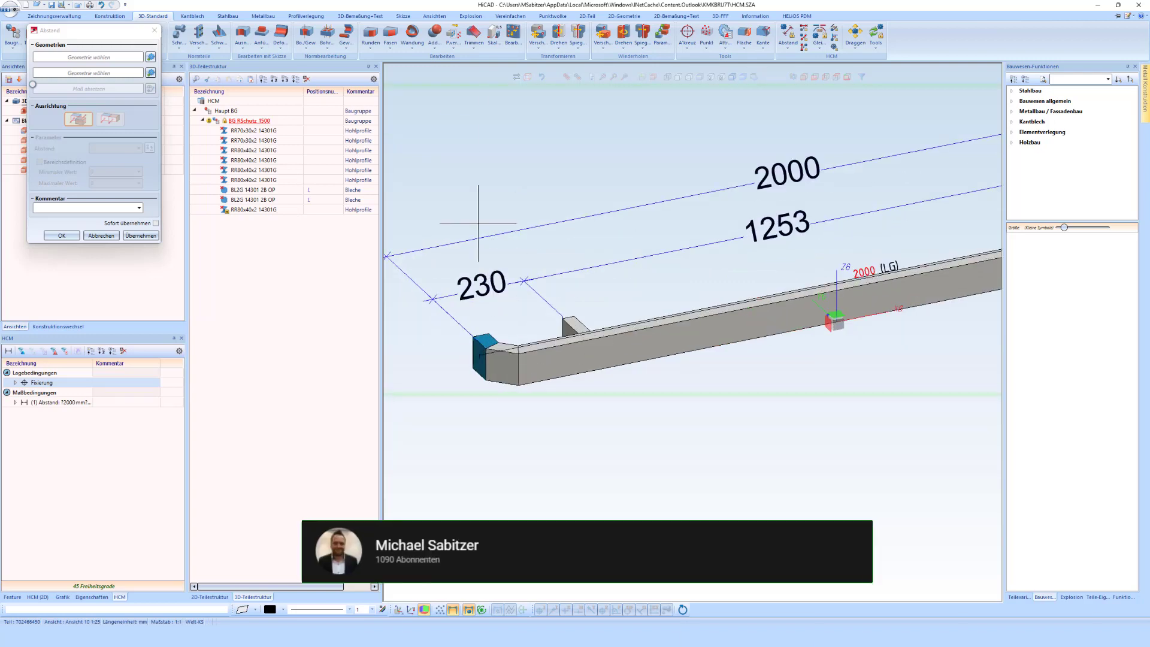
{"action": "scroll", "coordinate": [479, 342], "scroll_direction": "up", "scroll_amount": 2}
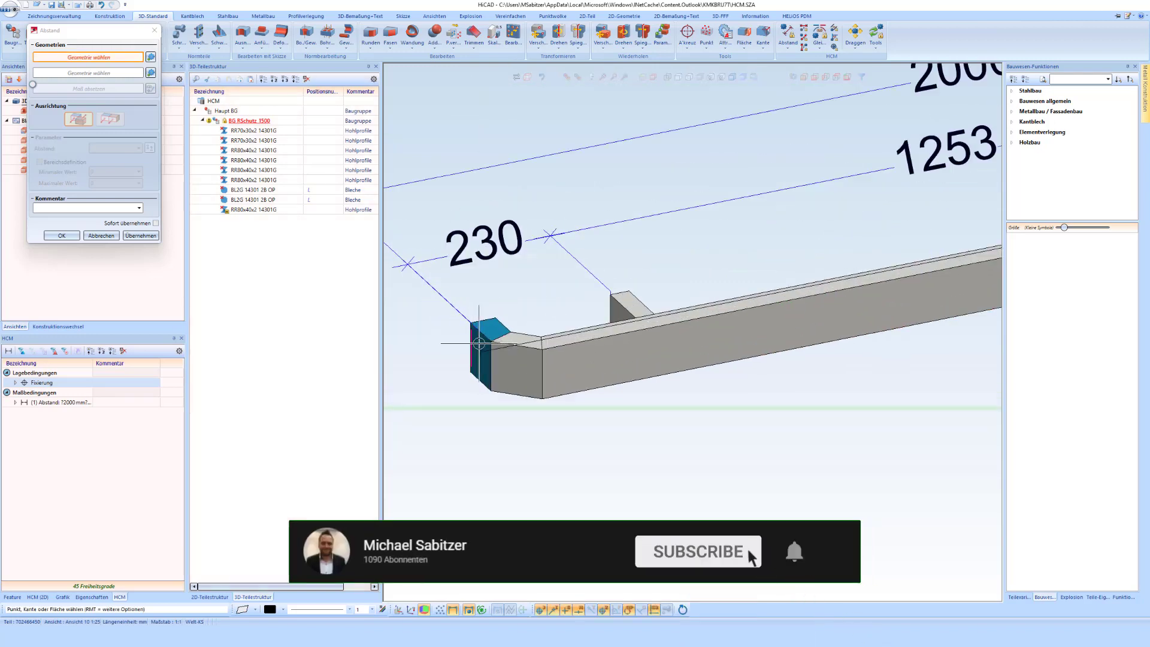
{"action": "scroll", "coordinate": [479, 342], "scroll_direction": "up", "scroll_amount": 2}
{"action": "left_click", "coordinate": [479, 342]}
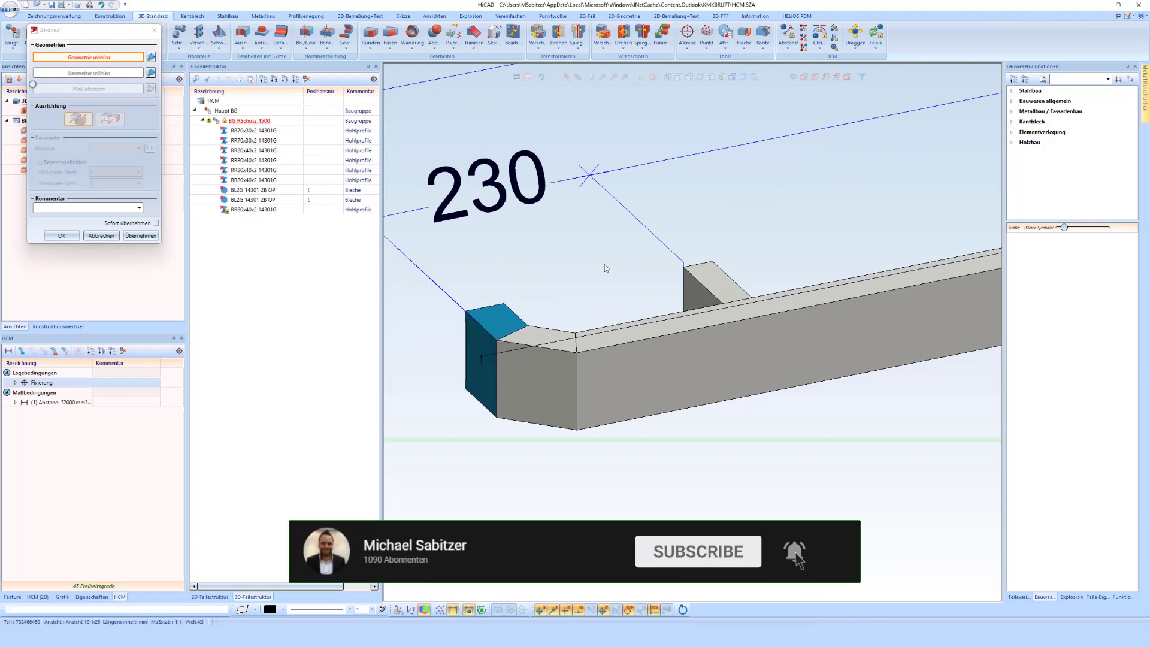
{"action": "left_click", "coordinate": [694, 293]}
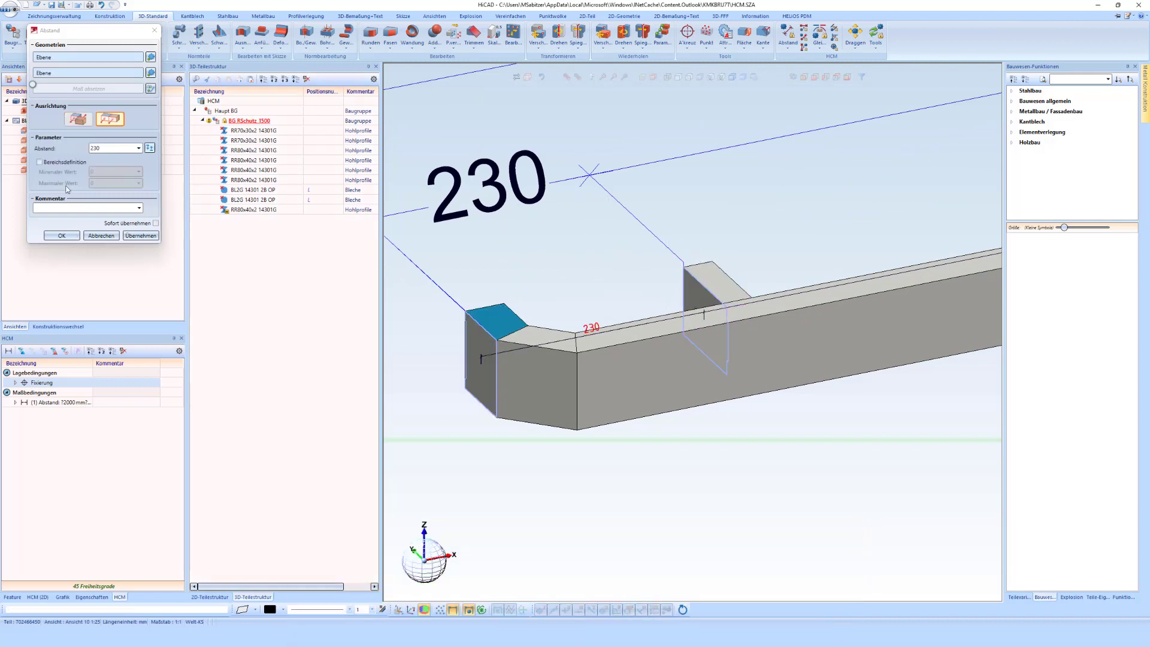
{"action": "middle_click", "coordinate": [597, 259]}
{"action": "scroll", "coordinate": [547, 282], "scroll_direction": "down", "scroll_amount": 3}
{"action": "scroll", "coordinate": [519, 334], "scroll_direction": "down", "scroll_amount": 2}
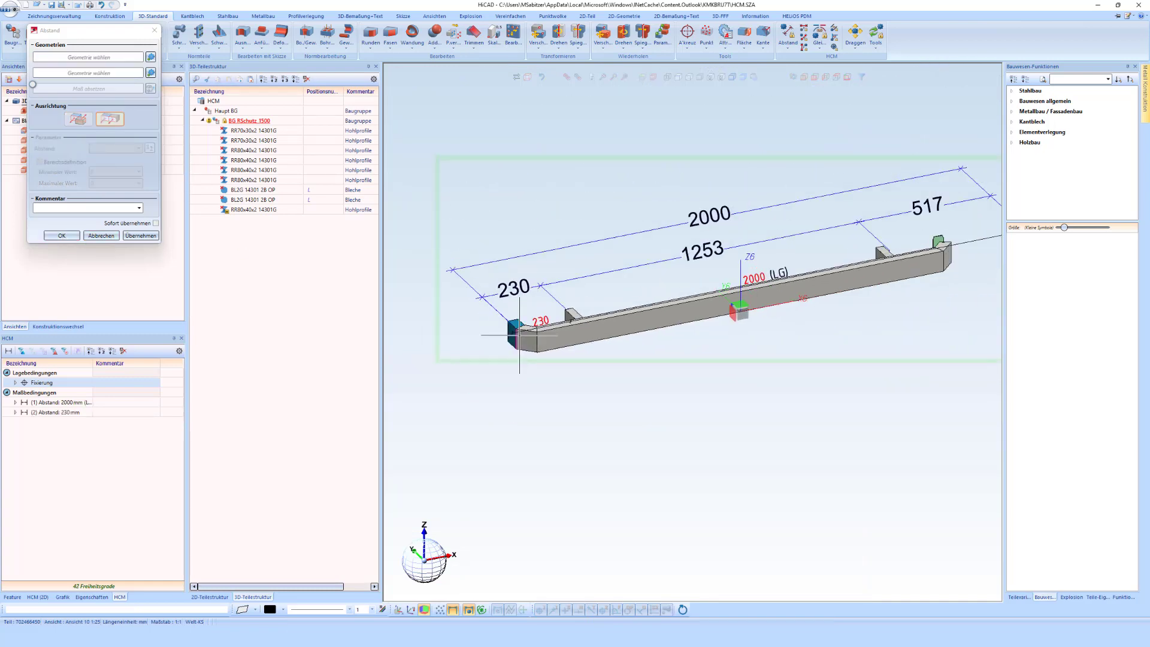
{"action": "scroll", "coordinate": [520, 335], "scroll_direction": "down", "scroll_amount": 1}
{"action": "scroll", "coordinate": [833, 281], "scroll_direction": "up", "scroll_amount": 2}
{"action": "scroll", "coordinate": [833, 288], "scroll_direction": "up", "scroll_amount": 2}
{"action": "scroll", "coordinate": [837, 294], "scroll_direction": "up", "scroll_amount": 2}
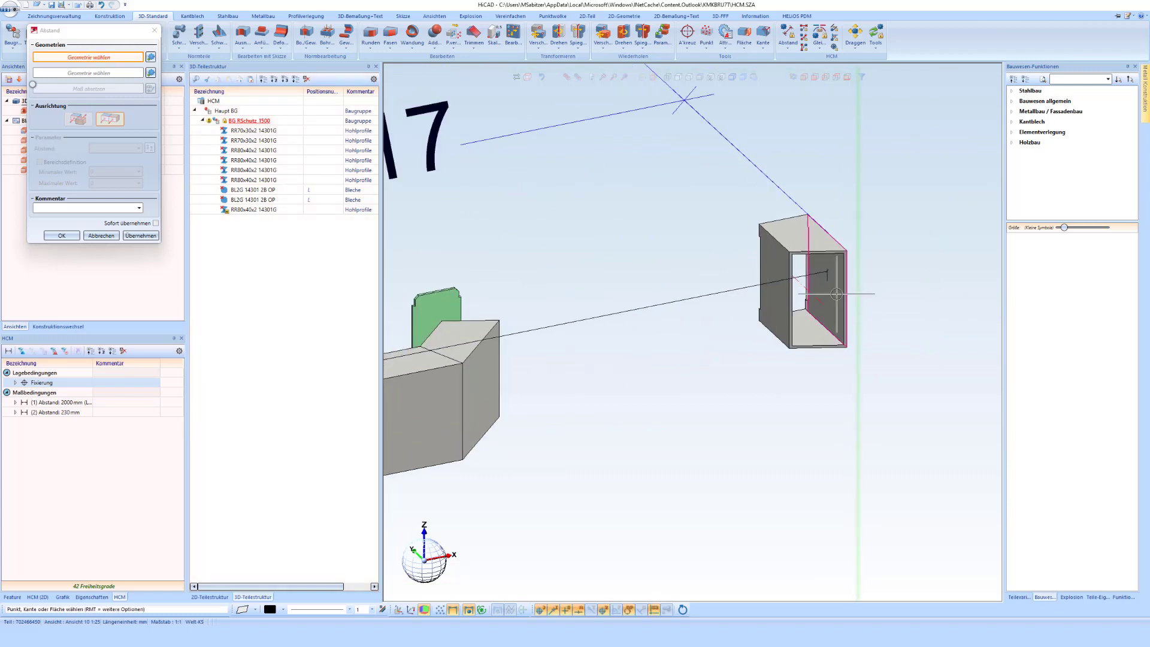
Hold the right upright's side face 230 mm from the right-end block's end face
{"action": "left_click", "coordinate": [841, 298]}
{"action": "scroll", "coordinate": [841, 298], "scroll_direction": "down", "scroll_amount": 2}
{"action": "scroll", "coordinate": [833, 294], "scroll_direction": "down", "scroll_amount": 1}
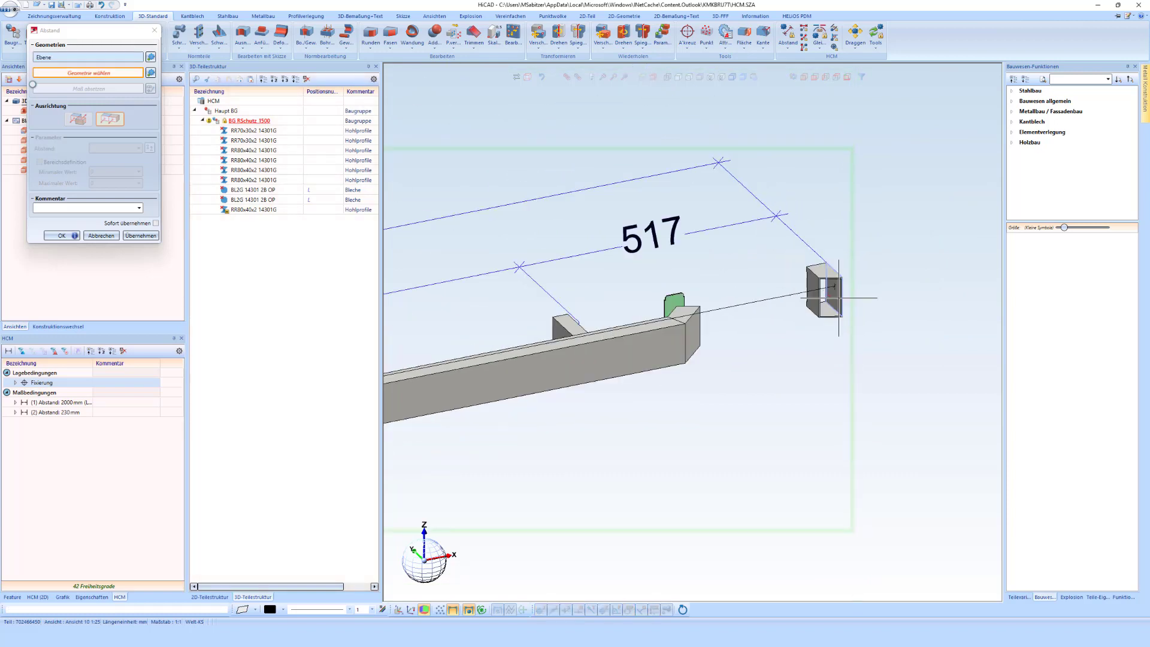
{"action": "scroll", "coordinate": [629, 313], "scroll_direction": "up", "scroll_amount": 1}
{"action": "scroll", "coordinate": [611, 320], "scroll_direction": "up", "scroll_amount": 3}
{"action": "scroll", "coordinate": [611, 320], "scroll_direction": "up", "scroll_amount": 2}
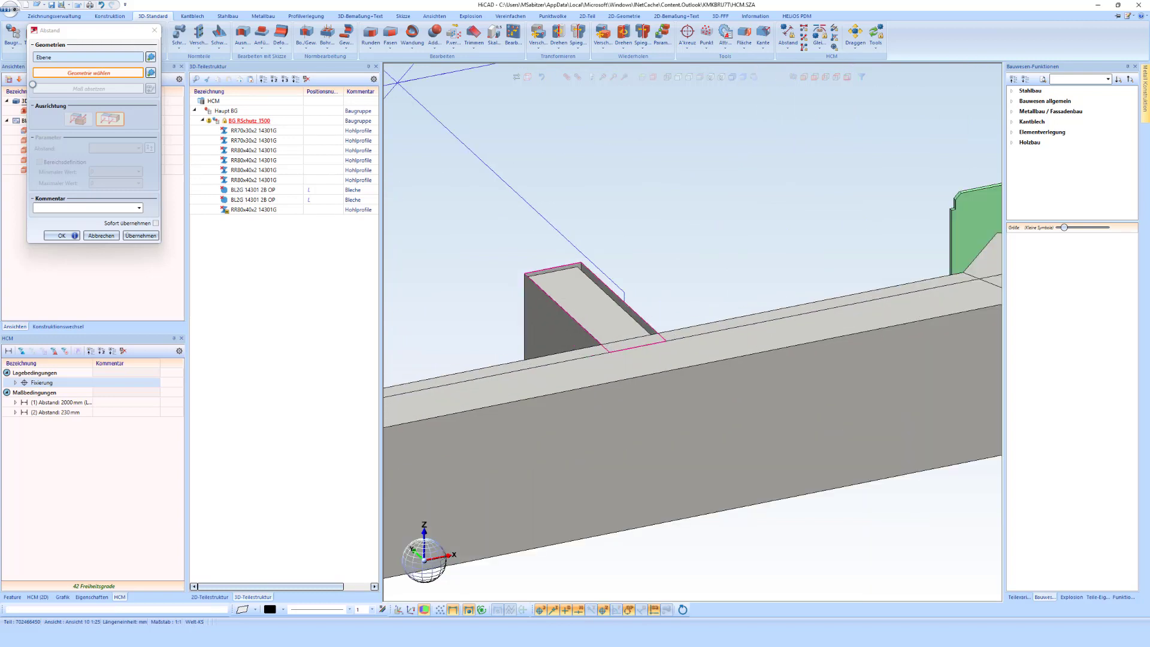
{"action": "scroll", "coordinate": [626, 316], "scroll_direction": "up", "scroll_amount": 2}
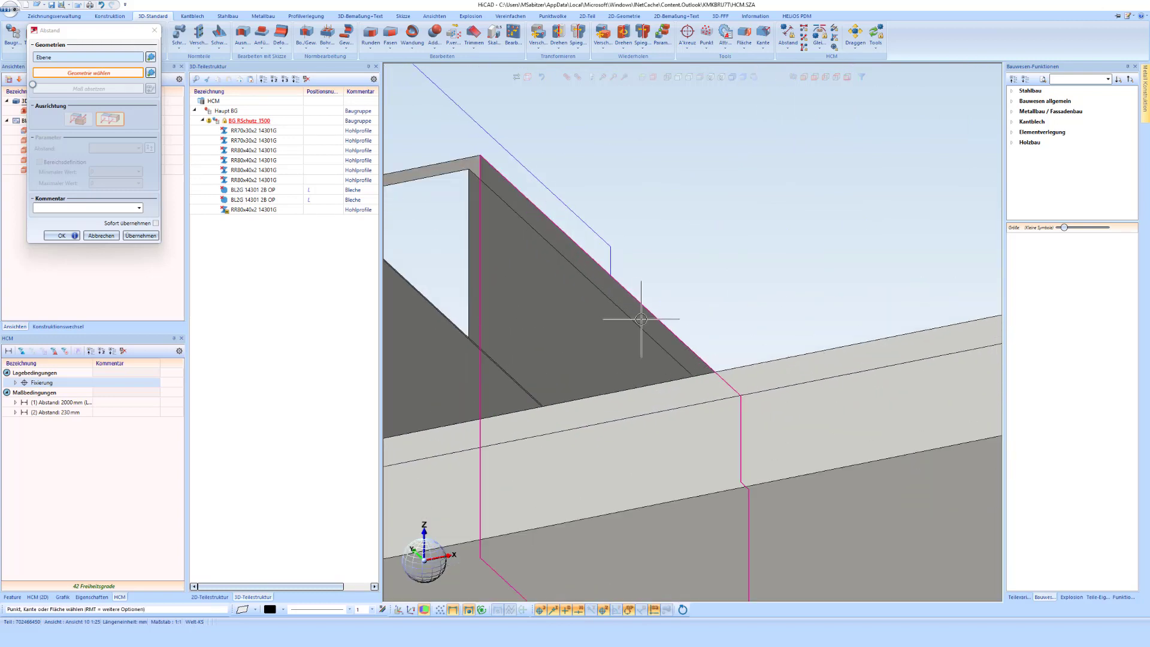
{"action": "scroll", "coordinate": [706, 275], "scroll_direction": "down", "scroll_amount": 1}
{"action": "left_click", "coordinate": [696, 279]}
{"action": "scroll", "coordinate": [662, 308], "scroll_direction": "down", "scroll_amount": 2}
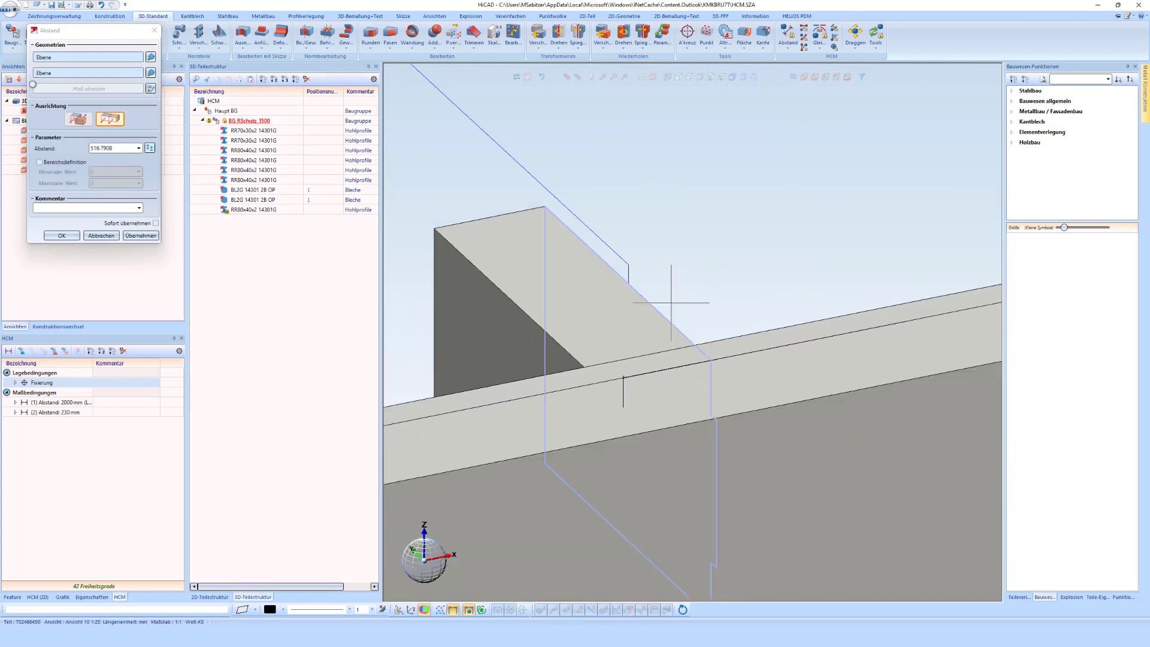
{"action": "scroll", "coordinate": [662, 308], "scroll_direction": "down", "scroll_amount": 1}
{"action": "double_click", "coordinate": [113, 150]}
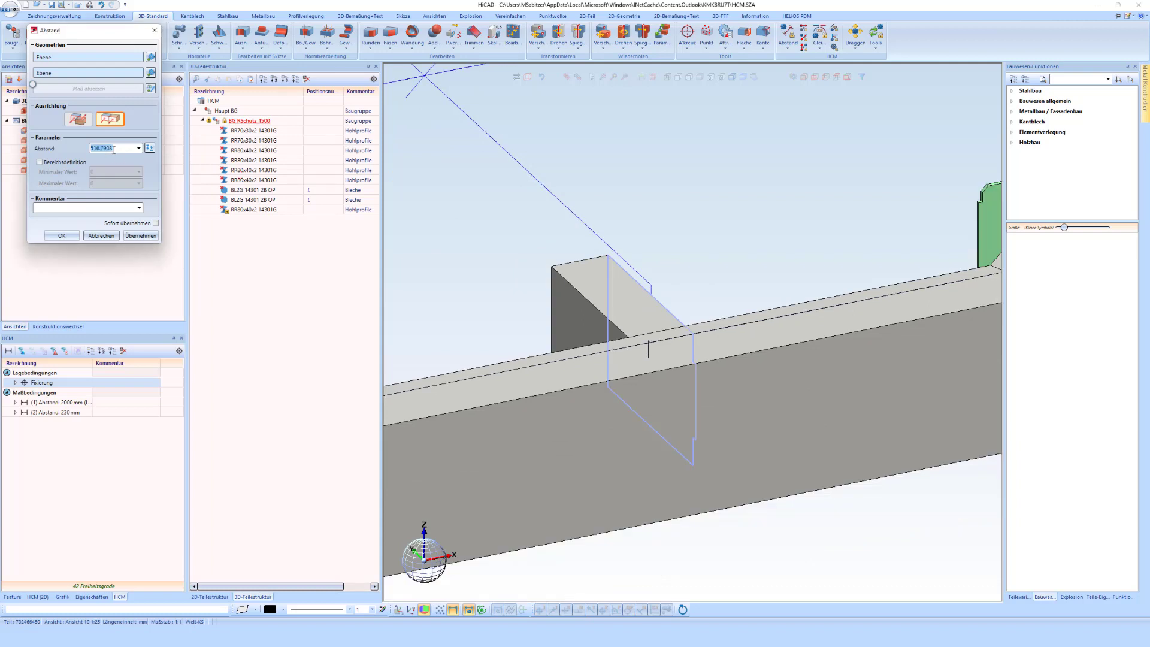
{"action": "type", "text": "230"}
{"action": "scroll", "coordinate": [642, 218], "scroll_direction": "down", "scroll_amount": 2}
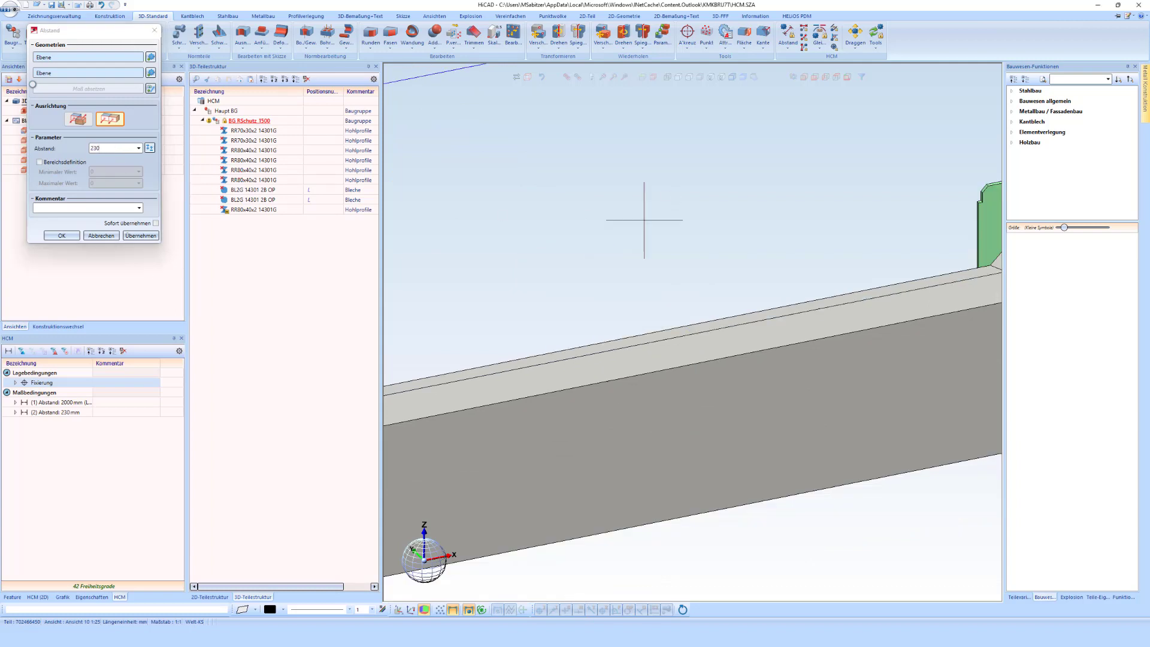
{"action": "scroll", "coordinate": [641, 218], "scroll_direction": "down", "scroll_amount": 3}
{"action": "scroll", "coordinate": [591, 243], "scroll_direction": "down", "scroll_amount": 2}
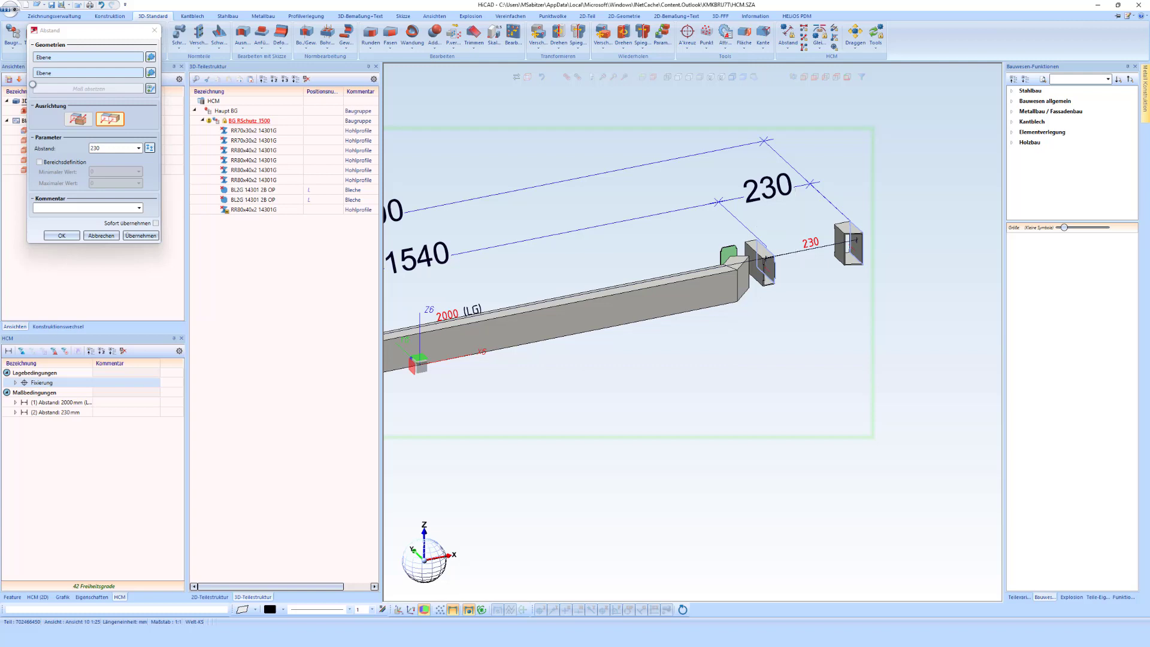
{"action": "key", "text": "Return"}
Close the Abstand constraint tool
{"action": "scroll", "coordinate": [777, 251], "scroll_direction": "down", "scroll_amount": 2}
{"action": "scroll", "coordinate": [777, 251], "scroll_direction": "down", "scroll_amount": 2}
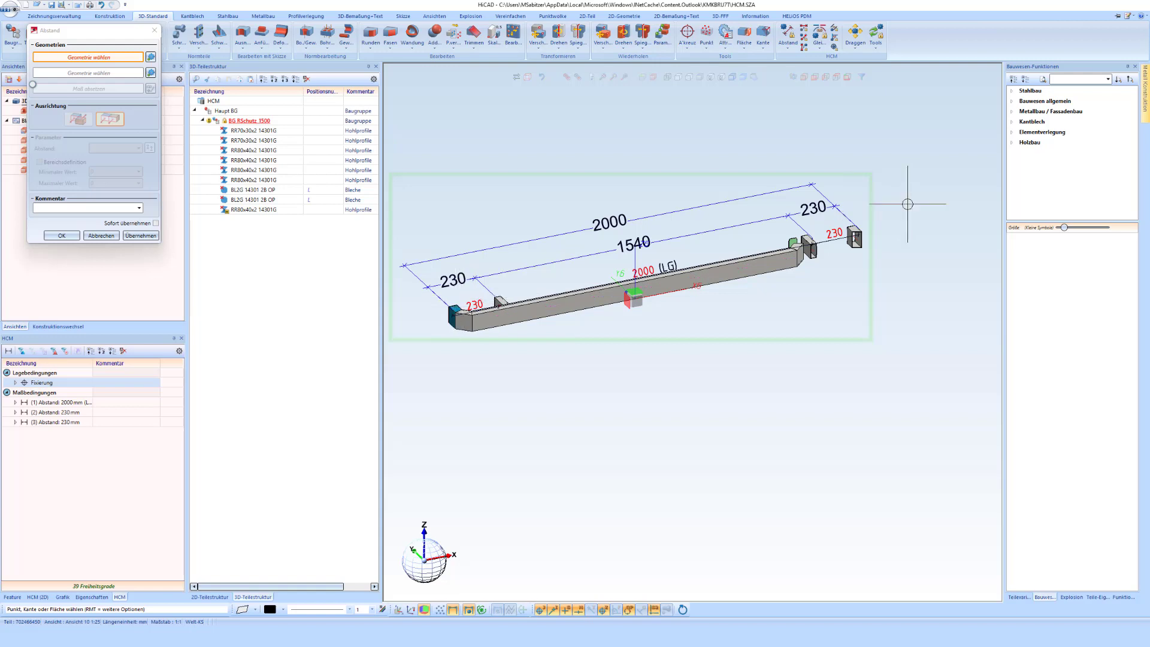
{"action": "scroll", "coordinate": [458, 286], "scroll_direction": "up", "scroll_amount": 2}
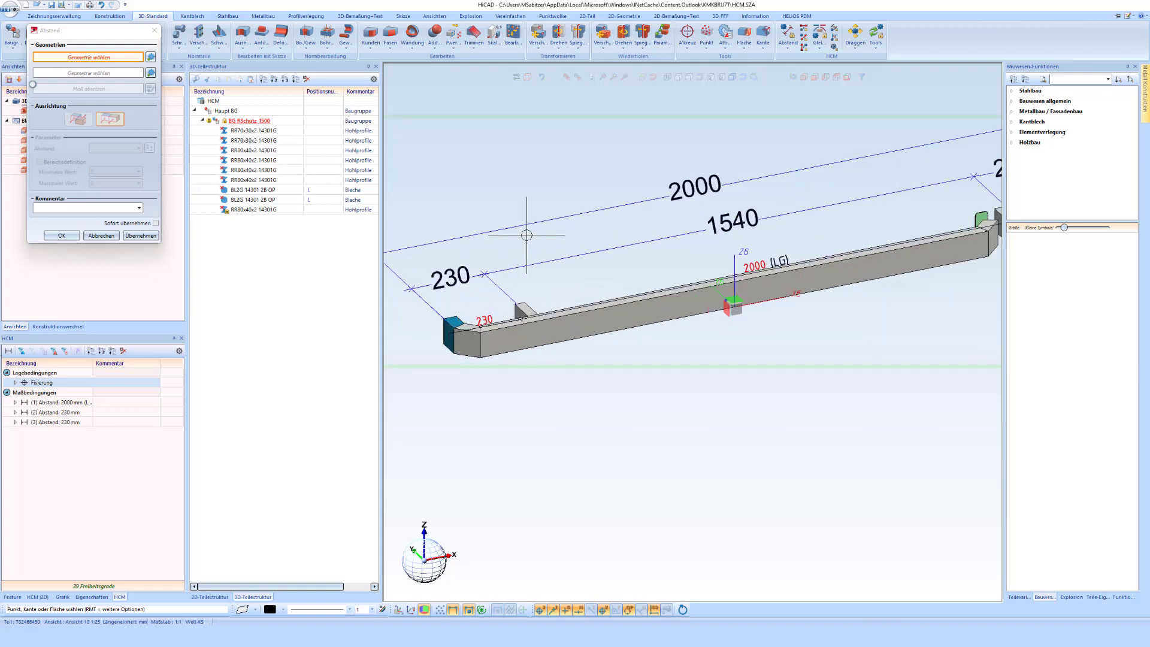
{"action": "key", "text": "Escape"}
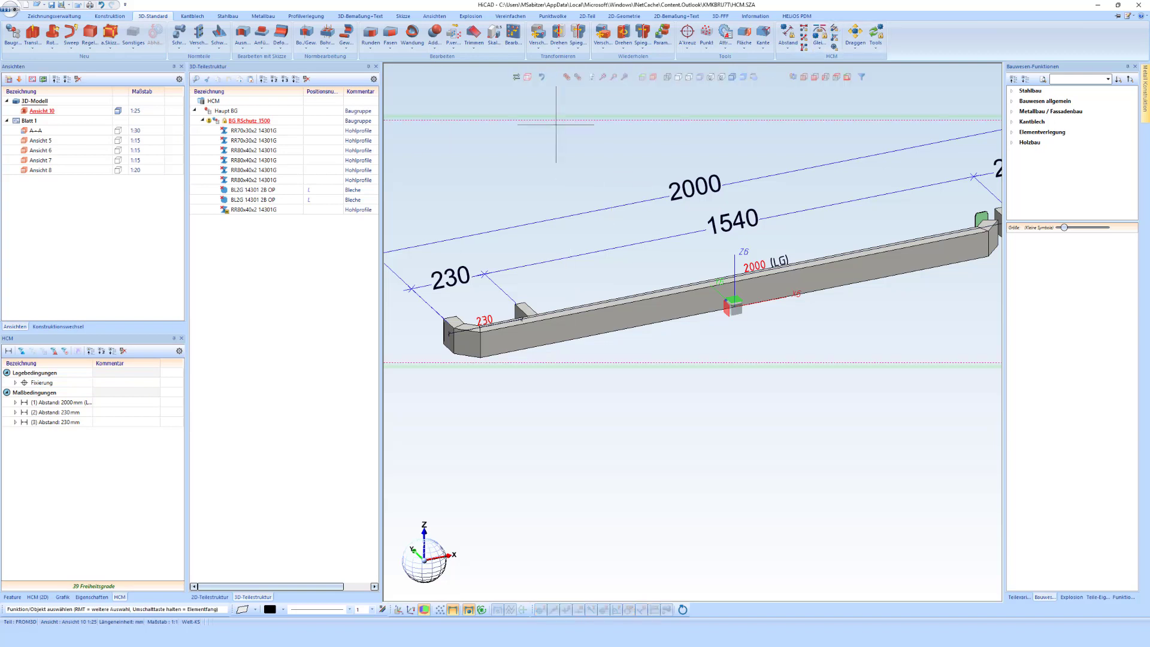
Start Gleichlage and align two faces of the left end piece with the tube
{"action": "left_click", "coordinate": [819, 34]}
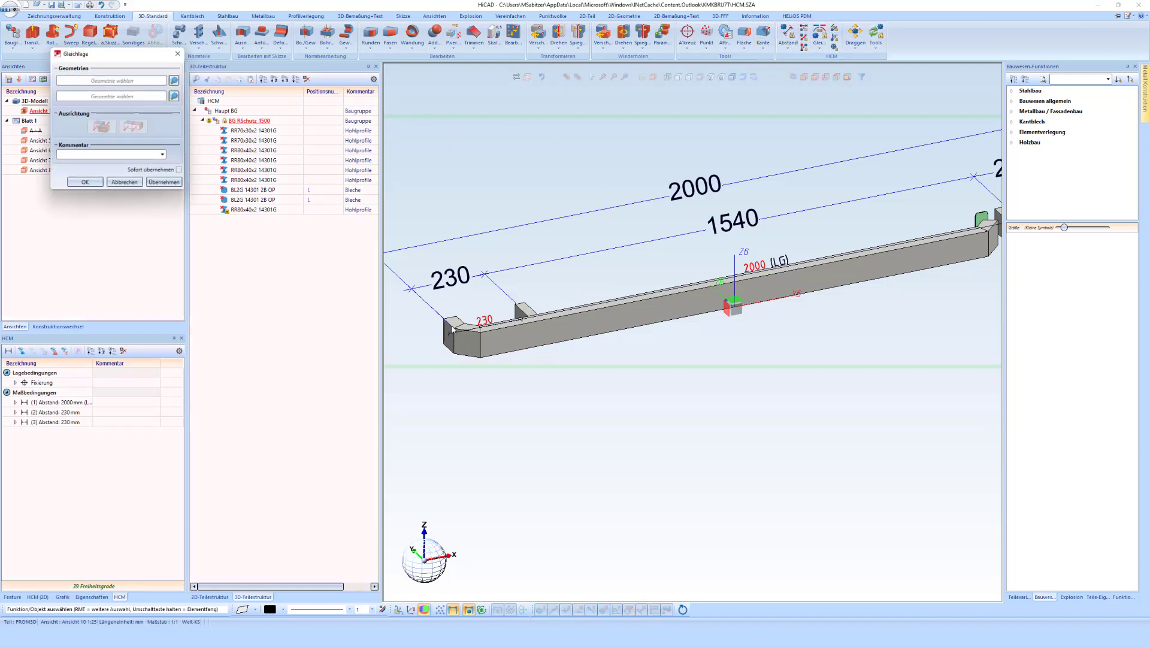
{"action": "scroll", "coordinate": [460, 317], "scroll_direction": "up", "scroll_amount": 2}
{"action": "scroll", "coordinate": [459, 318], "scroll_direction": "up", "scroll_amount": 3}
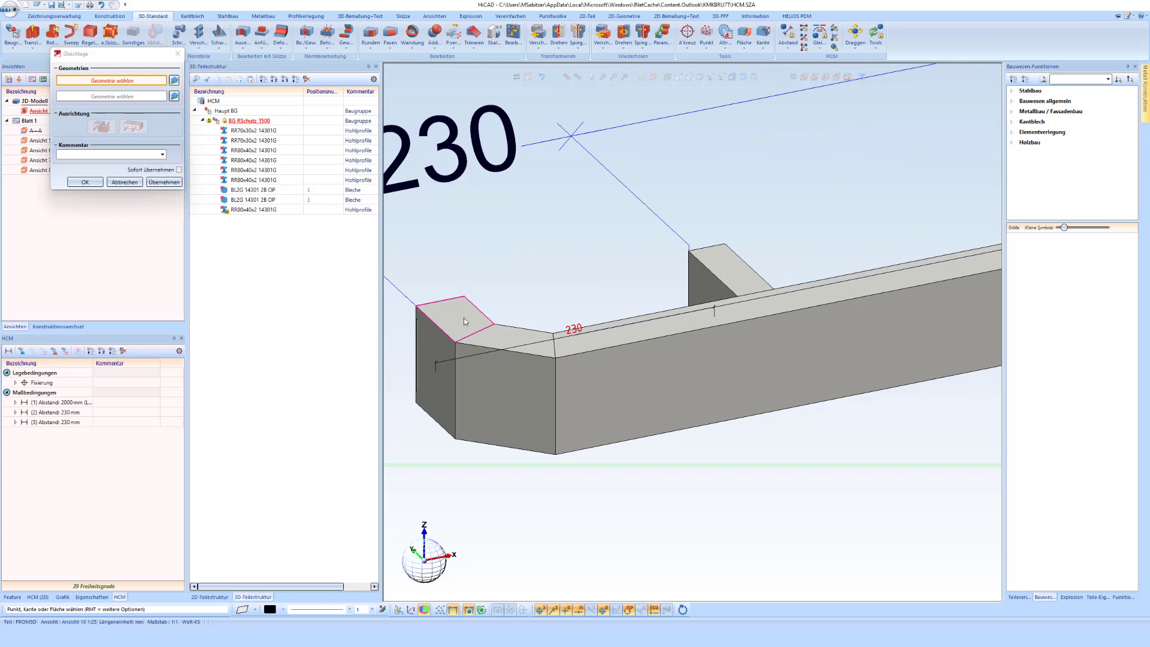
{"action": "left_click", "coordinate": [493, 335]}
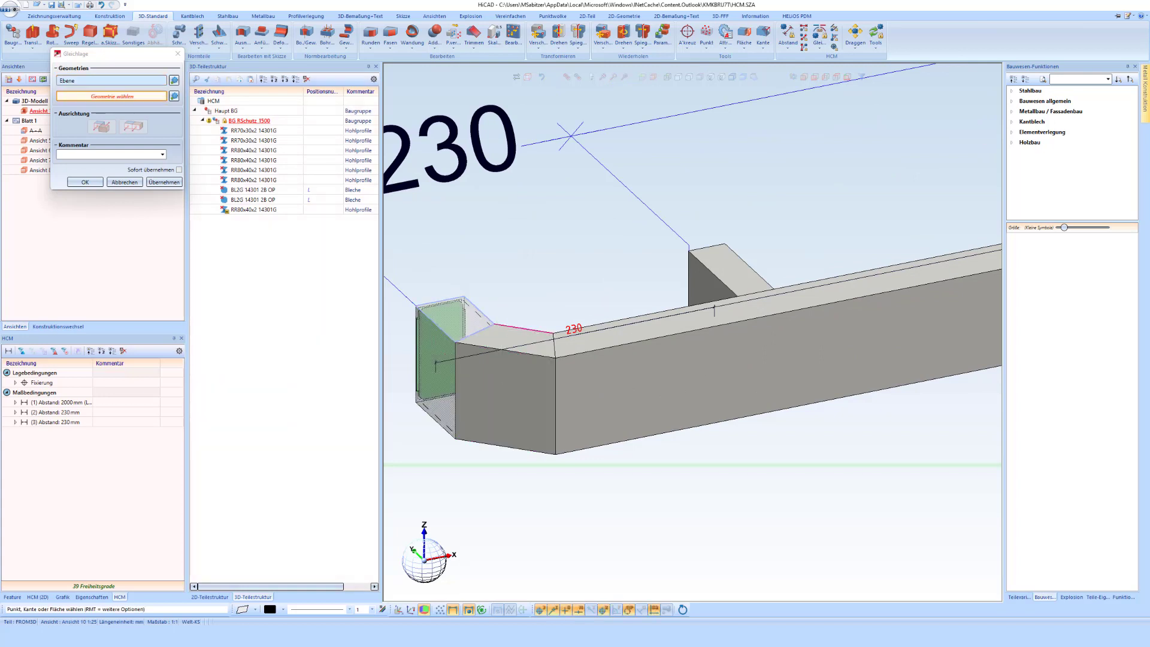
{"action": "left_click", "coordinate": [517, 327]}
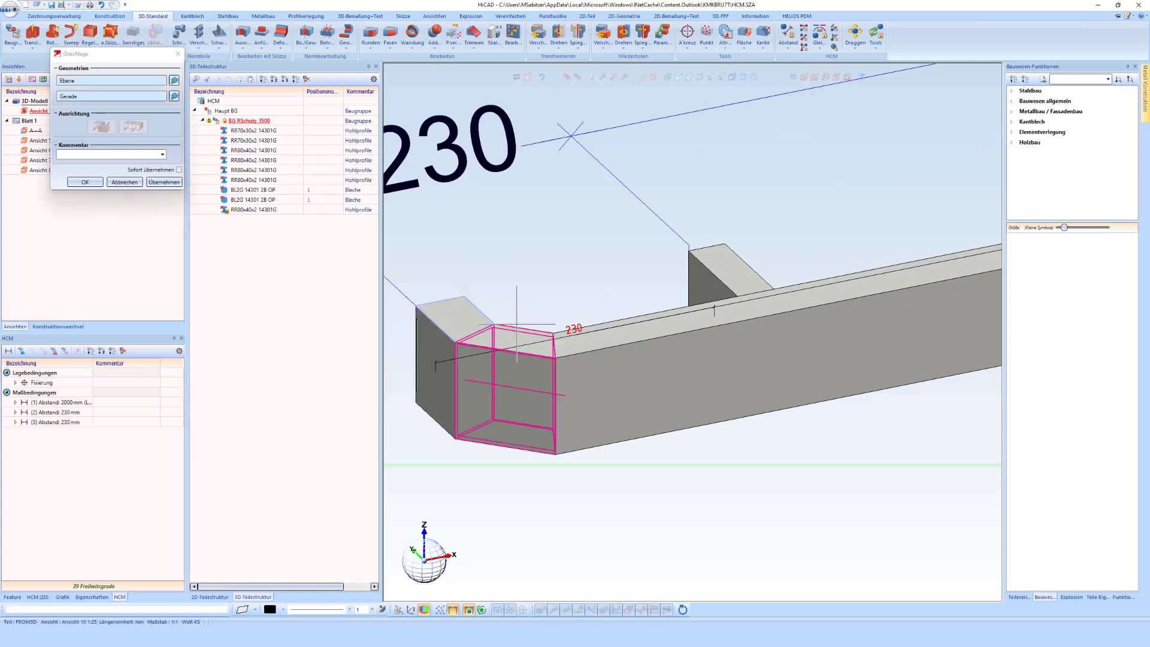
{"action": "left_click", "coordinate": [174, 96]}
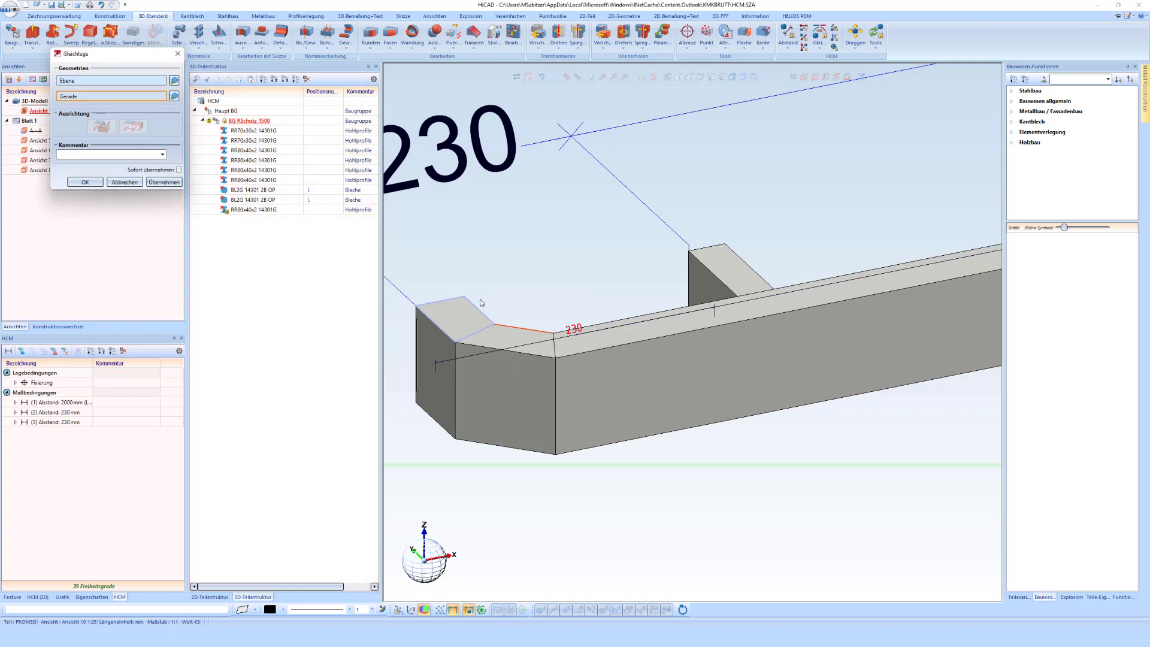
{"action": "left_click", "coordinate": [507, 336]}
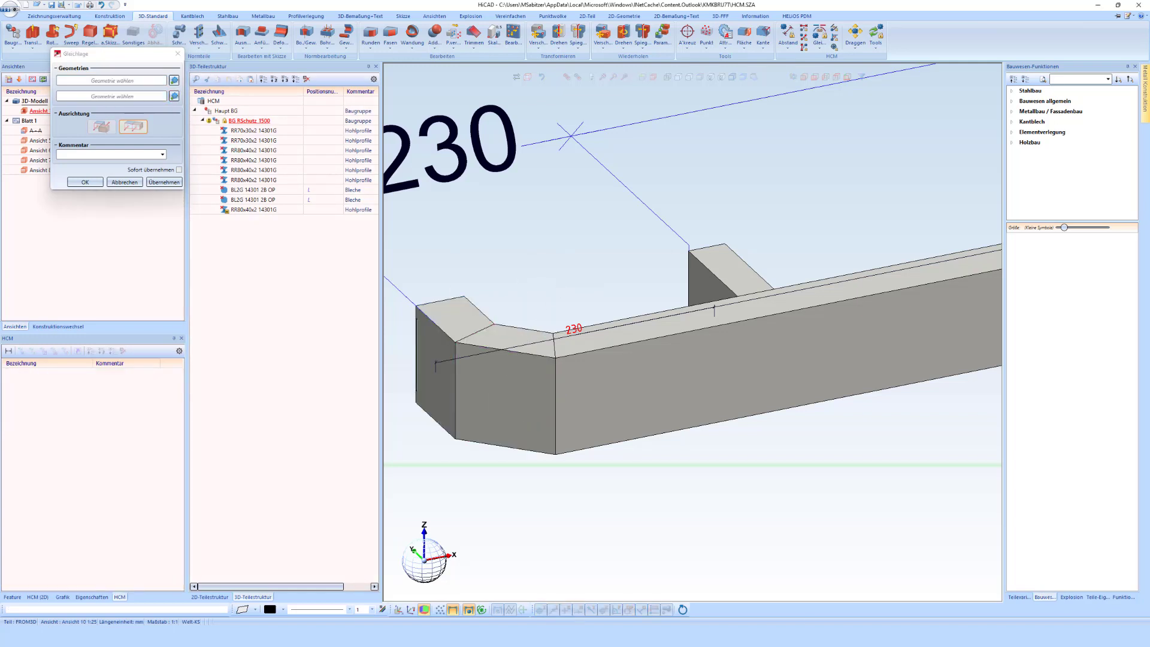
{"action": "left_click", "coordinate": [592, 342]}
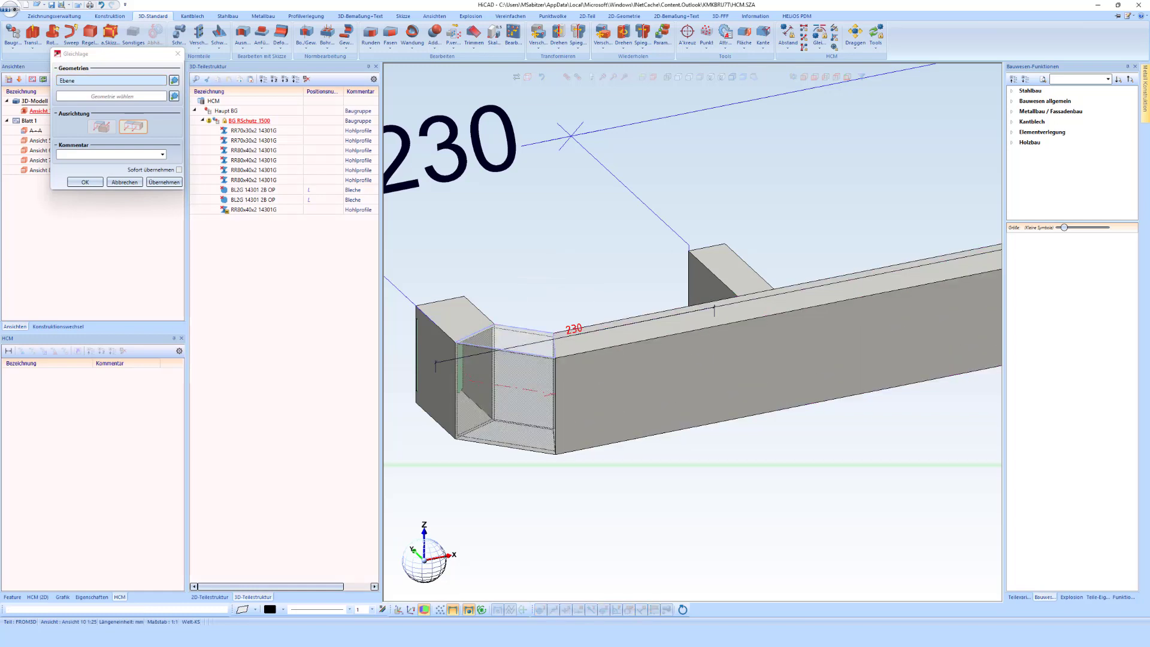
{"action": "left_click", "coordinate": [607, 337]}
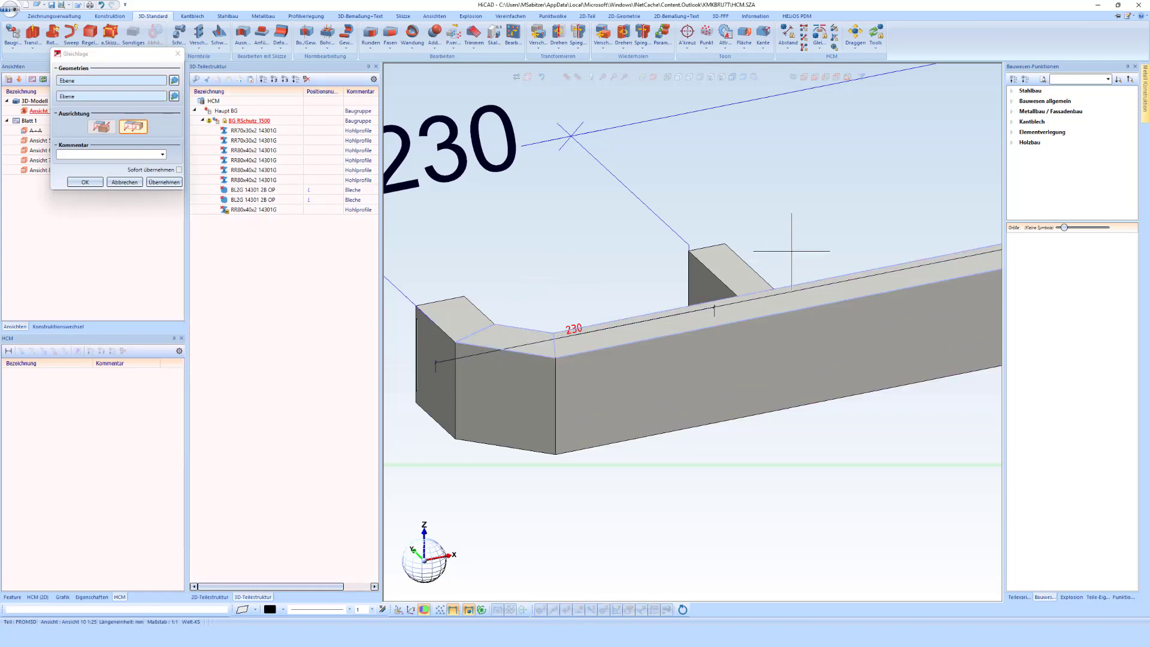
Align the left upright, right end part and right end box tops with the tube's top face
{"action": "left_click", "coordinate": [760, 301]}
{"action": "left_click", "coordinate": [772, 304]}
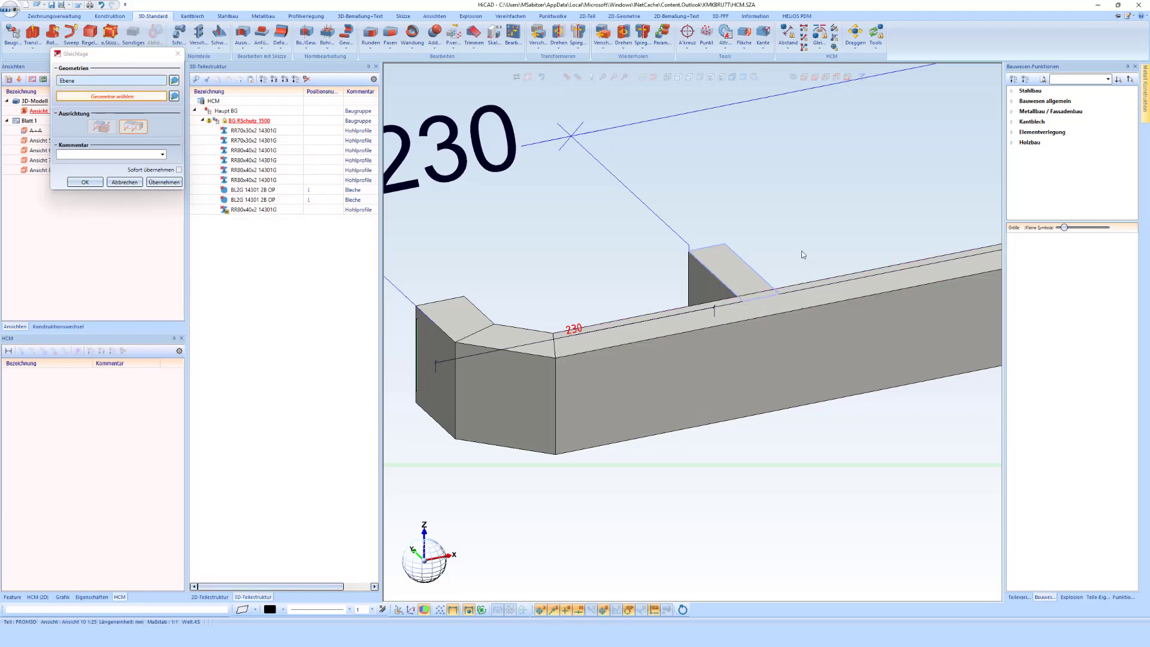
{"action": "scroll", "coordinate": [547, 337], "scroll_direction": "down", "scroll_amount": 3}
{"action": "scroll", "coordinate": [547, 337], "scroll_direction": "down", "scroll_amount": 3}
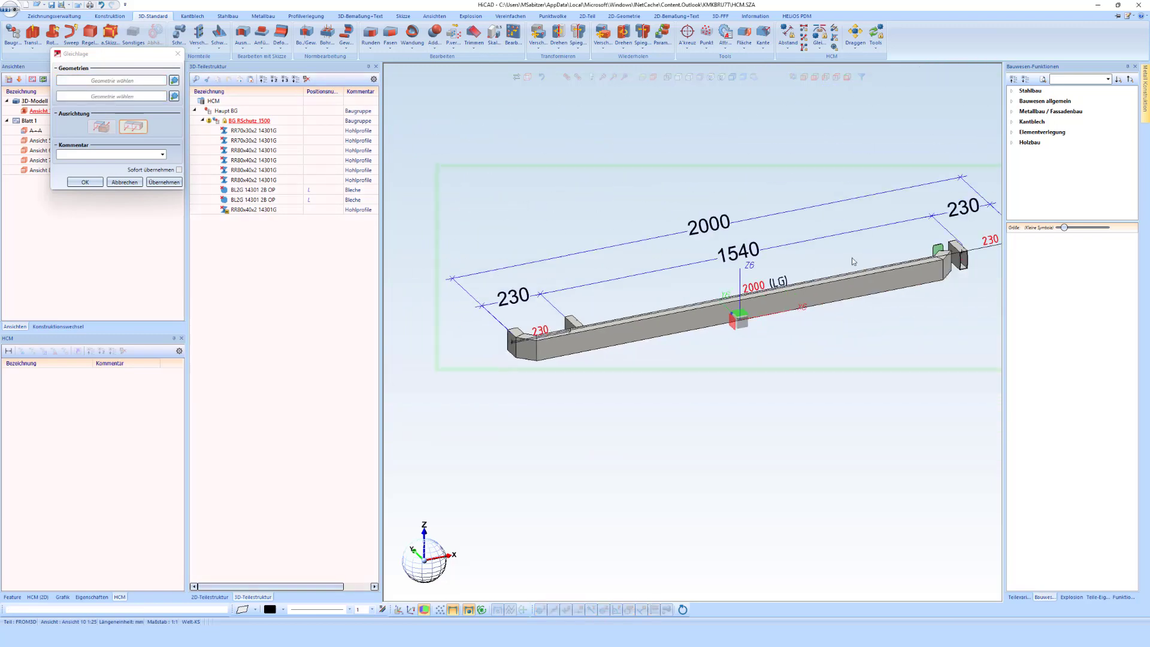
{"action": "scroll", "coordinate": [899, 254], "scroll_direction": "up", "scroll_amount": 5}
{"action": "scroll", "coordinate": [766, 273], "scroll_direction": "down", "scroll_amount": 3}
{"action": "scroll", "coordinate": [827, 288], "scroll_direction": "up", "scroll_amount": 3}
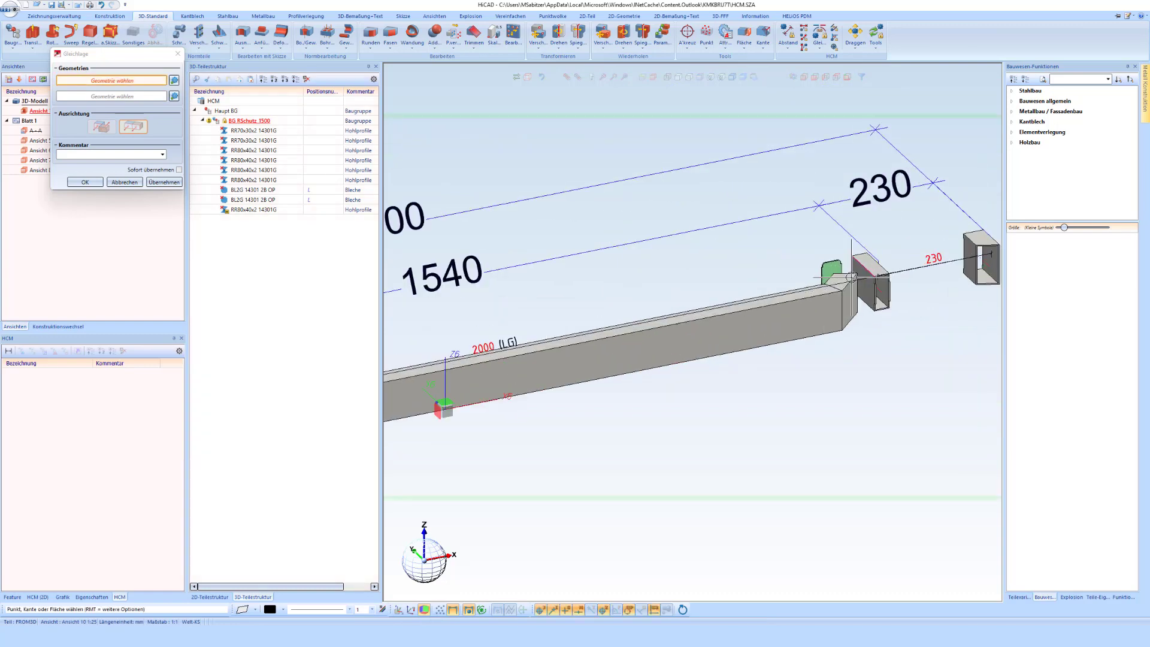
{"action": "scroll", "coordinate": [821, 290], "scroll_direction": "up", "scroll_amount": 2}
{"action": "scroll", "coordinate": [819, 291], "scroll_direction": "up", "scroll_amount": 2}
{"action": "left_click", "coordinate": [839, 292]}
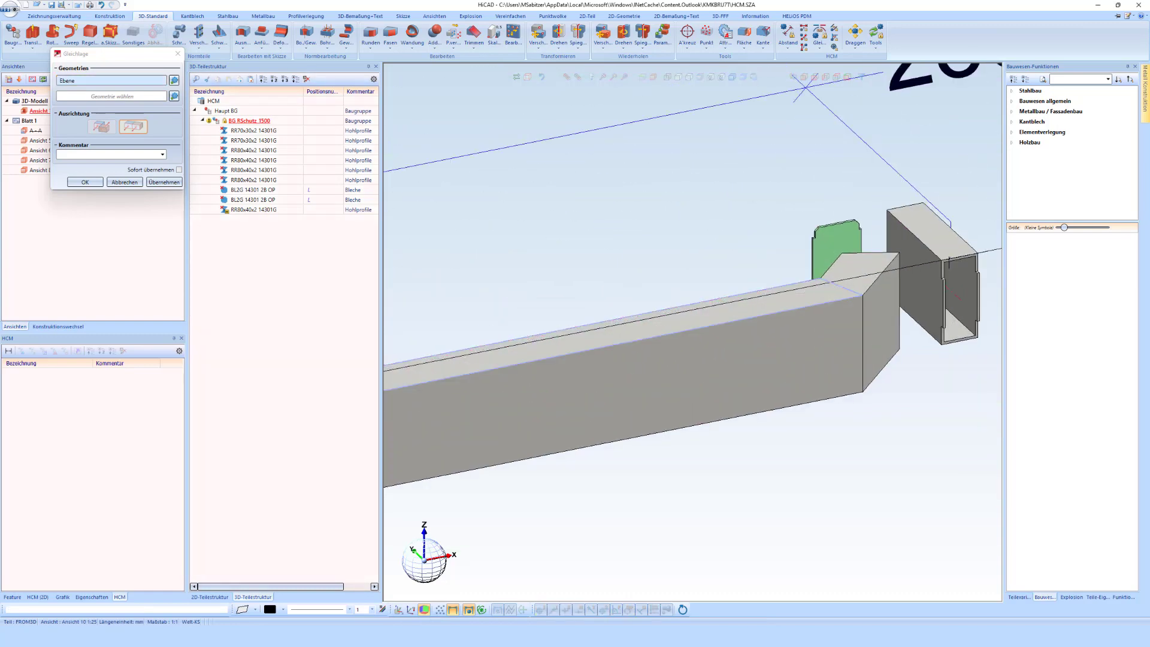
{"action": "left_click", "coordinate": [862, 264]}
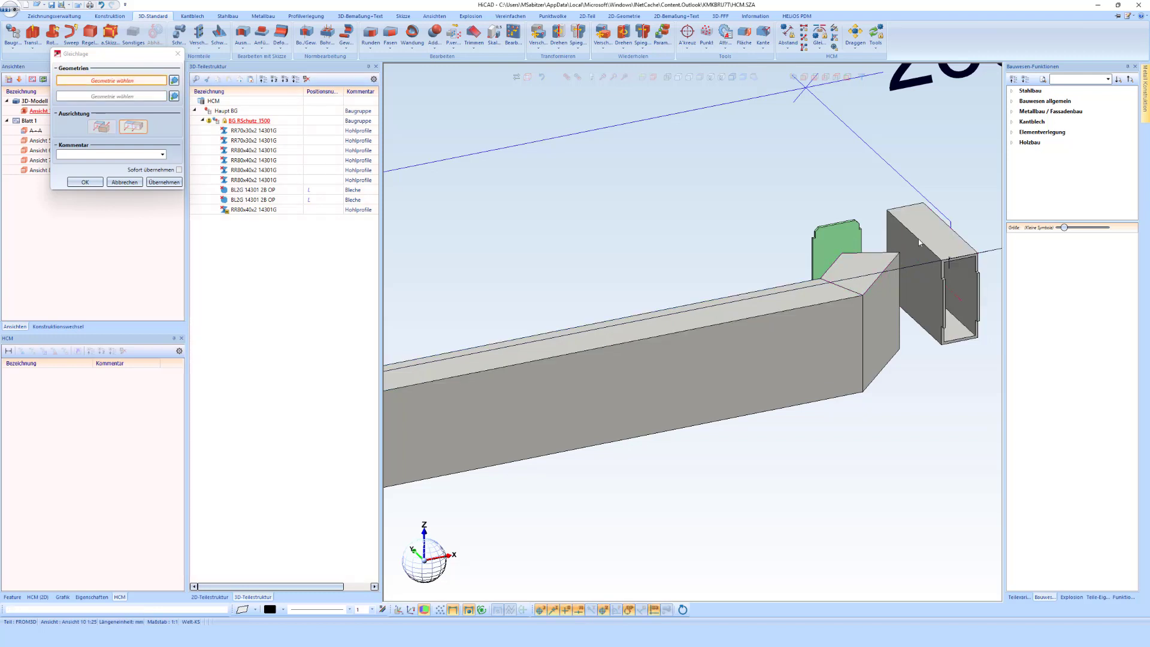
{"action": "left_click", "coordinate": [920, 242]}
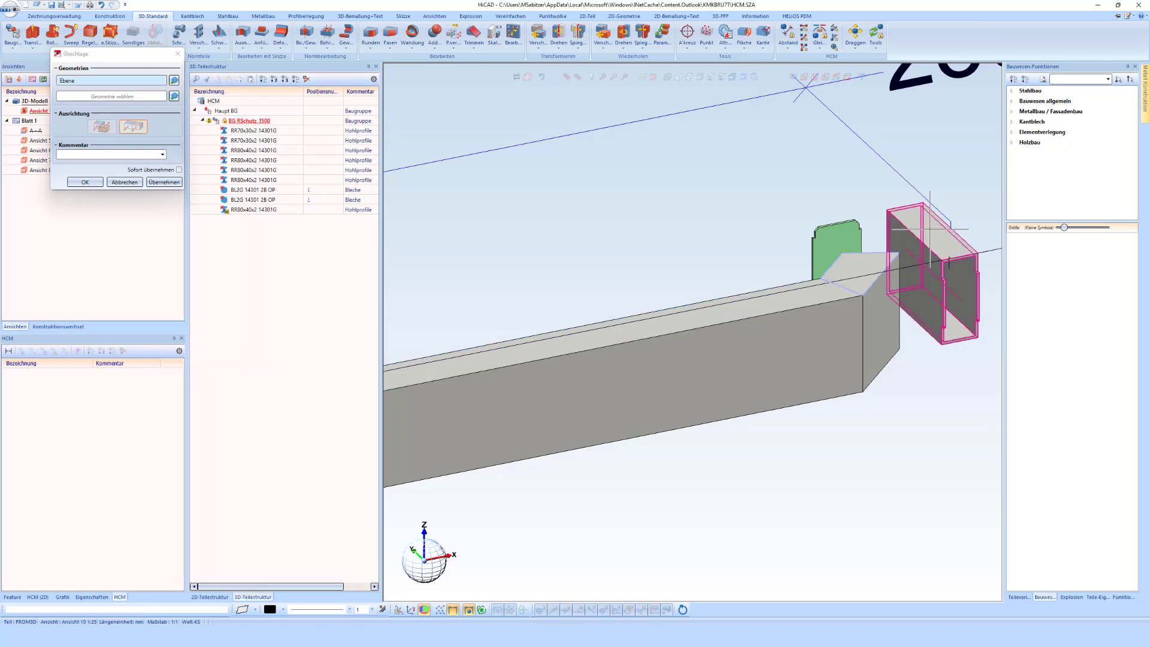
{"action": "left_click", "coordinate": [706, 303]}
Align the far end box with the near end box face, then close the Gleichlage tool
{"action": "scroll", "coordinate": [789, 264], "scroll_direction": "up", "scroll_amount": 2}
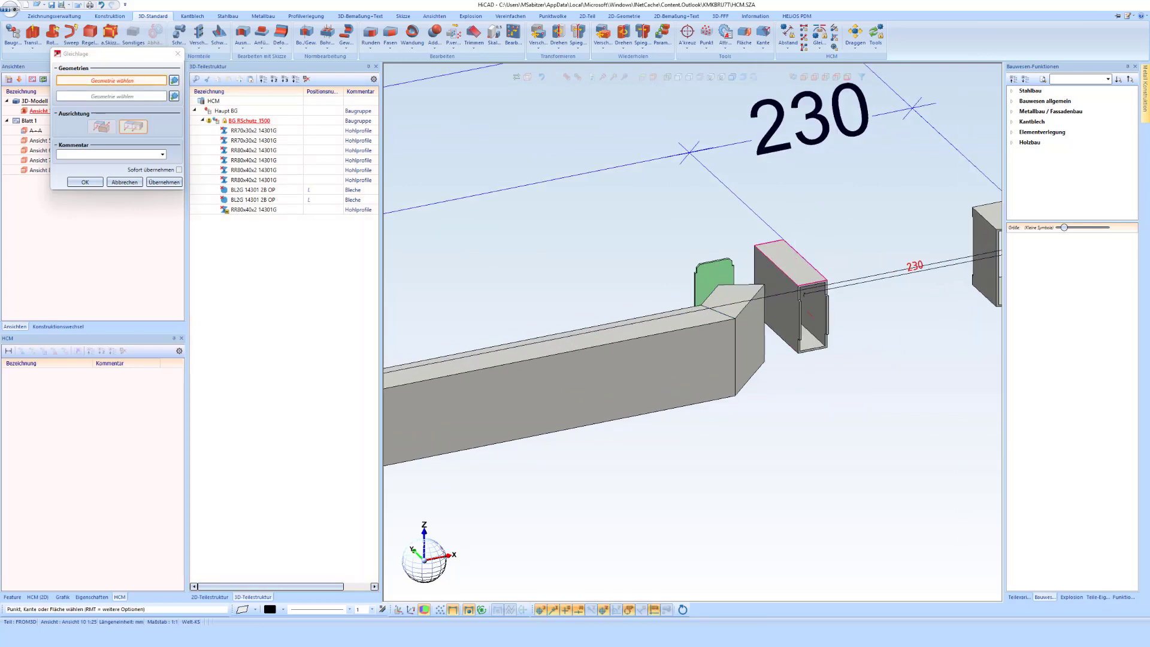
{"action": "scroll", "coordinate": [778, 273], "scroll_direction": "up", "scroll_amount": 1}
{"action": "left_click", "coordinate": [755, 275]}
{"action": "scroll", "coordinate": [835, 239], "scroll_direction": "down", "scroll_amount": 2}
{"action": "scroll", "coordinate": [862, 227], "scroll_direction": "up", "scroll_amount": 1}
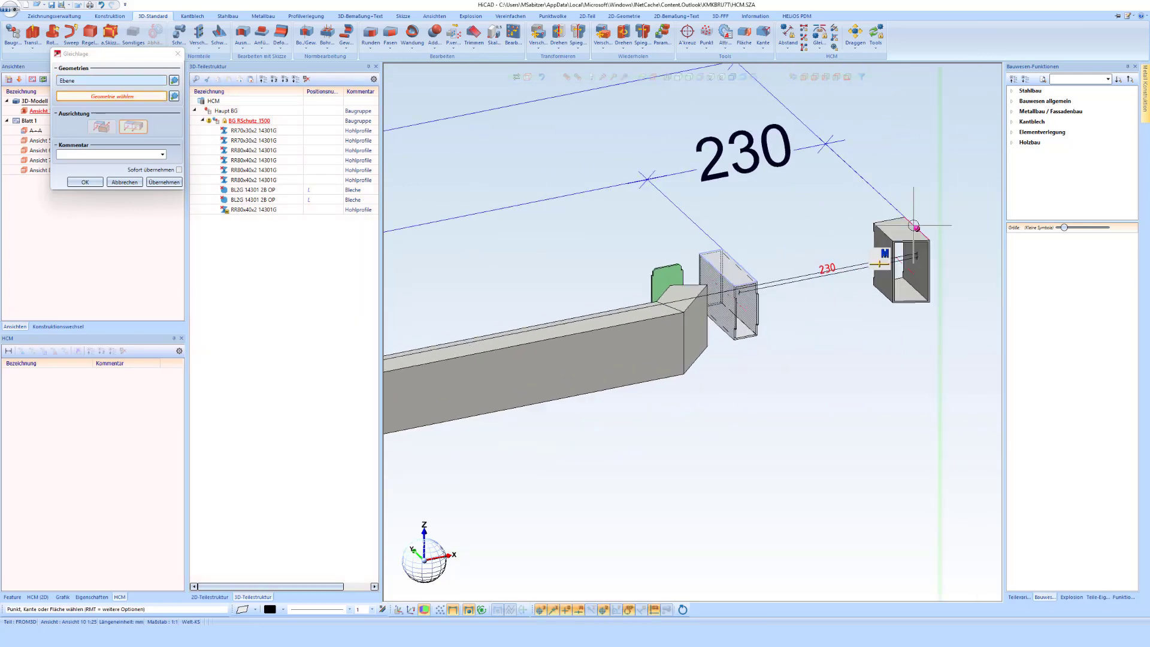
{"action": "scroll", "coordinate": [904, 230], "scroll_direction": "up", "scroll_amount": 2}
{"action": "left_click", "coordinate": [792, 249]}
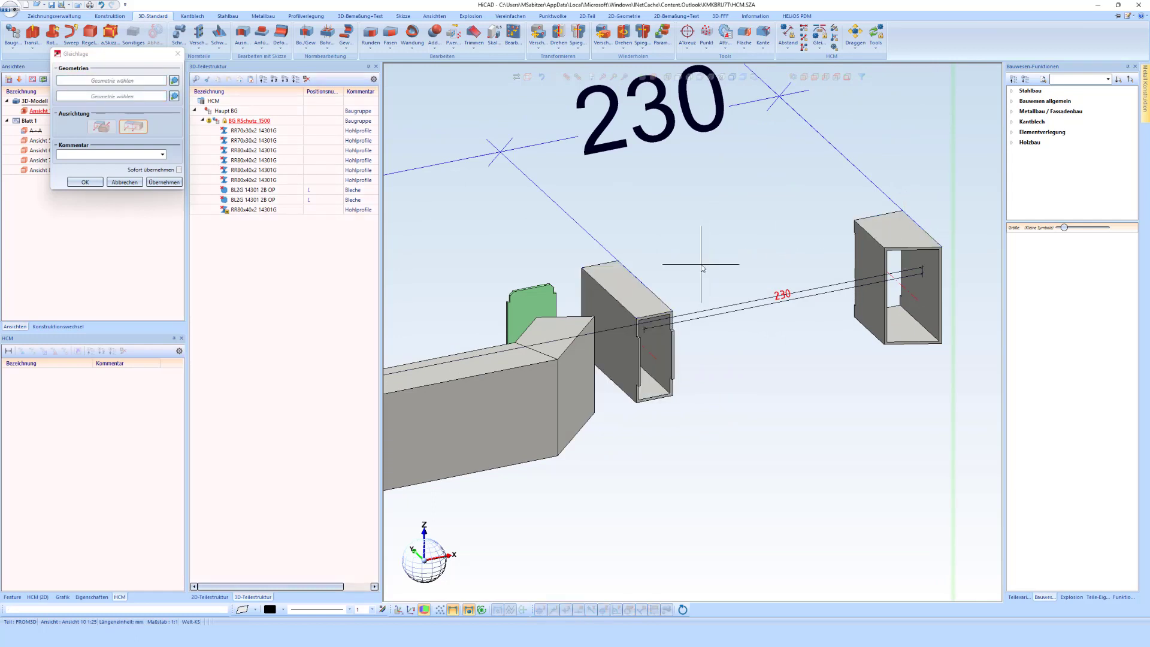
{"action": "scroll", "coordinate": [689, 257], "scroll_direction": "down", "scroll_amount": 1}
{"action": "scroll", "coordinate": [695, 267], "scroll_direction": "down", "scroll_amount": 1}
{"action": "scroll", "coordinate": [674, 282], "scroll_direction": "down", "scroll_amount": 1}
{"action": "middle_click_drag", "start_coordinate": [683, 294], "coordinate": [719, 327]}
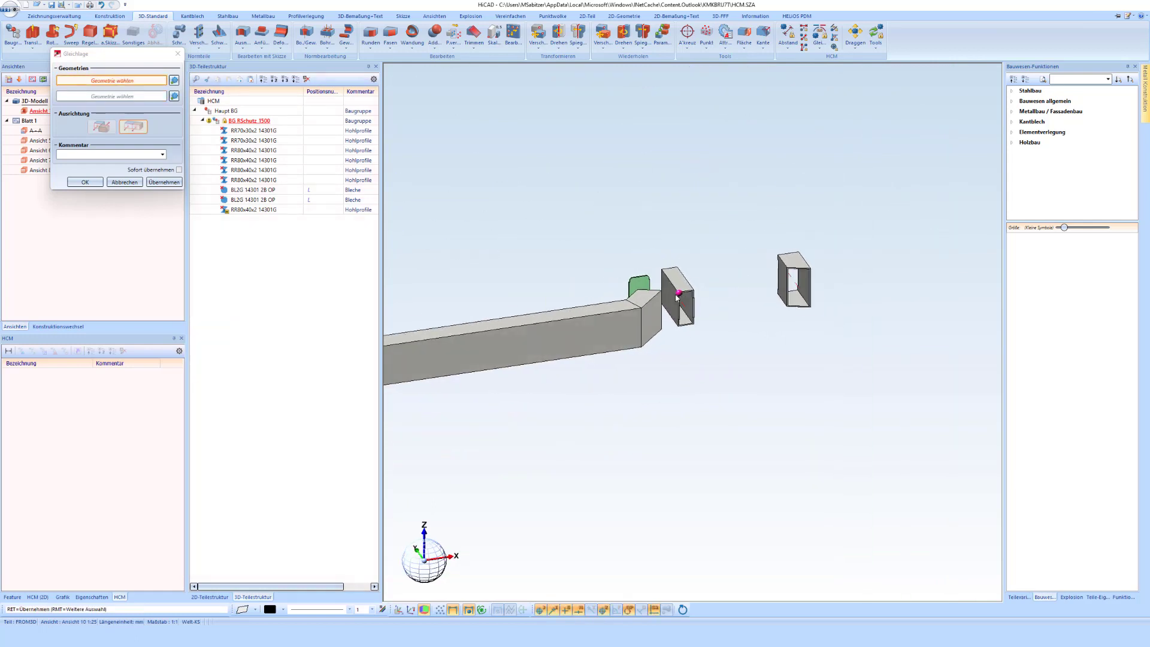
{"action": "key", "text": "Escape"}
{"action": "scroll", "coordinate": [670, 290], "scroll_direction": "up", "scroll_amount": 2}
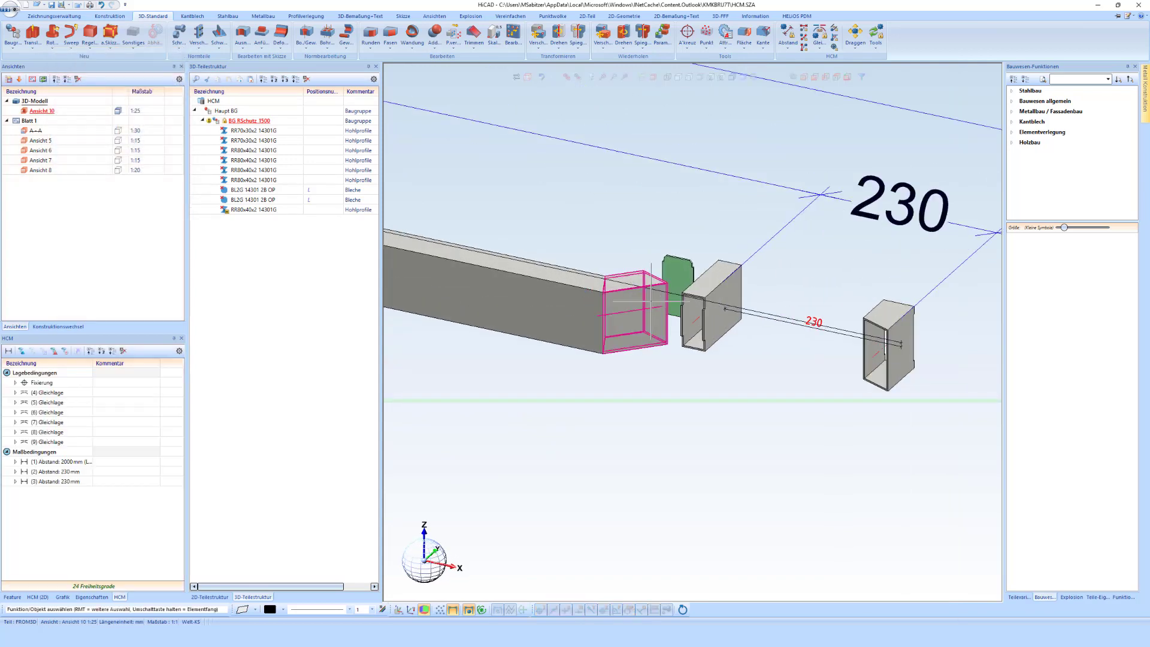
Add a 45° Winkel constraint between the far end box face and the tube's mitred end
{"action": "left_click", "coordinate": [787, 52]}
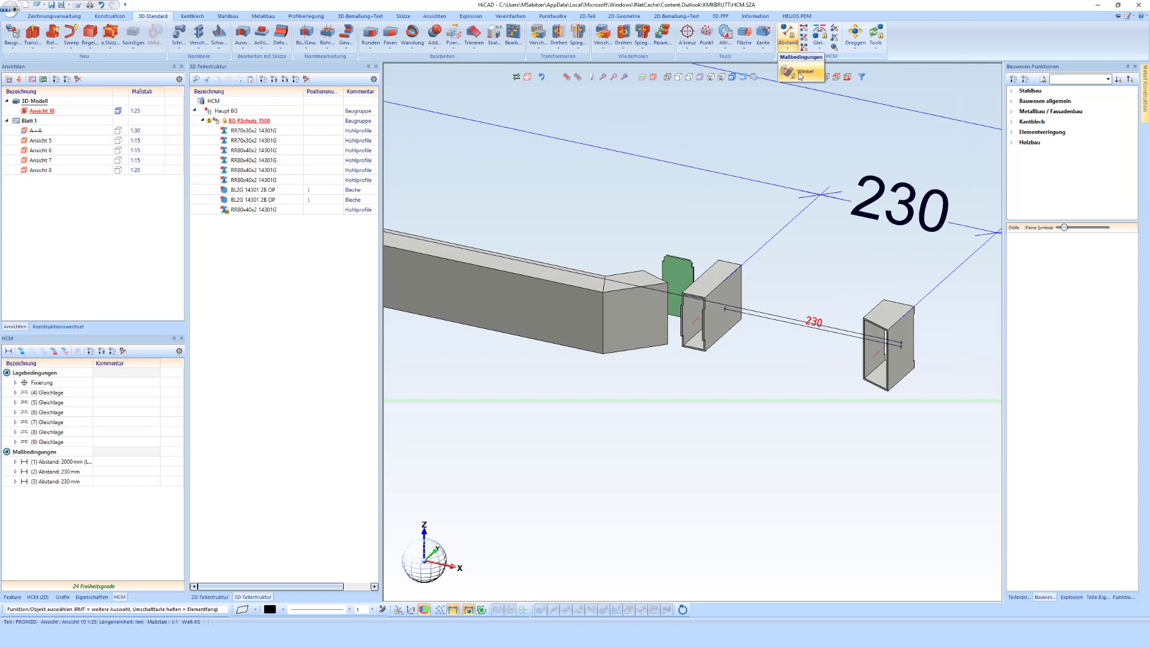
{"action": "left_click", "coordinate": [802, 73]}
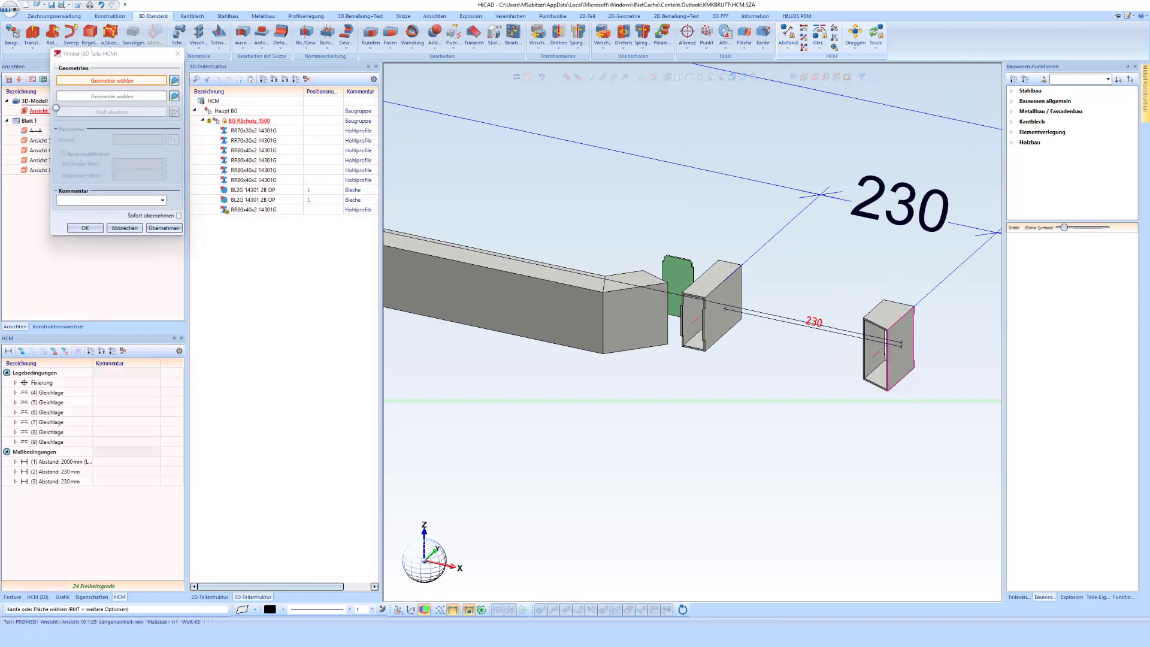
{"action": "scroll", "coordinate": [904, 362], "scroll_direction": "up", "scroll_amount": 2}
{"action": "left_click", "coordinate": [856, 353]}
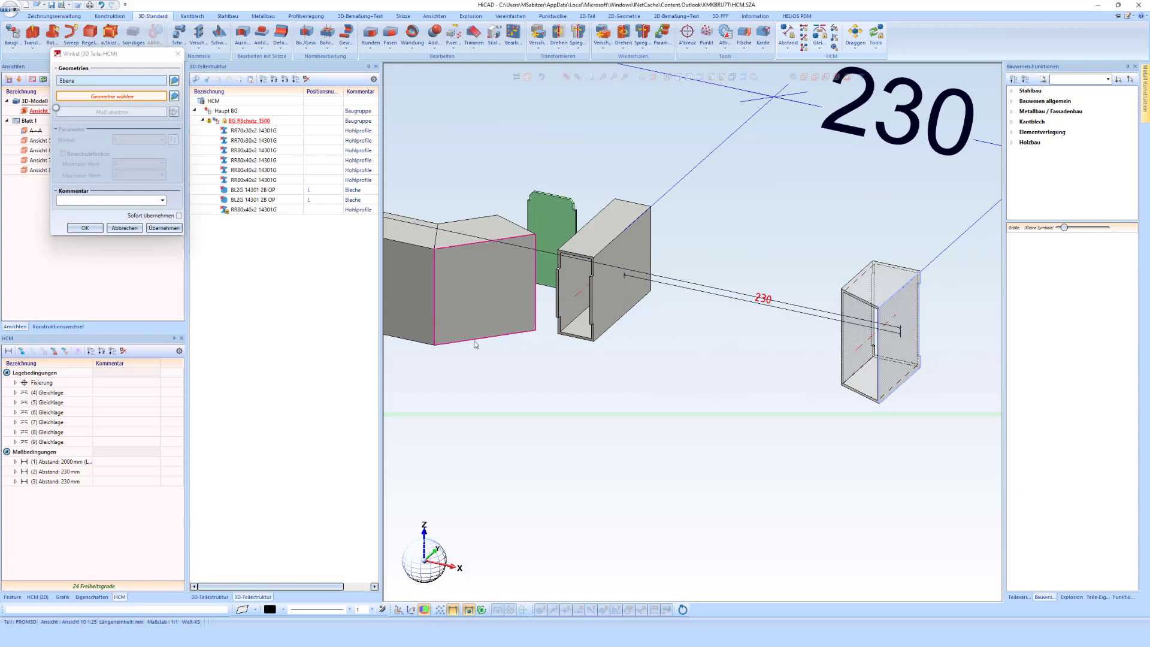
{"action": "left_click", "coordinate": [463, 324]}
{"action": "left_click", "coordinate": [135, 141]}
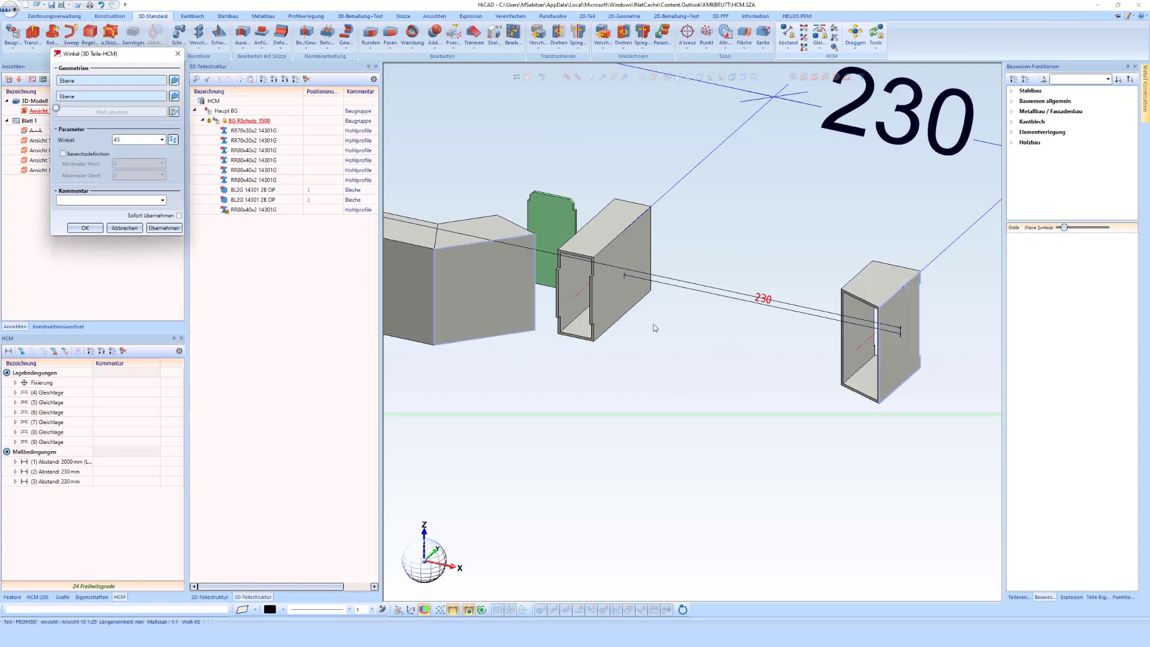
{"action": "scroll", "coordinate": [724, 337], "scroll_direction": "down", "scroll_amount": 1}
{"action": "scroll", "coordinate": [715, 341], "scroll_direction": "down", "scroll_amount": 1}
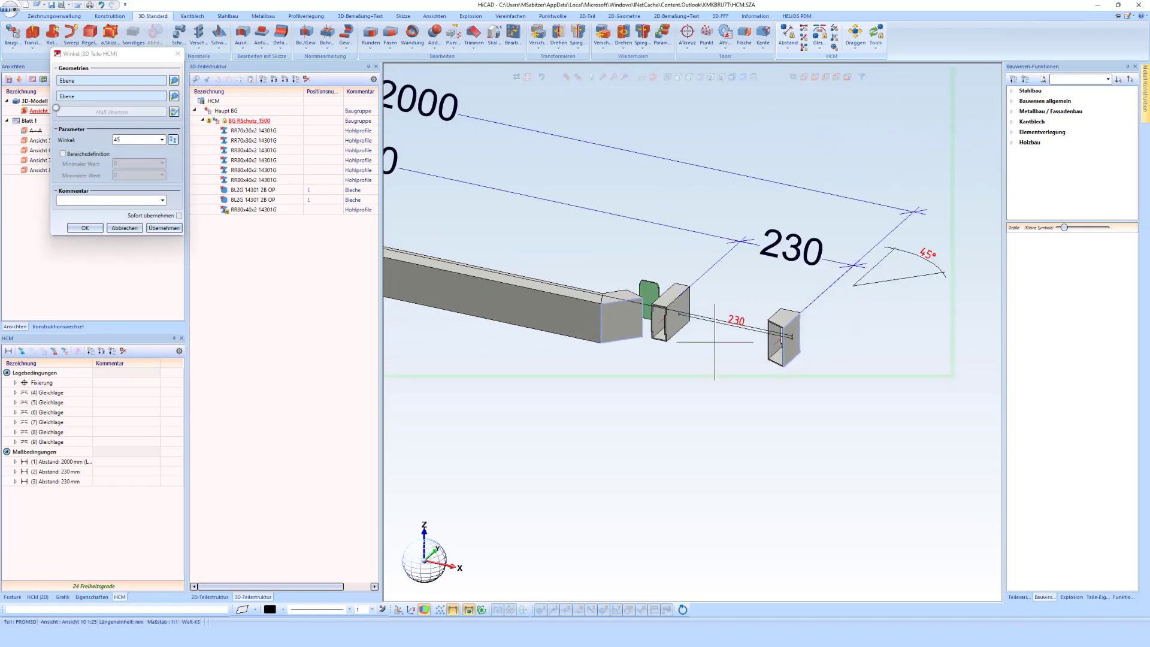
{"action": "key", "text": "Return"}
Add a second 45° angle between the tube's mitred end and the near end box face
{"action": "scroll", "coordinate": [617, 333], "scroll_direction": "up", "scroll_amount": 2}
{"action": "scroll", "coordinate": [623, 339], "scroll_direction": "up", "scroll_amount": 1}
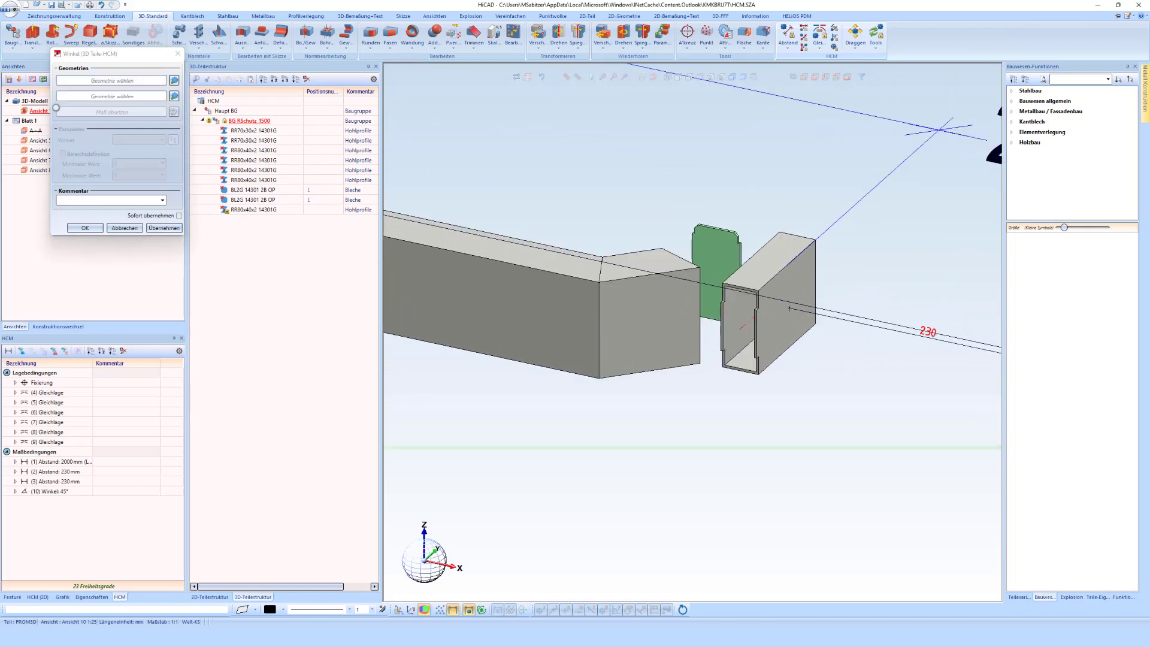
{"action": "left_click", "coordinate": [565, 340]}
{"action": "left_click", "coordinate": [613, 364]}
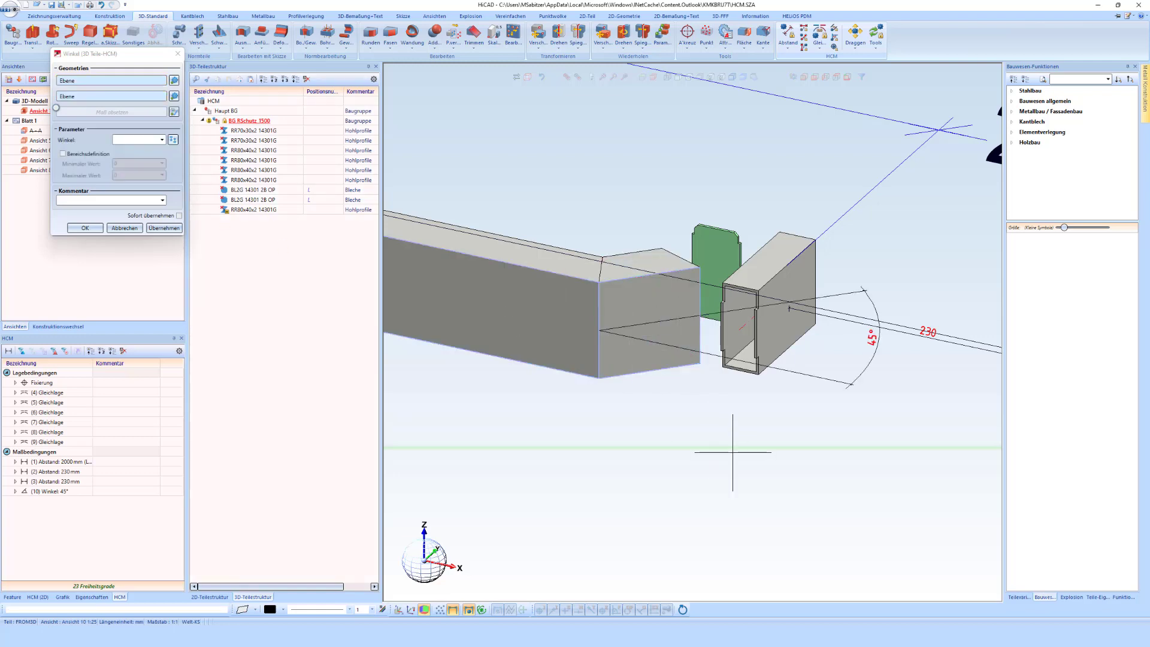
{"action": "key", "text": "Return"}
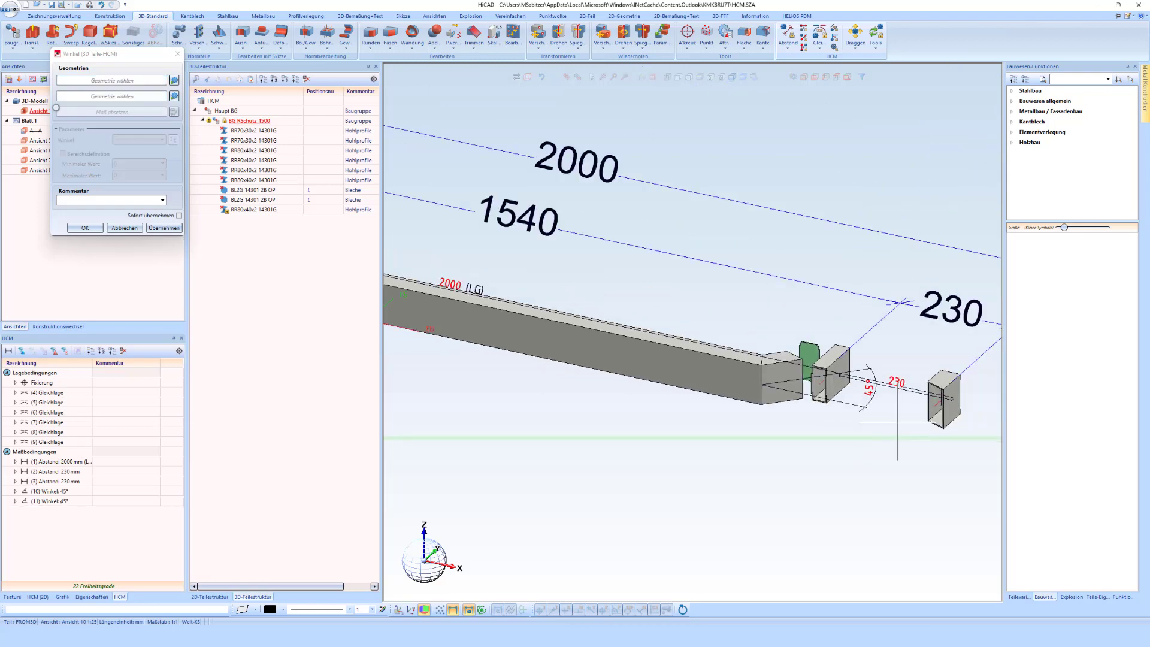
Add a Winkel constraint of 45° between the tube's left-end face and its side face
{"action": "scroll", "coordinate": [599, 365], "scroll_direction": "up", "scroll_amount": 2}
{"action": "scroll", "coordinate": [562, 381], "scroll_direction": "up", "scroll_amount": 3}
{"action": "scroll", "coordinate": [563, 381], "scroll_direction": "up", "scroll_amount": 3}
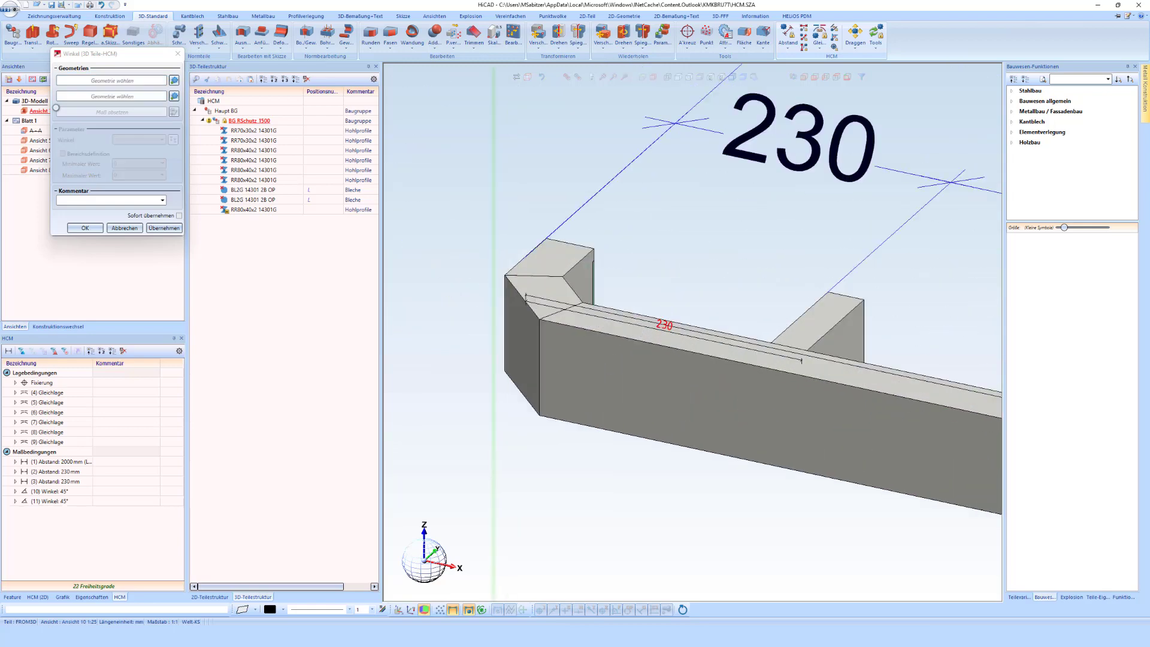
{"action": "scroll", "coordinate": [563, 381], "scroll_direction": "up", "scroll_amount": 2}
{"action": "left_click", "coordinate": [513, 357]}
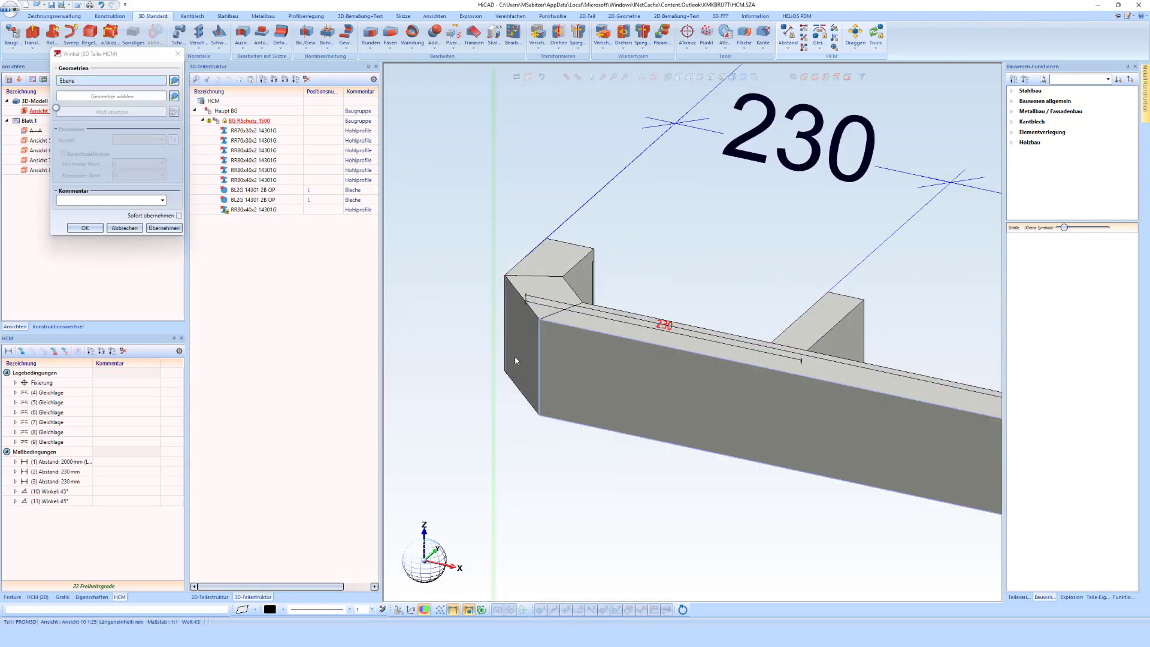
{"action": "left_click", "coordinate": [568, 356]}
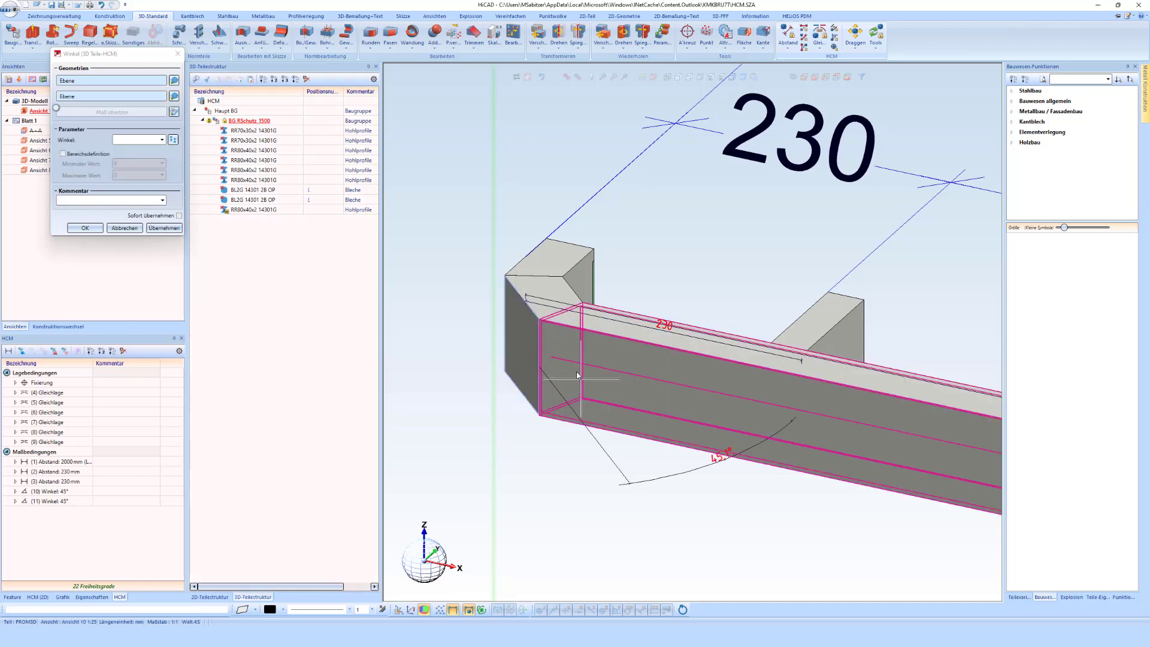
{"action": "left_click", "coordinate": [720, 458]}
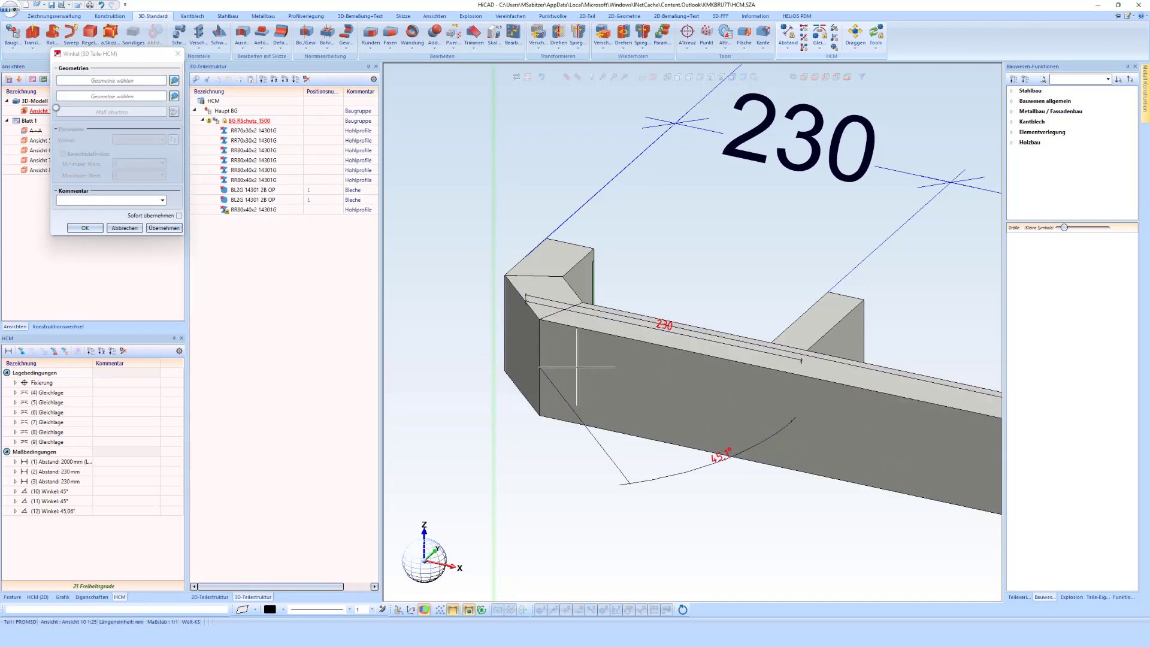
{"action": "middle_click", "coordinate": [721, 459]}
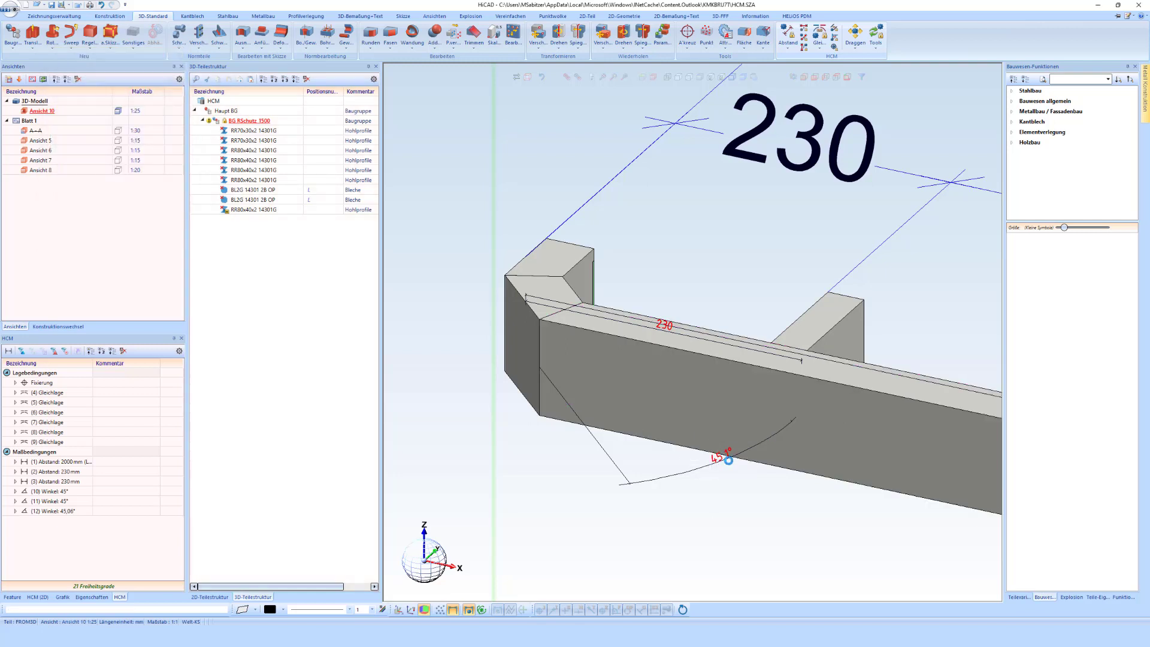
{"action": "double_click", "coordinate": [723, 464]}
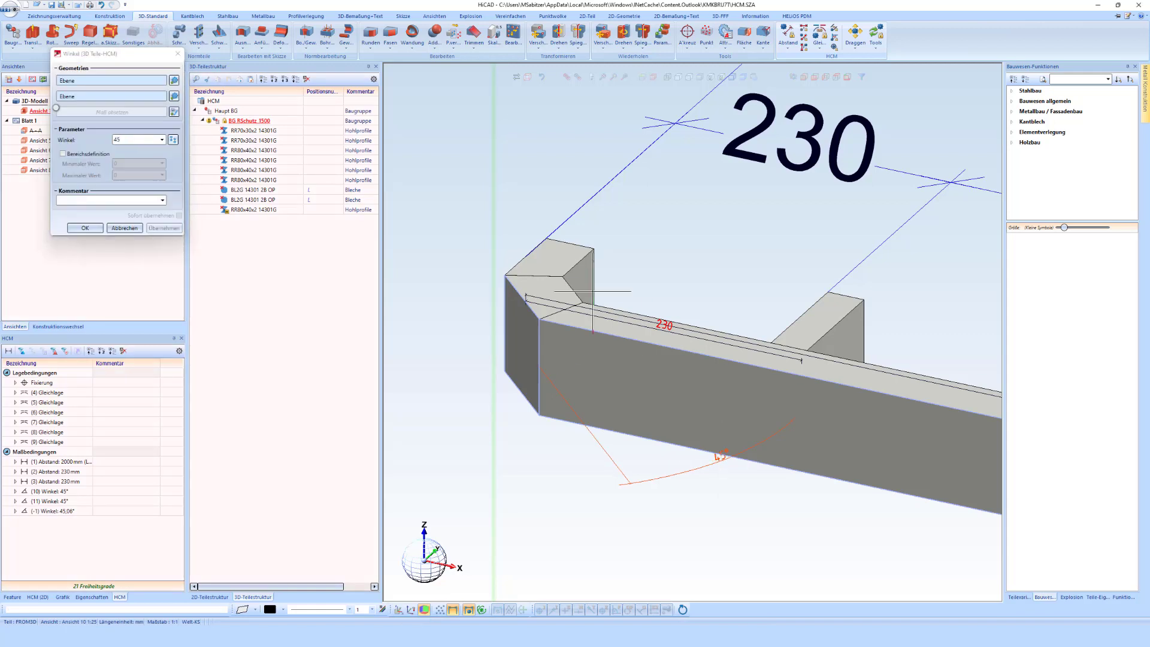
{"action": "key", "text": "Escape"}
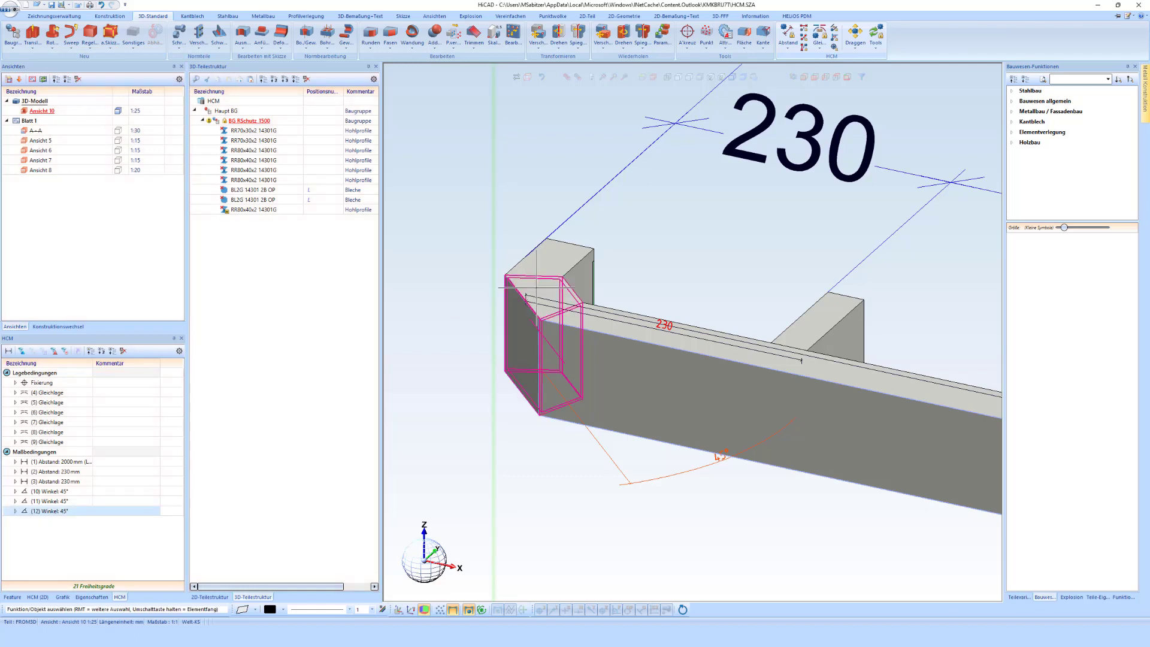
{"action": "middle_click_drag", "start_coordinate": [536, 288], "coordinate": [632, 289]}
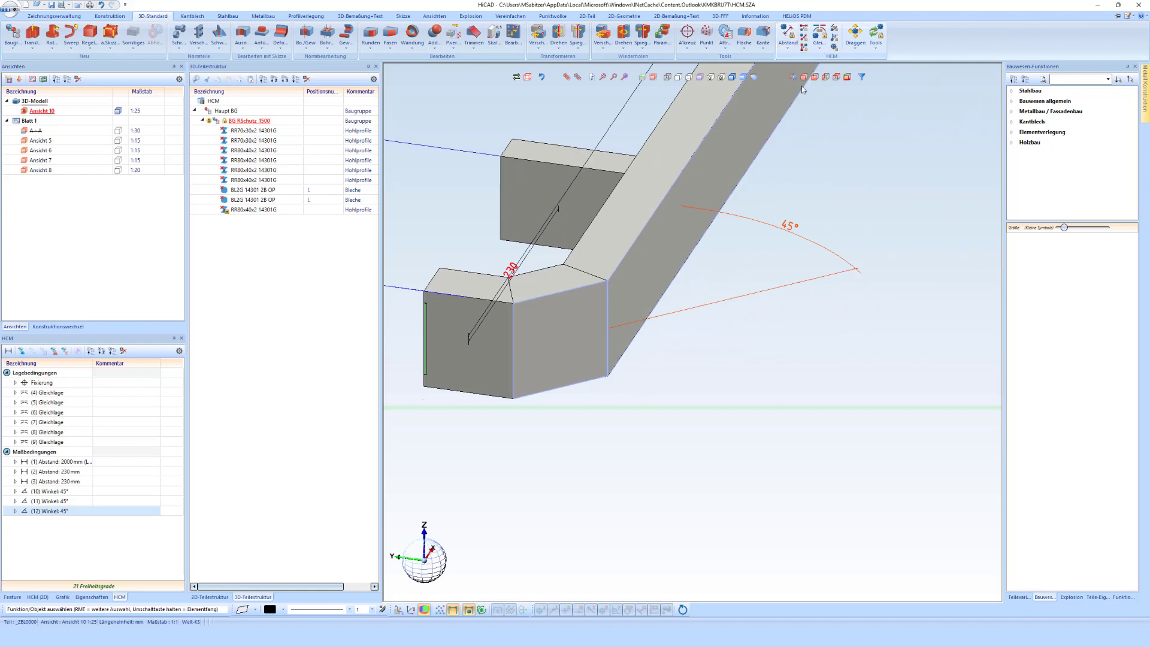
{"action": "middle_click", "coordinate": [486, 342]}
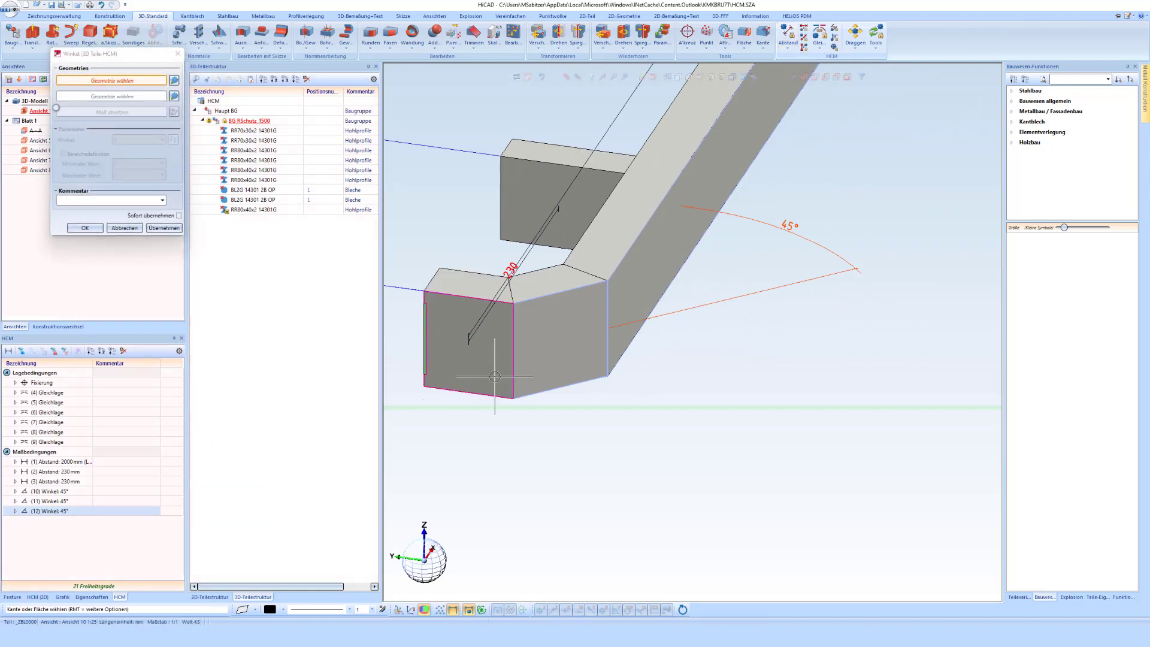
{"action": "left_click", "coordinate": [515, 376]}
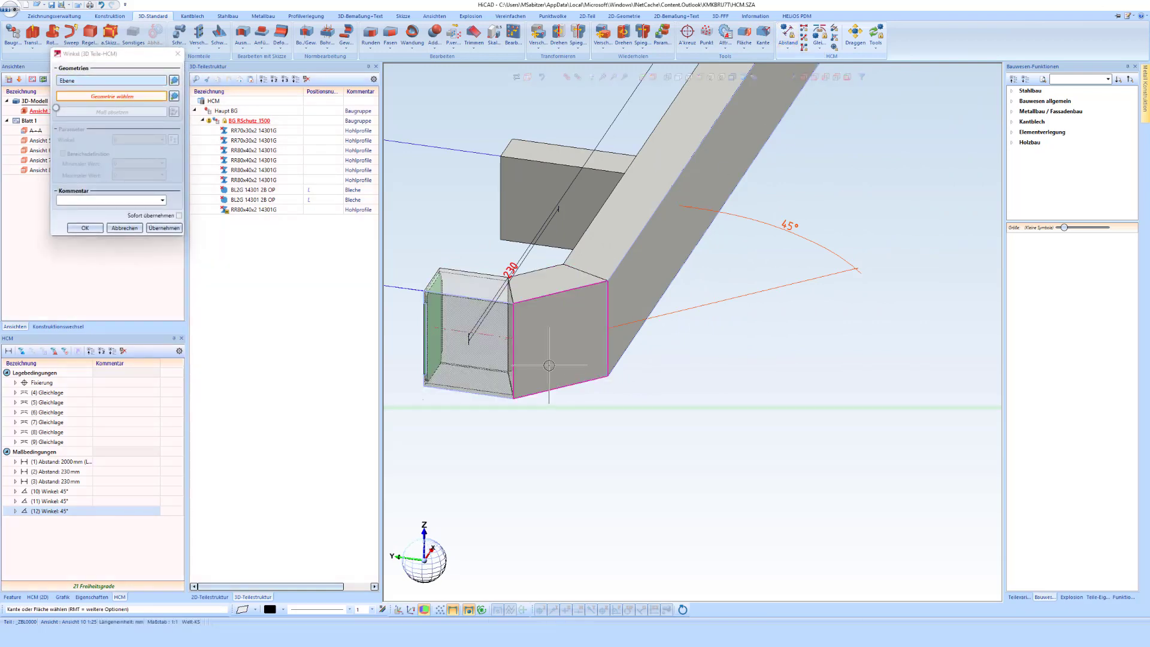
{"action": "left_click", "coordinate": [632, 408]}
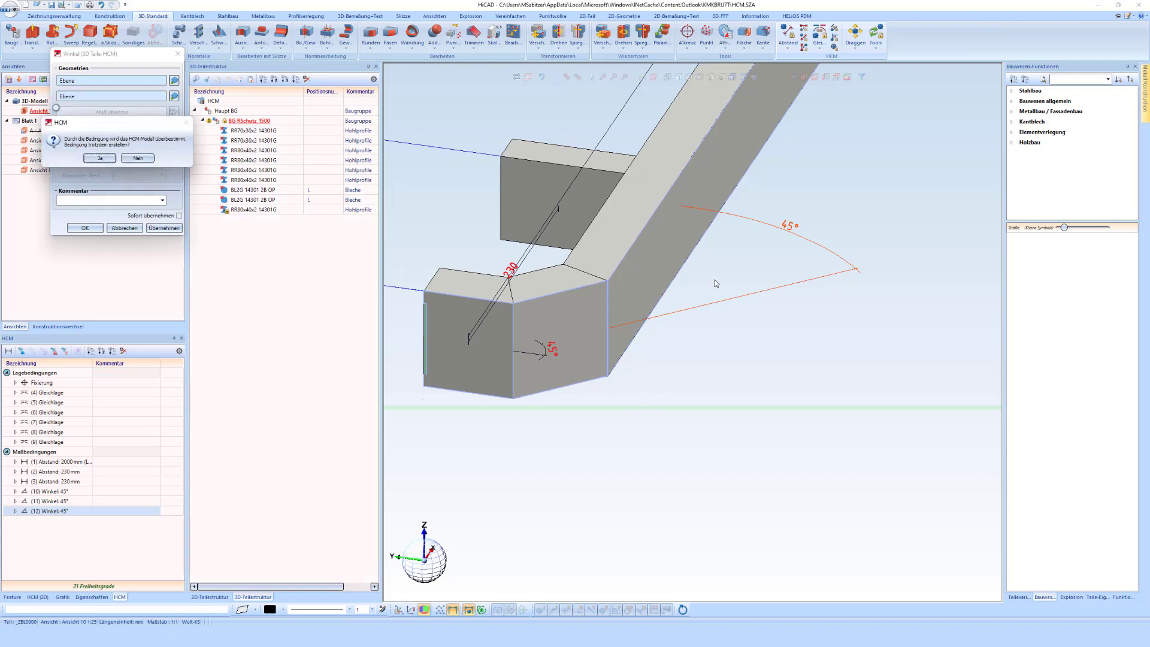
{"action": "left_click", "coordinate": [137, 158]}
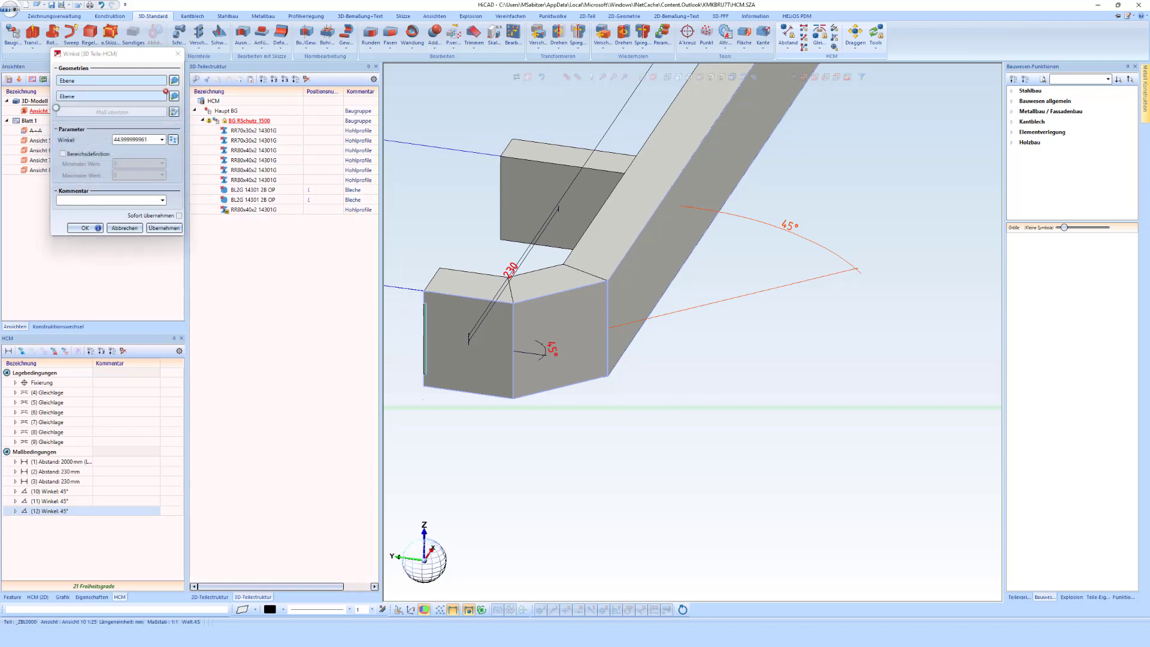
{"action": "left_click", "coordinate": [124, 228]}
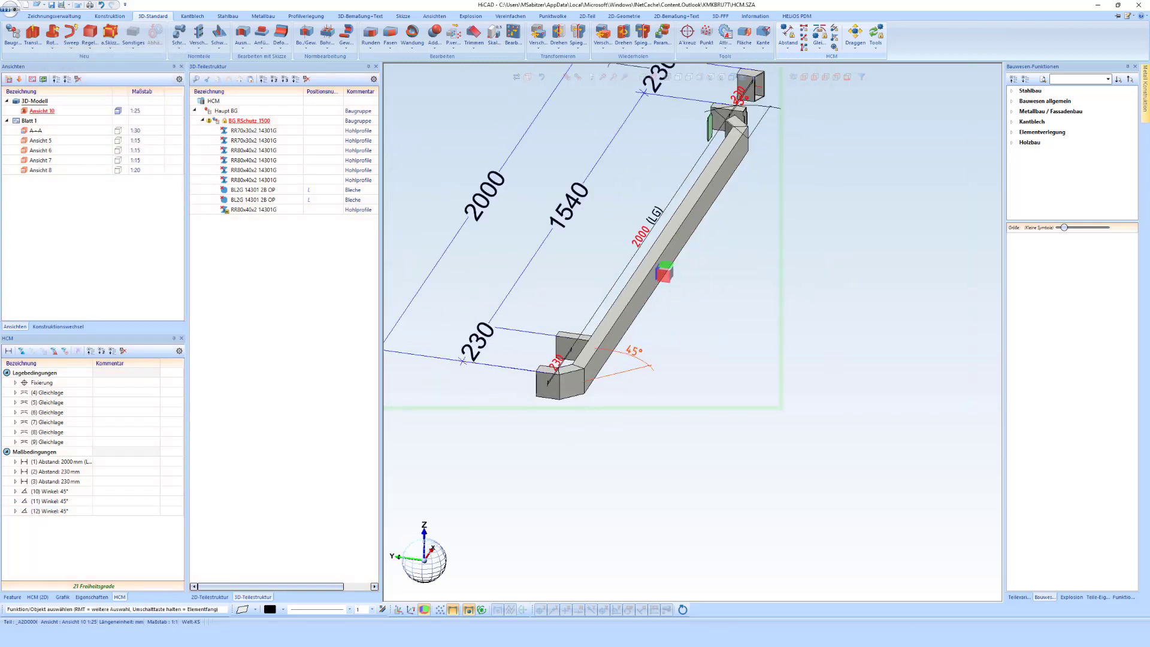
{"action": "scroll", "coordinate": [677, 251], "scroll_direction": "up", "scroll_amount": 5}
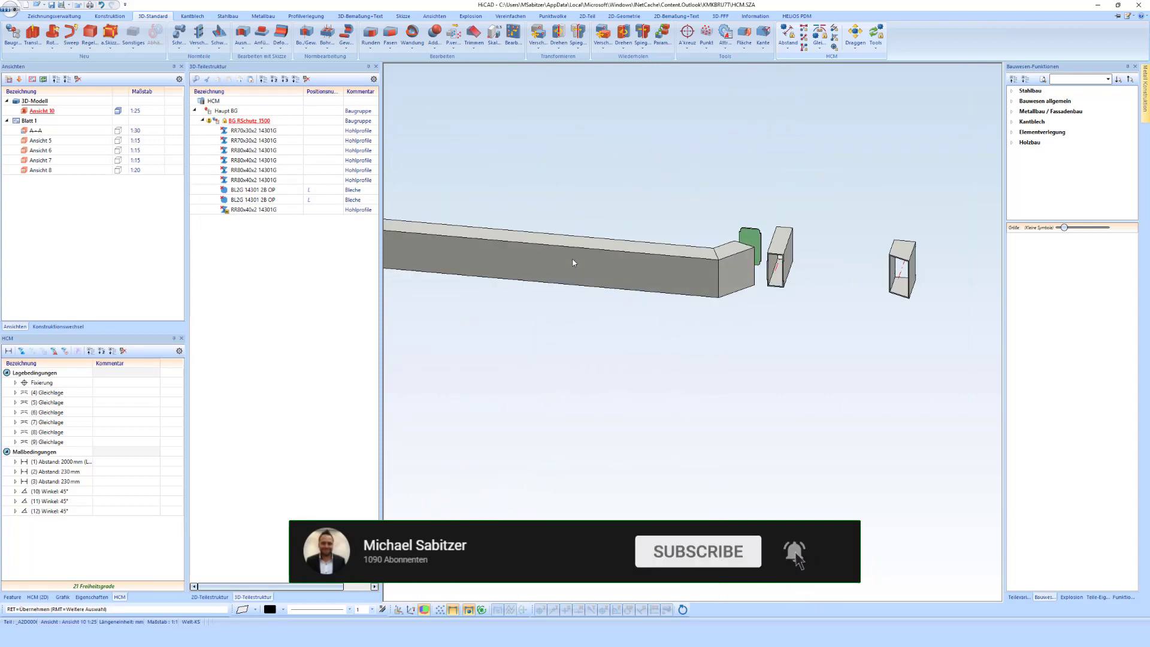
Add a Gleichlage constraint matching an edge on the main tube's end to the end-piece edge
{"action": "scroll", "coordinate": [689, 257], "scroll_direction": "up", "scroll_amount": 2}
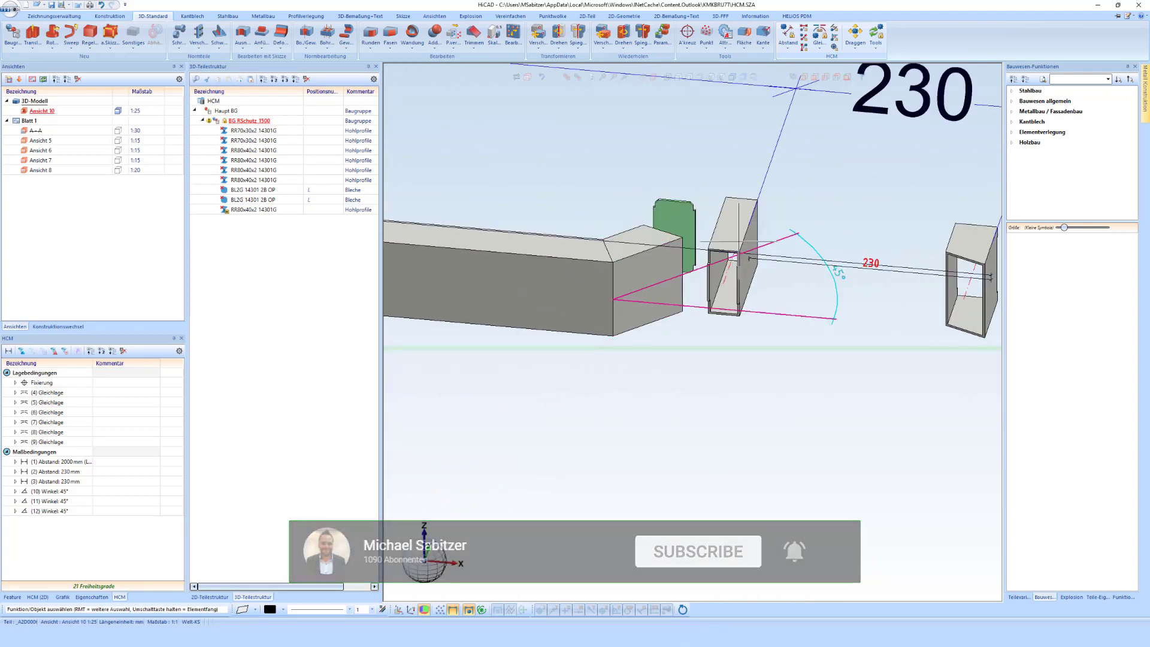
{"action": "left_click", "coordinate": [820, 36]}
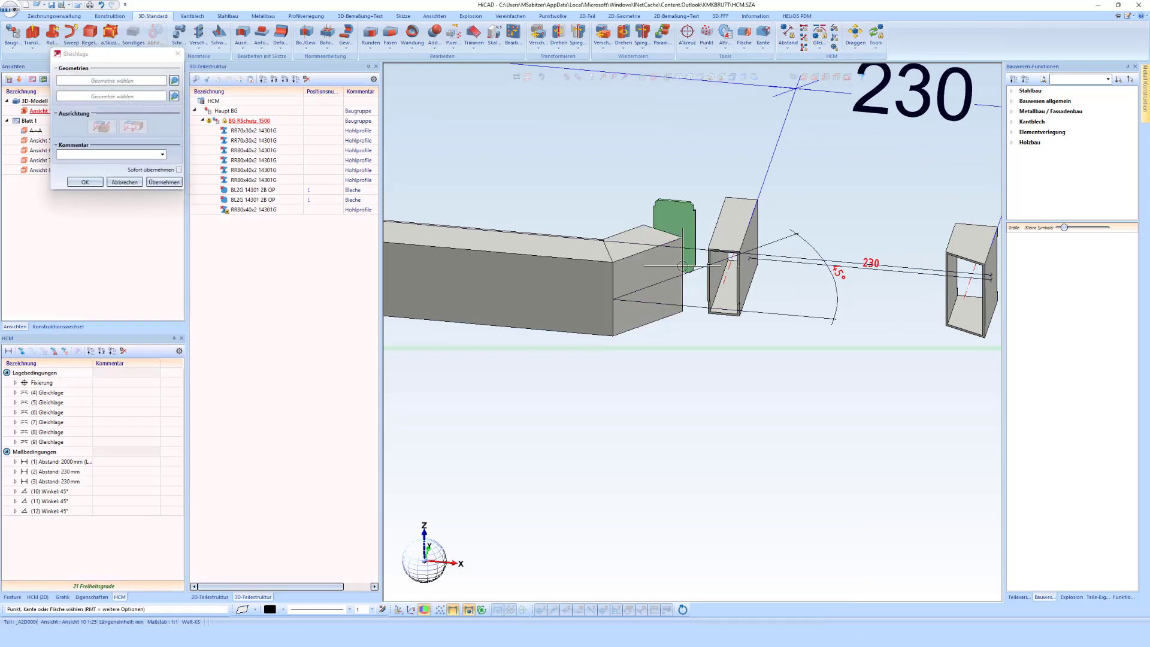
{"action": "scroll", "coordinate": [682, 266], "scroll_direction": "up", "scroll_amount": 2}
{"action": "left_click", "coordinate": [656, 284]}
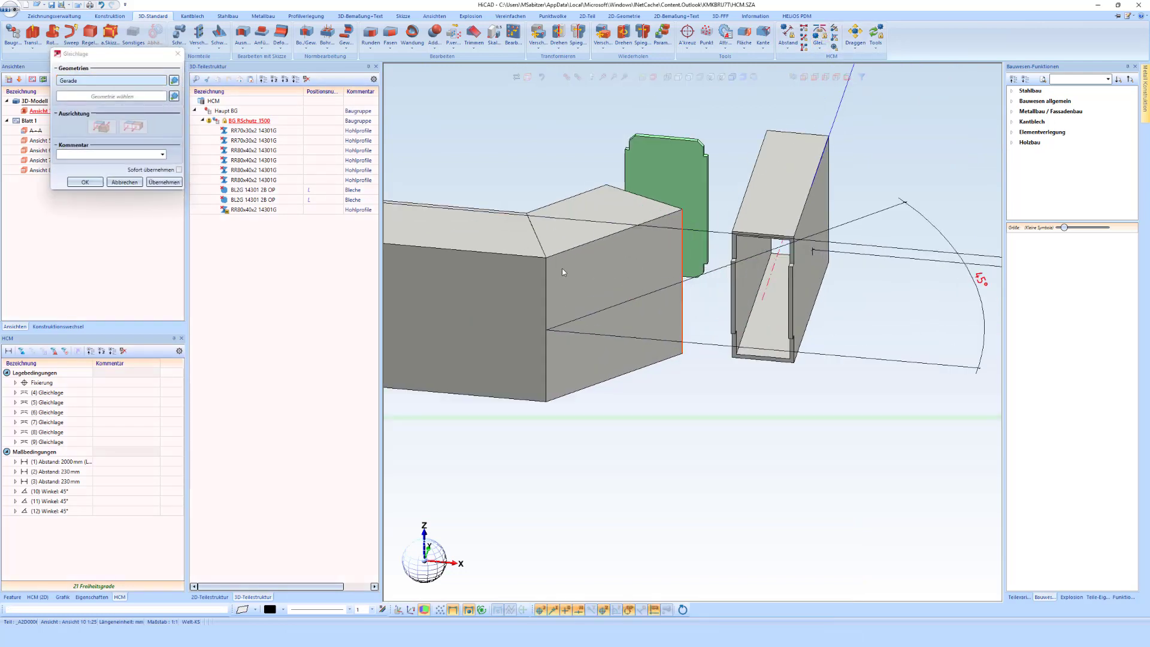
{"action": "scroll", "coordinate": [656, 284], "scroll_direction": "down", "scroll_amount": 3}
{"action": "scroll", "coordinate": [918, 298], "scroll_direction": "up", "scroll_amount": 2}
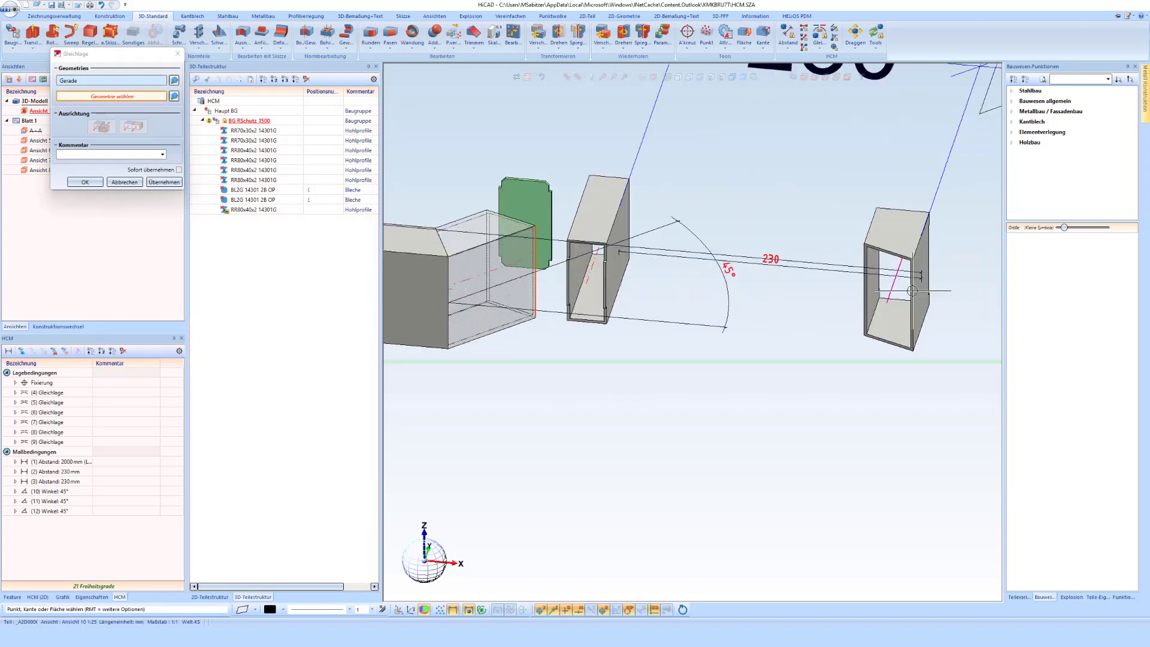
{"action": "scroll", "coordinate": [918, 298], "scroll_direction": "up", "scroll_amount": 3}
{"action": "left_click", "coordinate": [917, 298]}
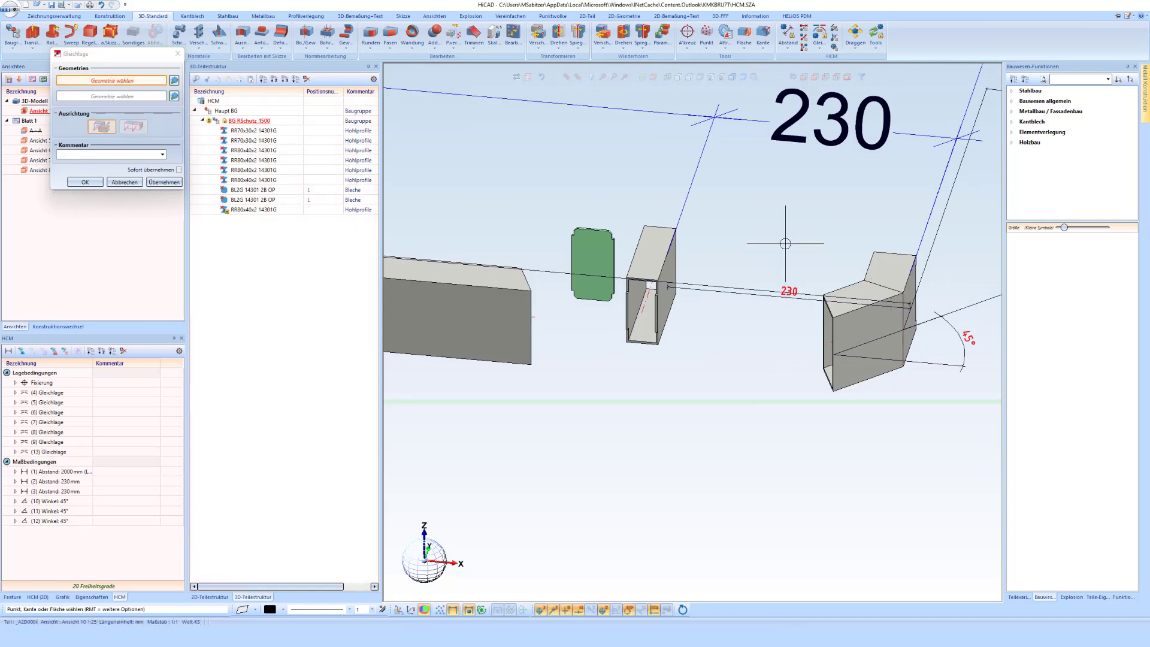
{"action": "key", "text": "Escape"}
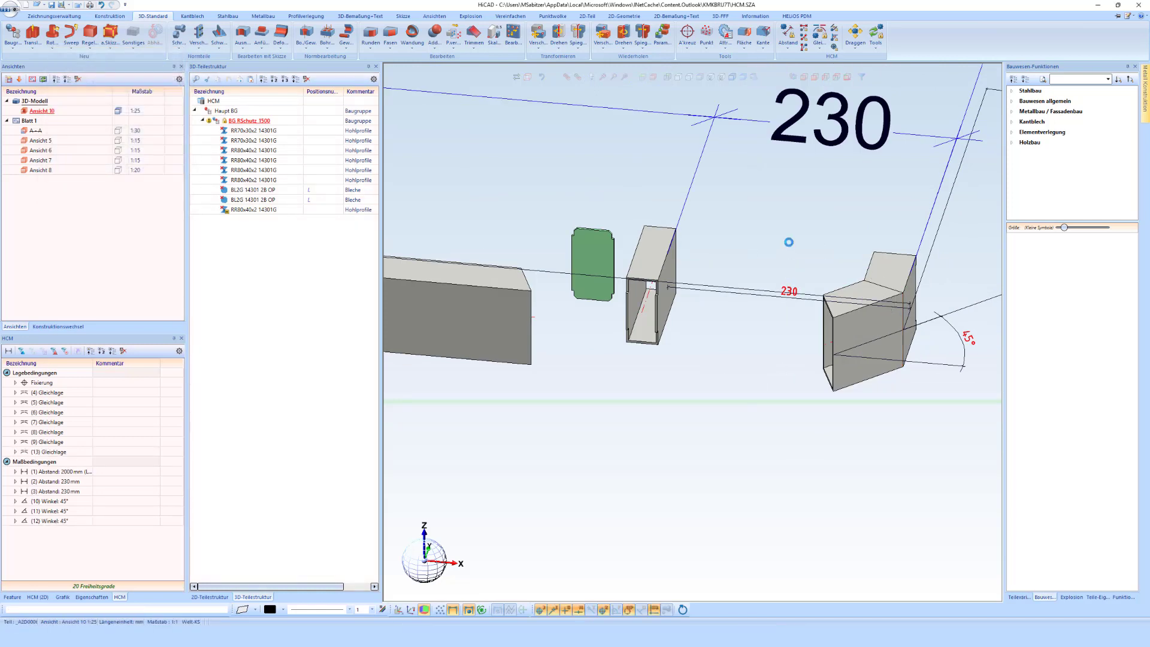
Recalculate the model from the part's feature log
{"action": "left_click", "coordinate": [12, 597]}
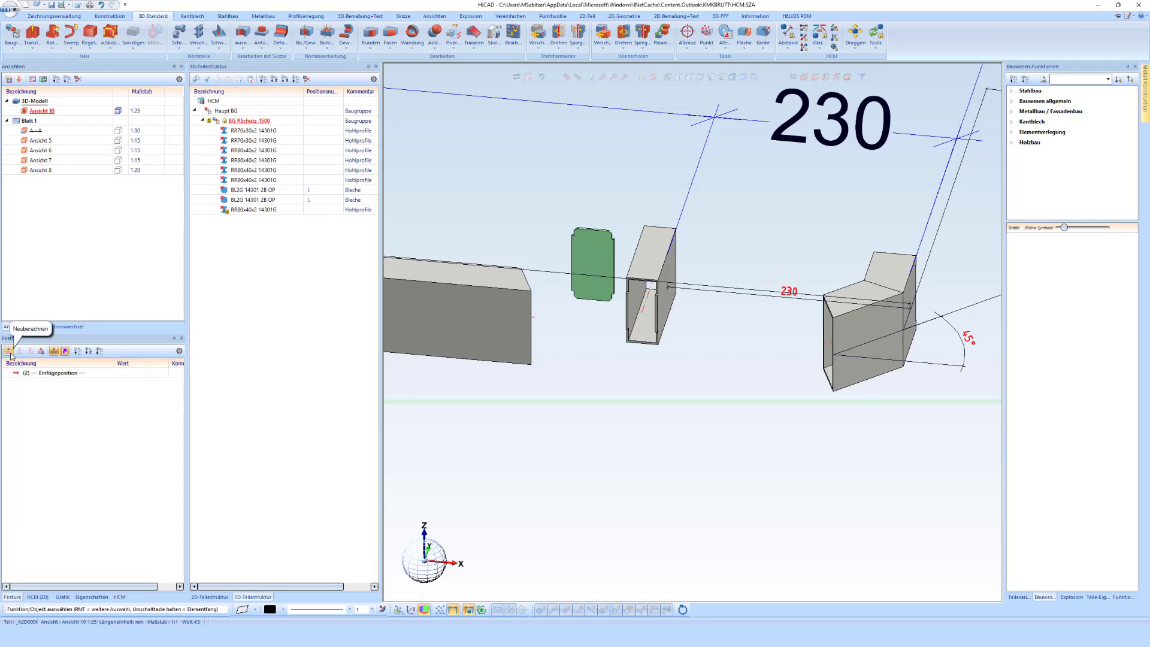
{"action": "left_click", "coordinate": [9, 351]}
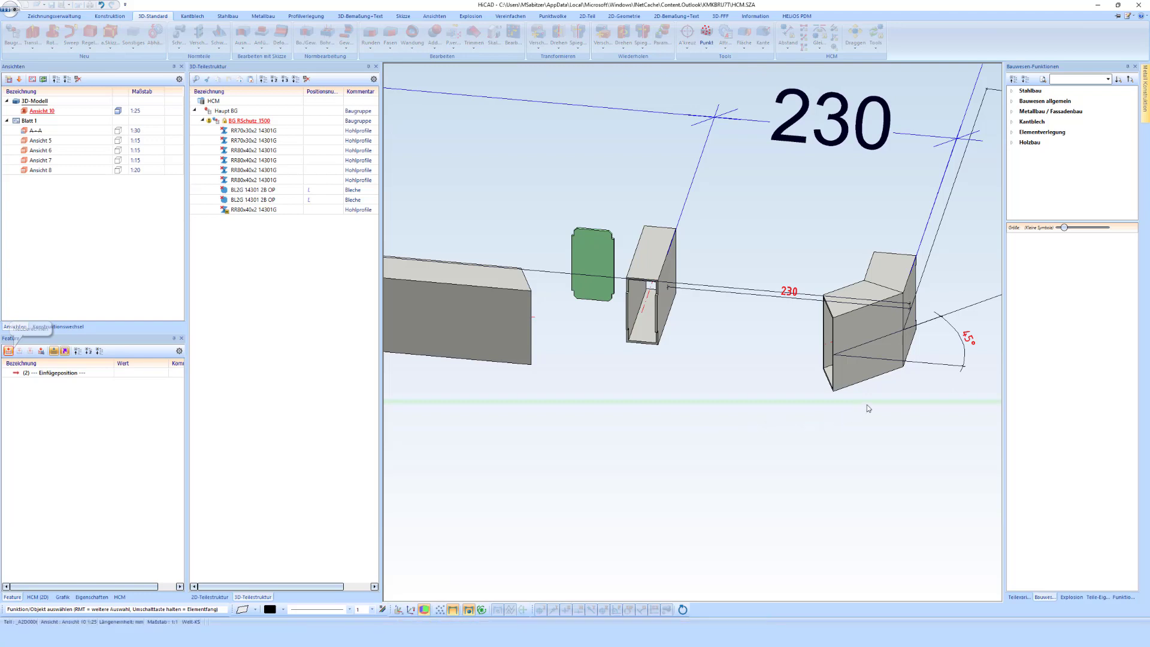
{"action": "scroll", "coordinate": [885, 335], "scroll_direction": "down", "scroll_amount": 2}
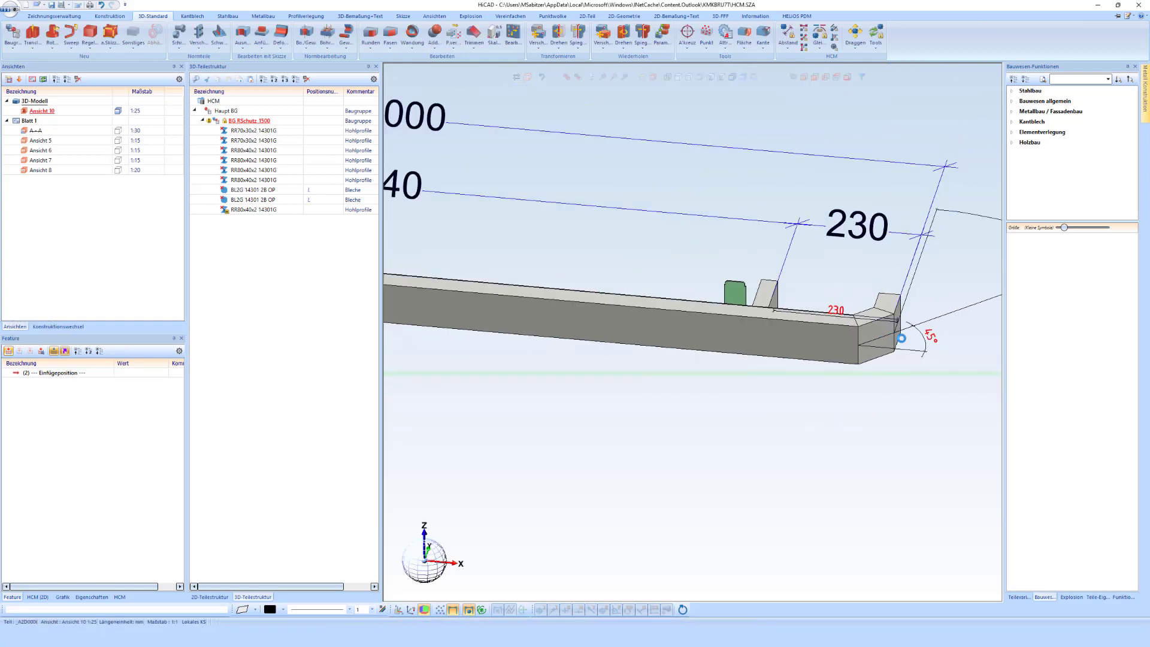
{"action": "scroll", "coordinate": [884, 335], "scroll_direction": "down", "scroll_amount": 2}
{"action": "scroll", "coordinate": [885, 335], "scroll_direction": "down", "scroll_amount": 1}
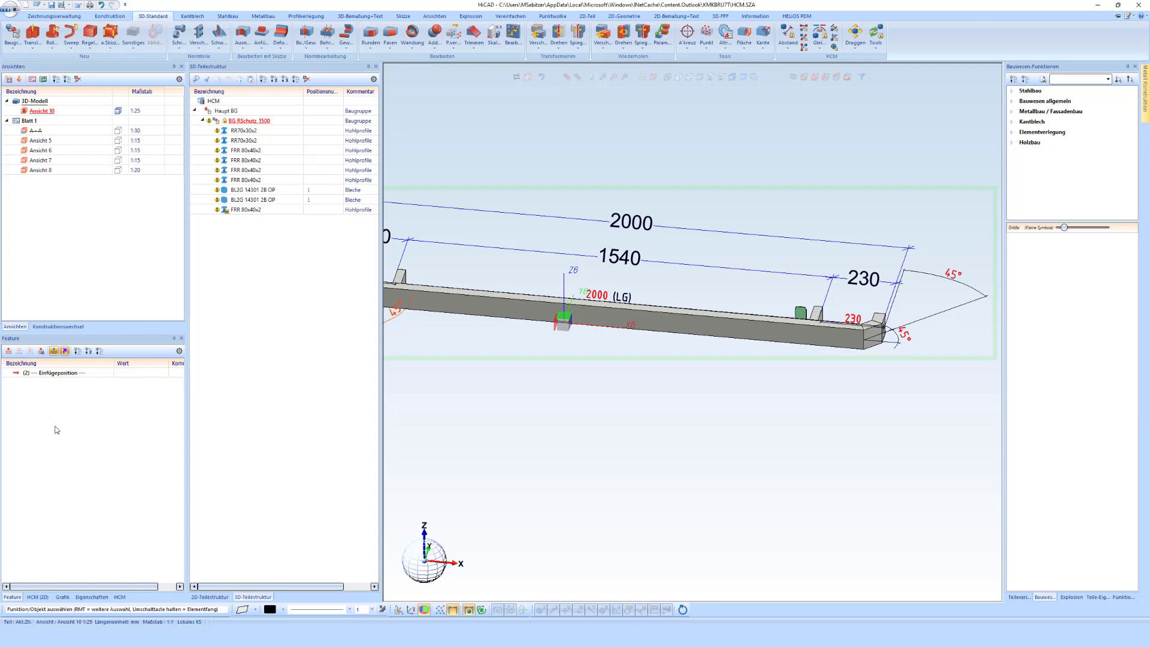
Change the part variable LG from 2000 to 2500 and inspect the lengthened guard
{"action": "right_click", "coordinate": [55, 430]}
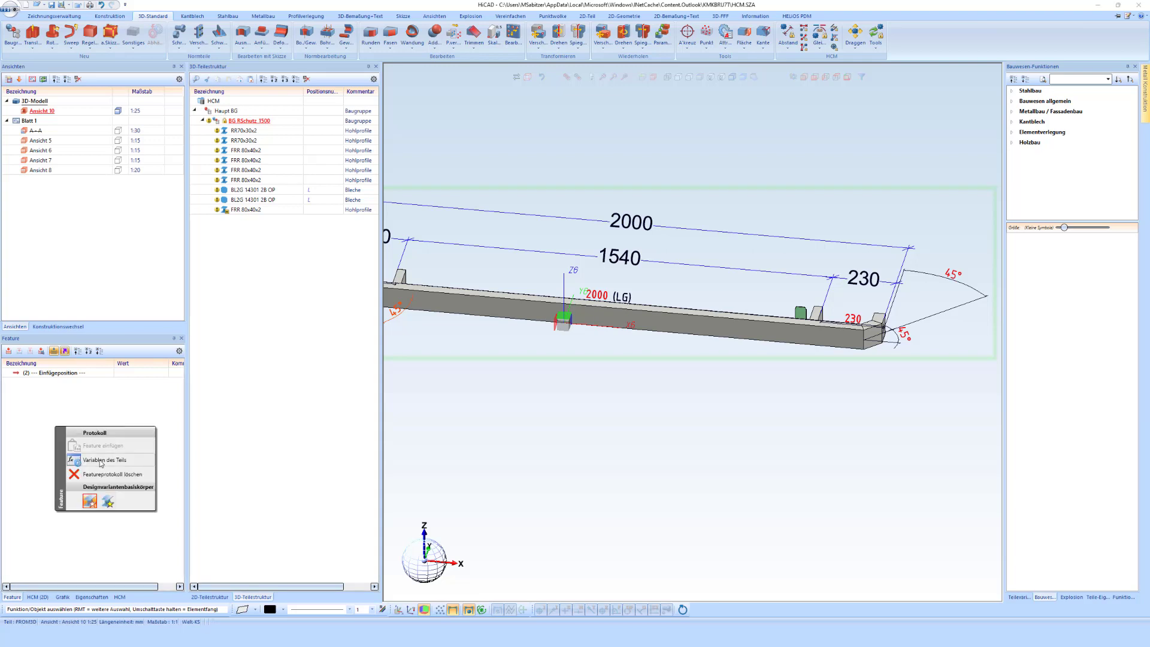
{"action": "left_click", "coordinate": [101, 463]}
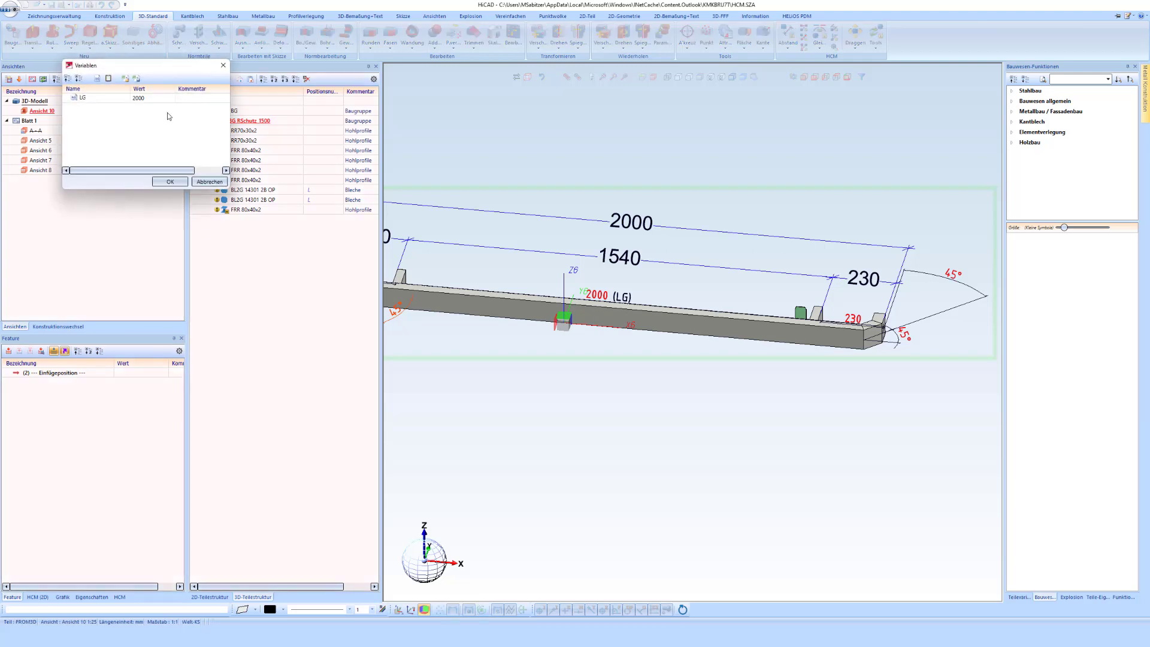
{"action": "double_click", "coordinate": [150, 100]}
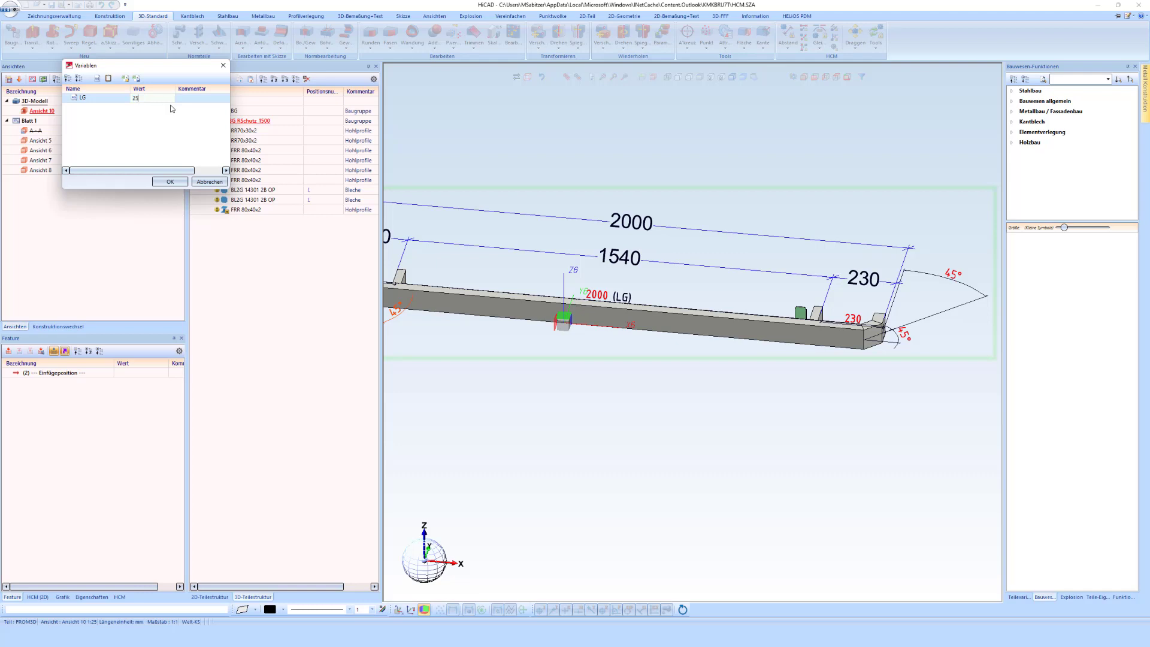
{"action": "type", "text": "500"}
{"action": "left_click", "coordinate": [170, 181]}
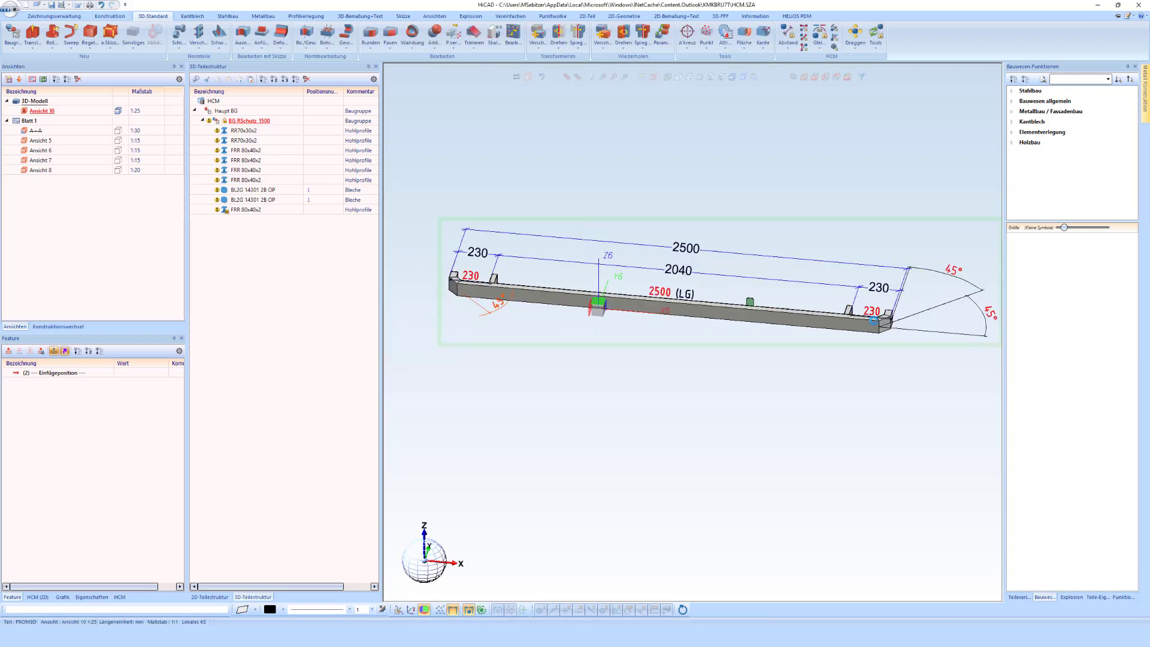
{"action": "scroll", "coordinate": [862, 317], "scroll_direction": "up", "scroll_amount": 3}
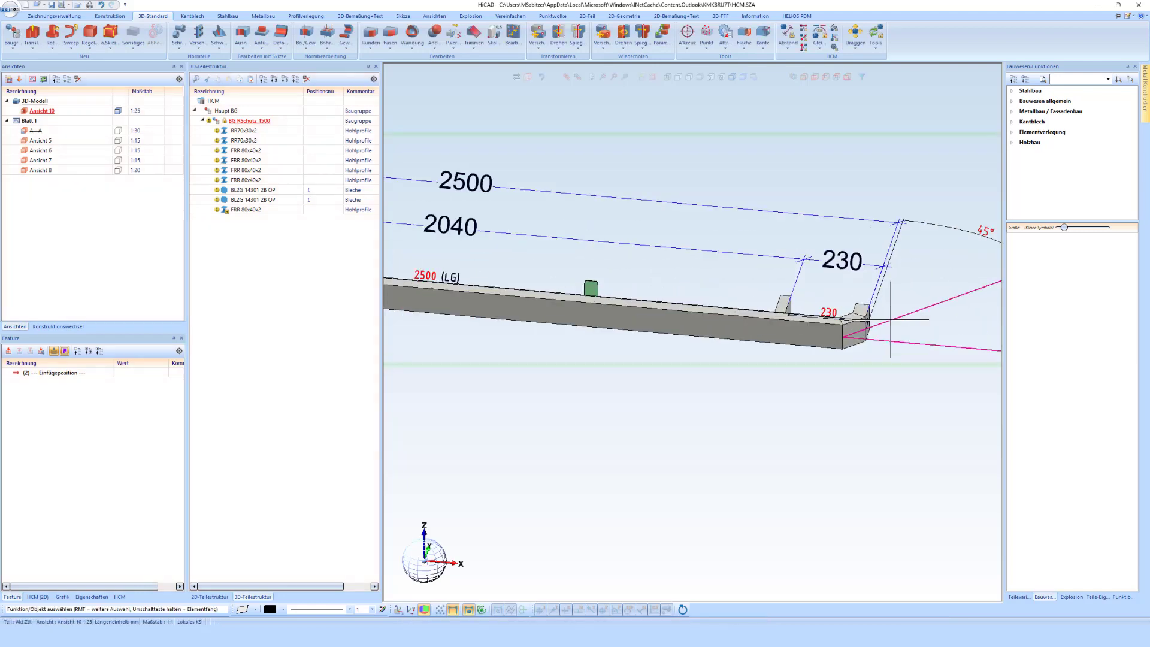
{"action": "scroll", "coordinate": [862, 317], "scroll_direction": "down", "scroll_amount": 3}
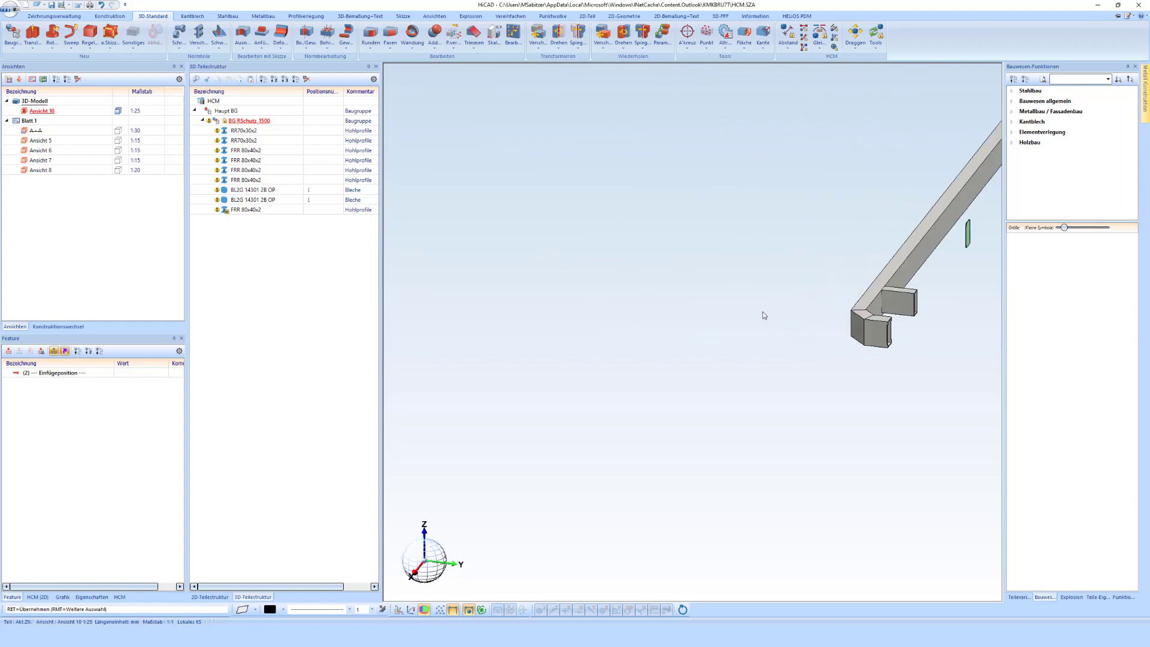
{"action": "middle_click_drag", "start_coordinate": [764, 311], "coordinate": [656, 305]}
{"action": "scroll", "coordinate": [863, 288], "scroll_direction": "up", "scroll_amount": 3}
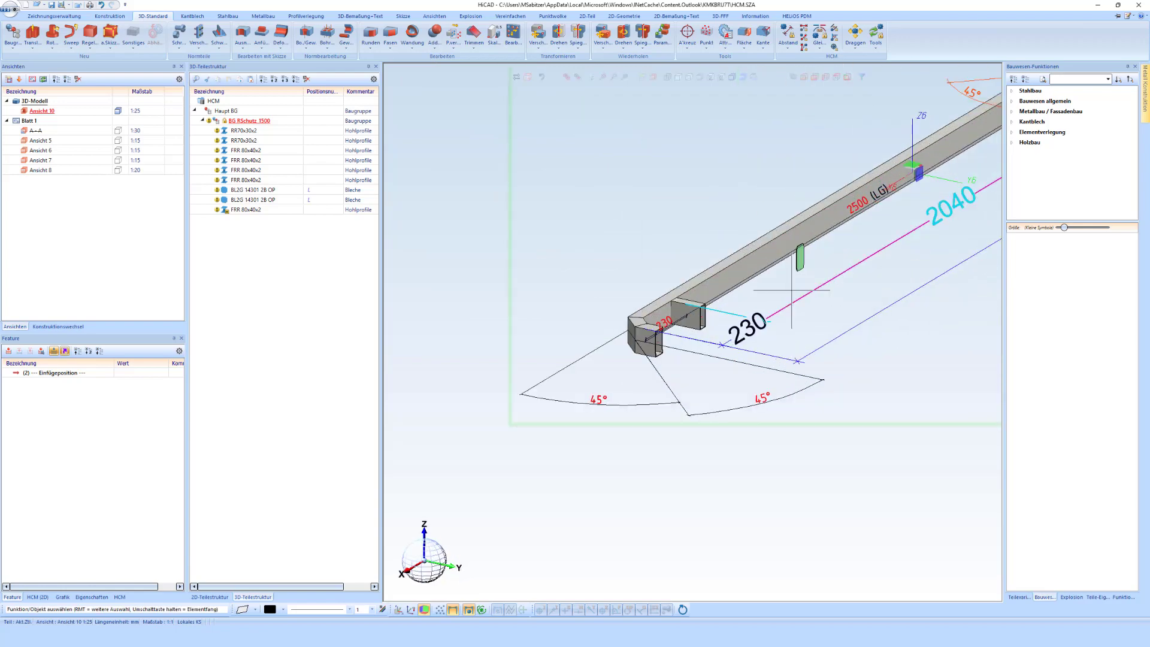
{"action": "scroll", "coordinate": [863, 288], "scroll_direction": "up", "scroll_amount": 3}
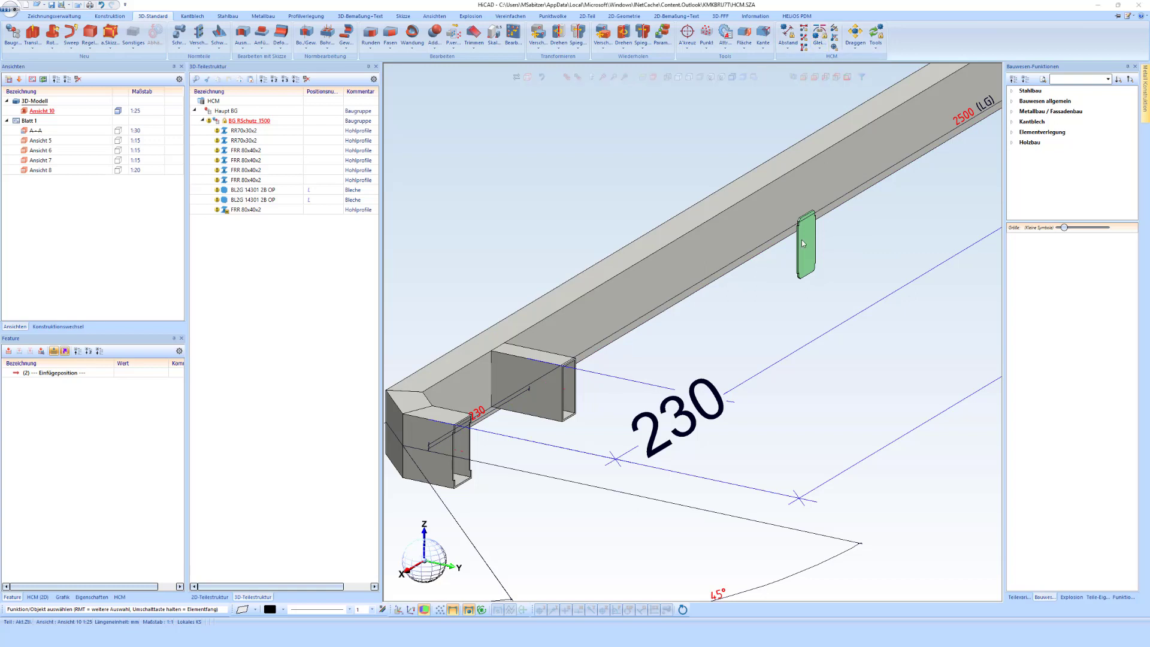
Pick a face for the coincidence constraint, then clear the selection to start over
{"action": "scroll", "coordinate": [839, 254], "scroll_direction": "up", "scroll_amount": 1}
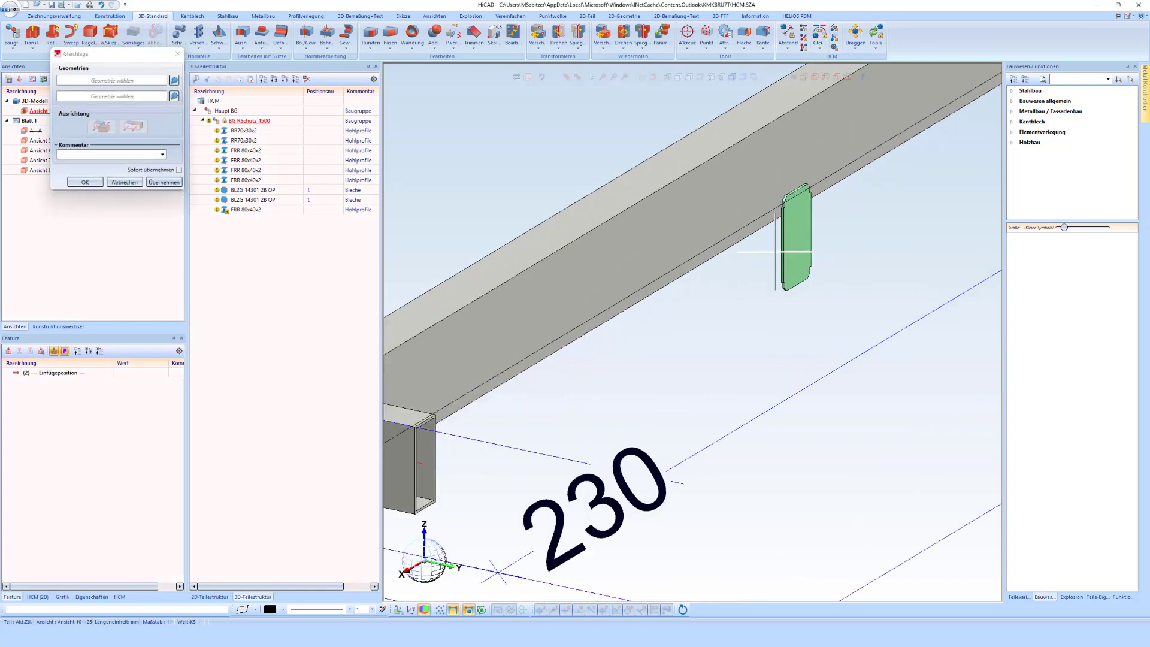
{"action": "scroll", "coordinate": [821, 255], "scroll_direction": "up", "scroll_amount": 2}
{"action": "scroll", "coordinate": [803, 256], "scroll_direction": "up", "scroll_amount": 2}
{"action": "scroll", "coordinate": [796, 256], "scroll_direction": "up", "scroll_amount": 2}
{"action": "scroll", "coordinate": [796, 257], "scroll_direction": "up", "scroll_amount": 1}
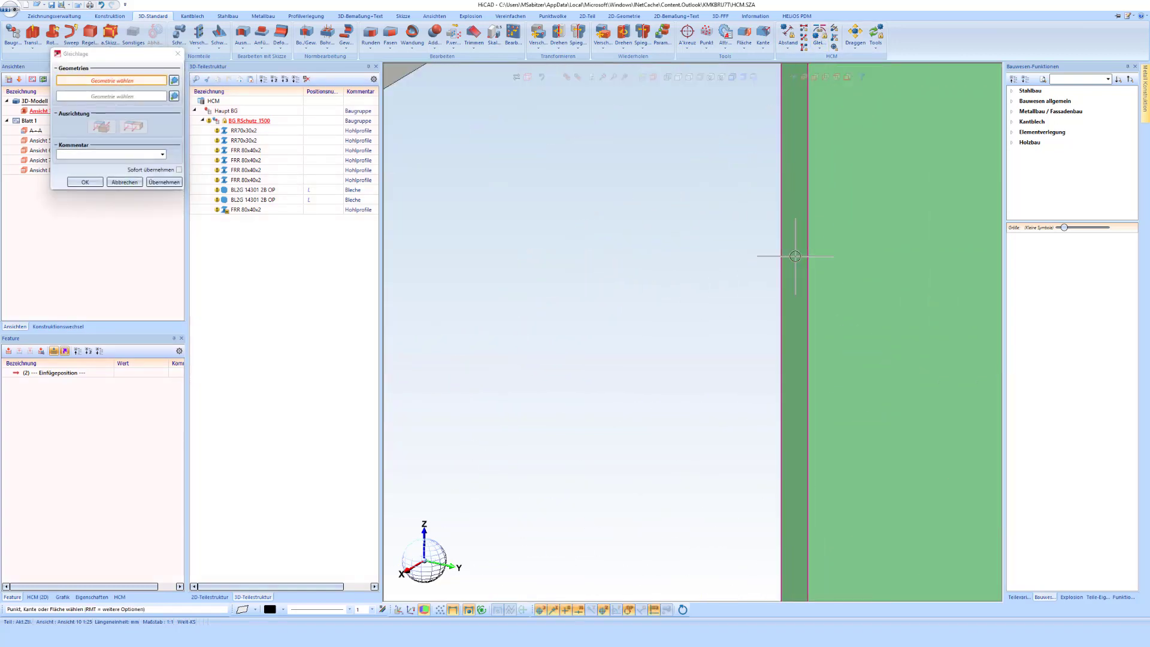
{"action": "scroll", "coordinate": [898, 291], "scroll_direction": "down", "scroll_amount": 2}
{"action": "scroll", "coordinate": [847, 275], "scroll_direction": "down", "scroll_amount": 2}
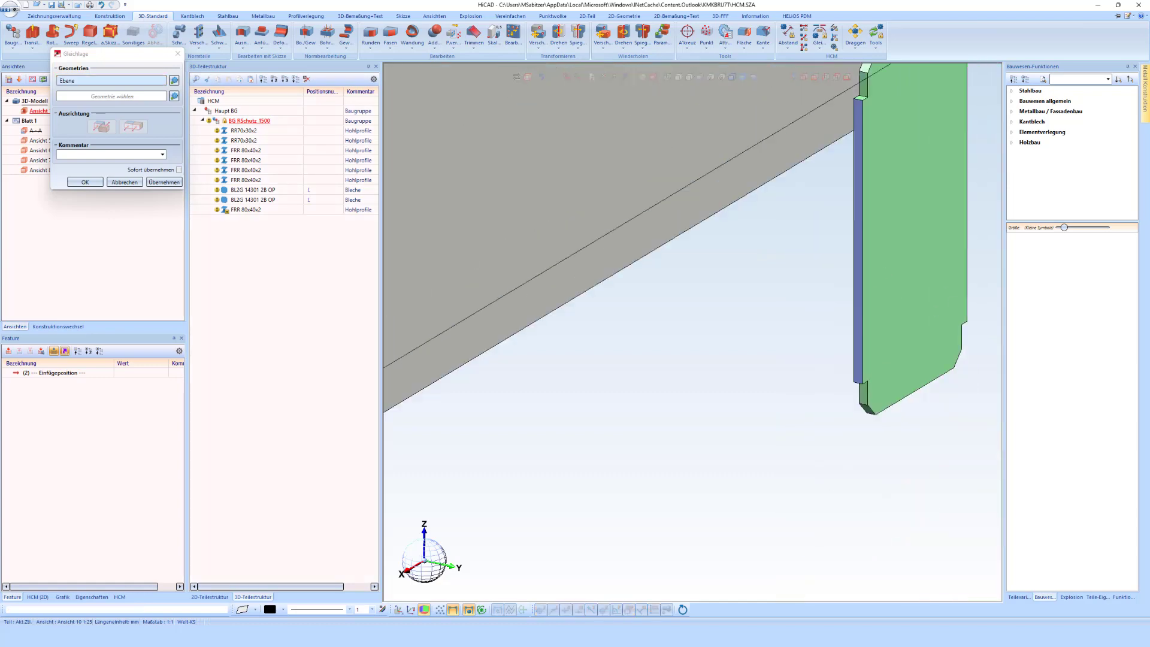
{"action": "scroll", "coordinate": [899, 263], "scroll_direction": "down", "scroll_amount": 2}
{"action": "scroll", "coordinate": [913, 259], "scroll_direction": "down", "scroll_amount": 2}
{"action": "scroll", "coordinate": [913, 259], "scroll_direction": "down", "scroll_amount": 2}
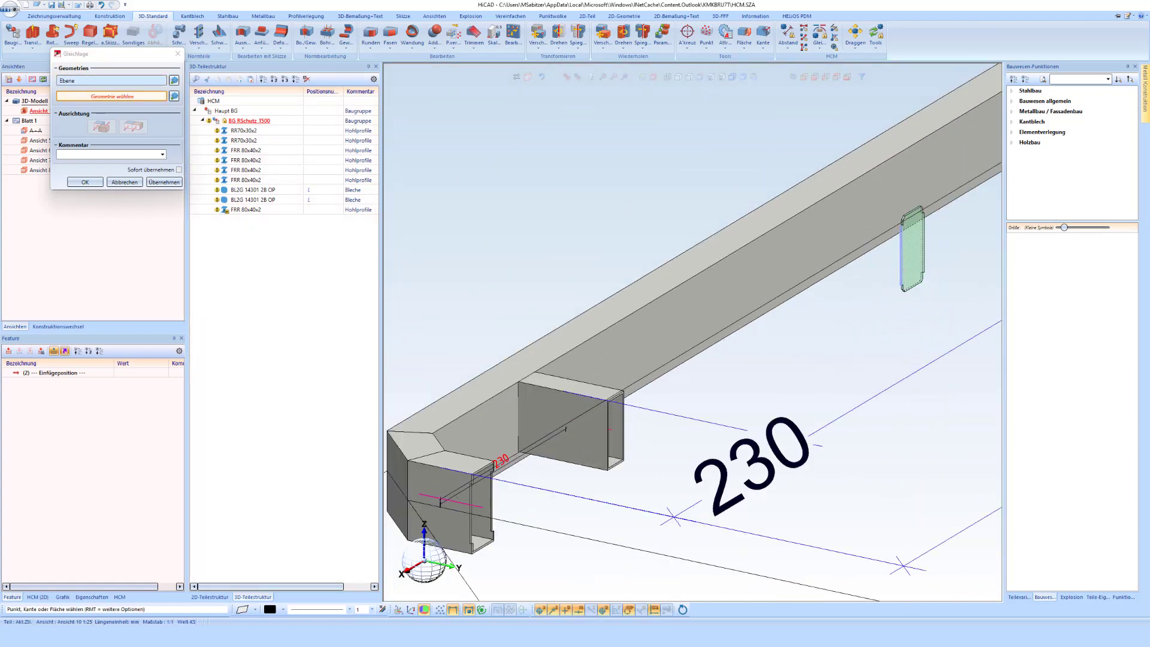
{"action": "scroll", "coordinate": [449, 497], "scroll_direction": "up", "scroll_amount": 2}
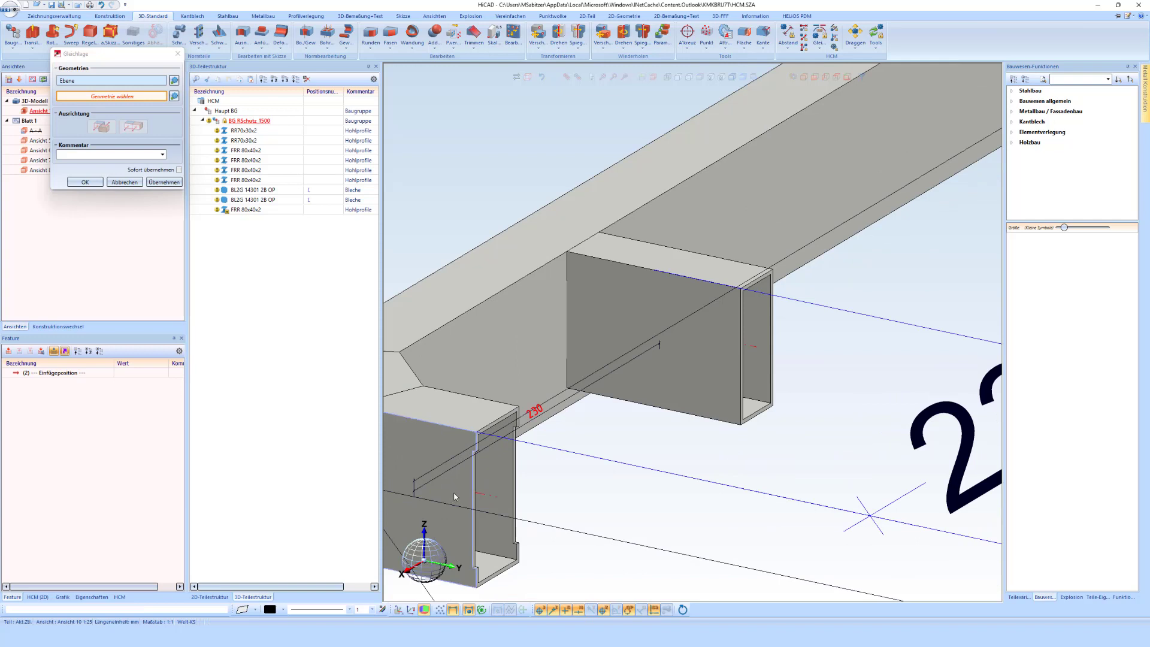
{"action": "left_click", "coordinate": [454, 496]}
{"action": "scroll", "coordinate": [479, 479], "scroll_direction": "up", "scroll_amount": 2}
{"action": "scroll", "coordinate": [538, 444], "scroll_direction": "up", "scroll_amount": 2}
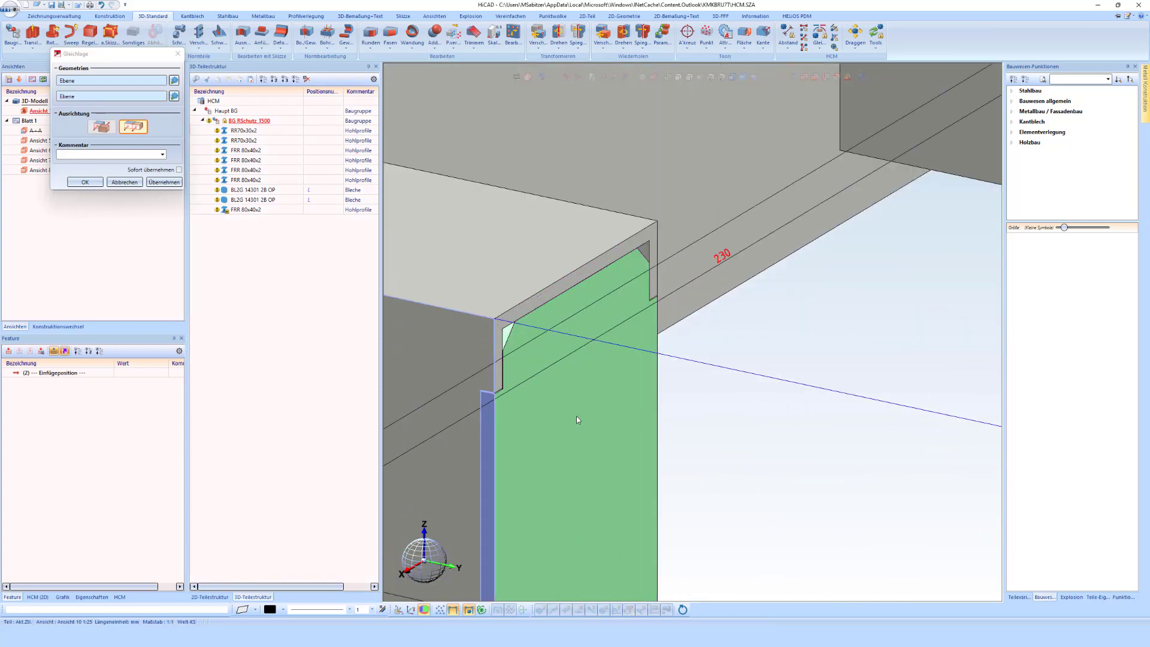
{"action": "key", "text": "Return"}
Make the green plate face coincident with the square tube's end face, then close the dialog
{"action": "left_click", "coordinate": [531, 338]}
{"action": "scroll", "coordinate": [530, 336], "scroll_direction": "up", "scroll_amount": 2}
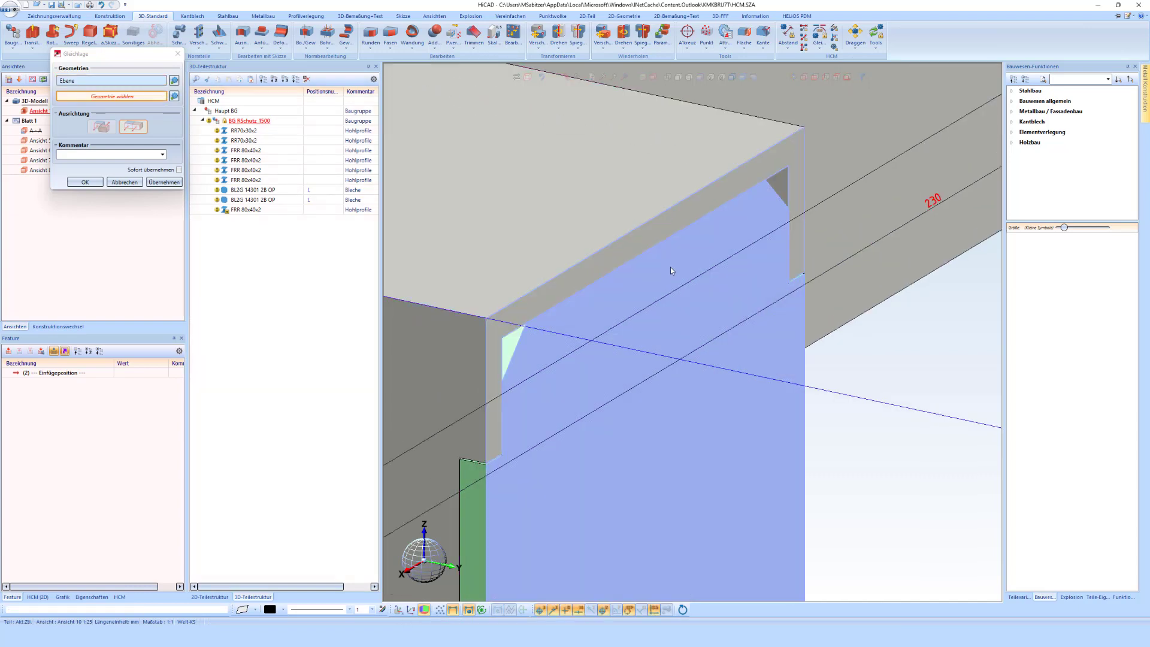
{"action": "left_click", "coordinate": [671, 267]}
{"action": "key", "text": "Return"}
{"action": "scroll", "coordinate": [669, 229], "scroll_direction": "down", "scroll_amount": 1}
{"action": "scroll", "coordinate": [668, 229], "scroll_direction": "down", "scroll_amount": 1}
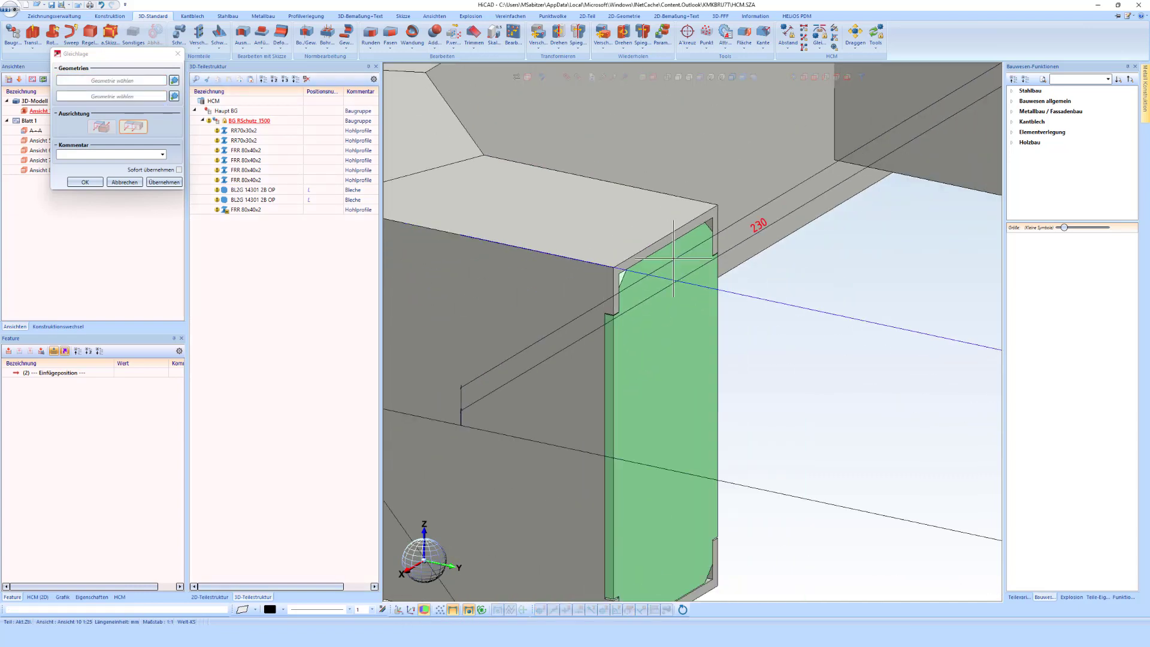
{"action": "scroll", "coordinate": [539, 359], "scroll_direction": "down", "scroll_amount": 1}
{"action": "scroll", "coordinate": [526, 385], "scroll_direction": "down", "scroll_amount": 1}
{"action": "scroll", "coordinate": [525, 382], "scroll_direction": "down", "scroll_amount": 1}
{"action": "scroll", "coordinate": [526, 383], "scroll_direction": "down", "scroll_amount": 1}
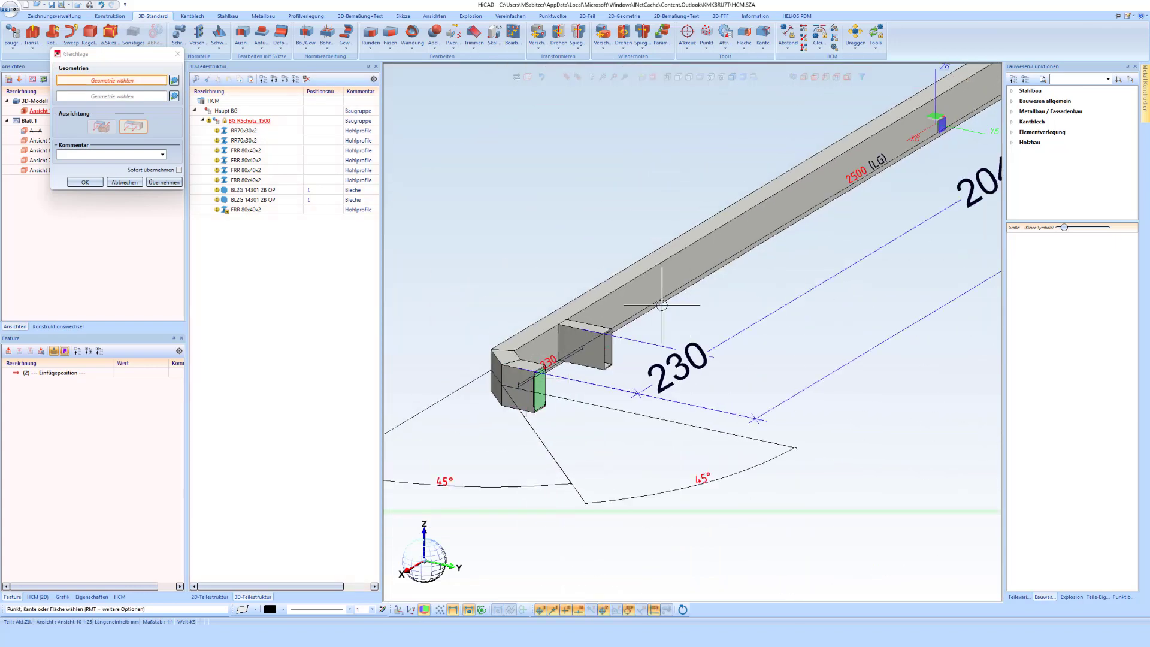
{"action": "scroll", "coordinate": [539, 372], "scroll_direction": "down", "scroll_amount": 1}
{"action": "scroll", "coordinate": [660, 316], "scroll_direction": "up", "scroll_amount": 1}
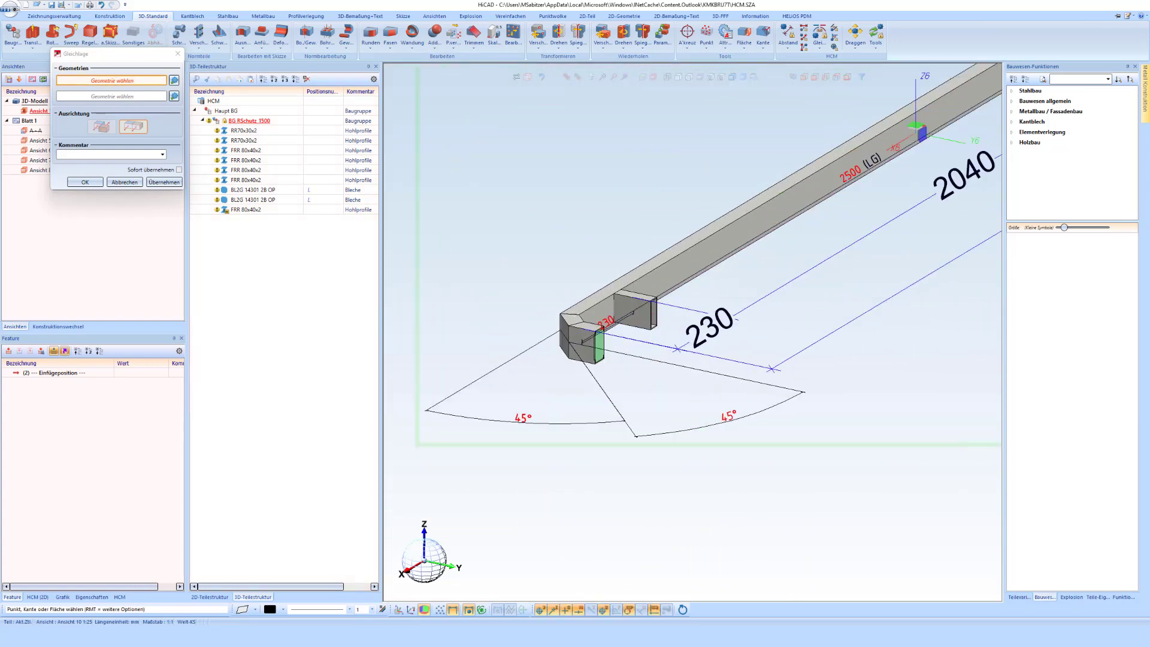
{"action": "scroll", "coordinate": [650, 332], "scroll_direction": "up", "scroll_amount": 1}
{"action": "scroll", "coordinate": [642, 343], "scroll_direction": "up", "scroll_amount": 1}
{"action": "scroll", "coordinate": [637, 351], "scroll_direction": "up", "scroll_amount": 1}
{"action": "scroll", "coordinate": [637, 352], "scroll_direction": "up", "scroll_amount": 3}
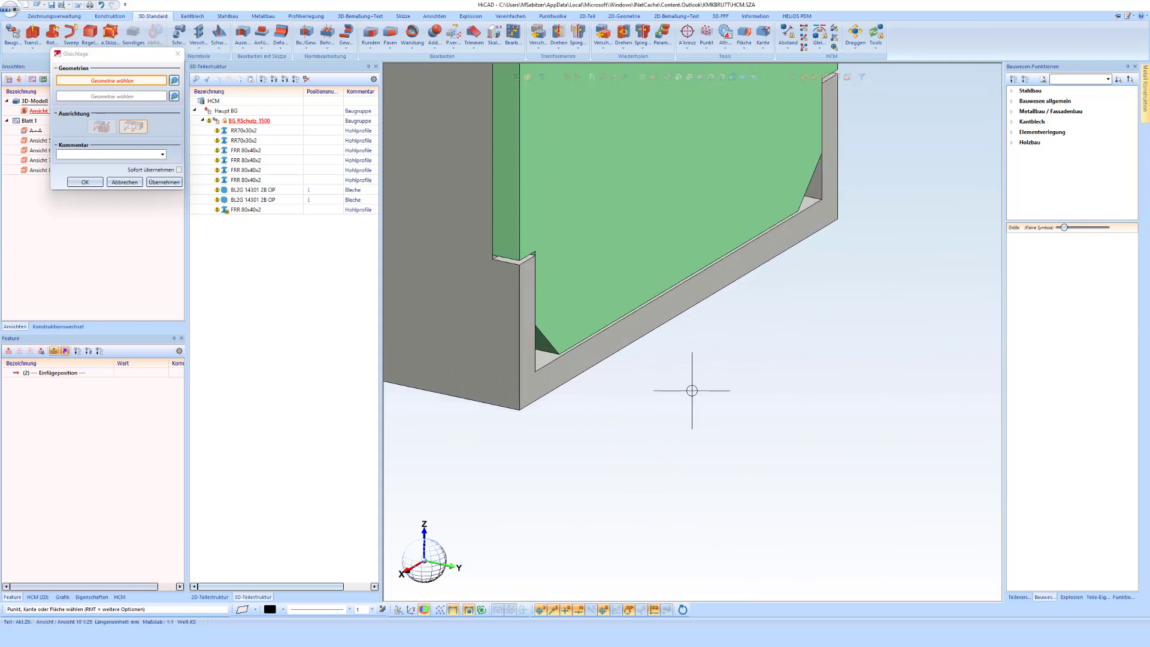
{"action": "key", "text": "Escape"}
Add a 0.2 Abstand constraint between the green plate face and the opposite tube face
{"action": "left_click", "coordinate": [796, 40]}
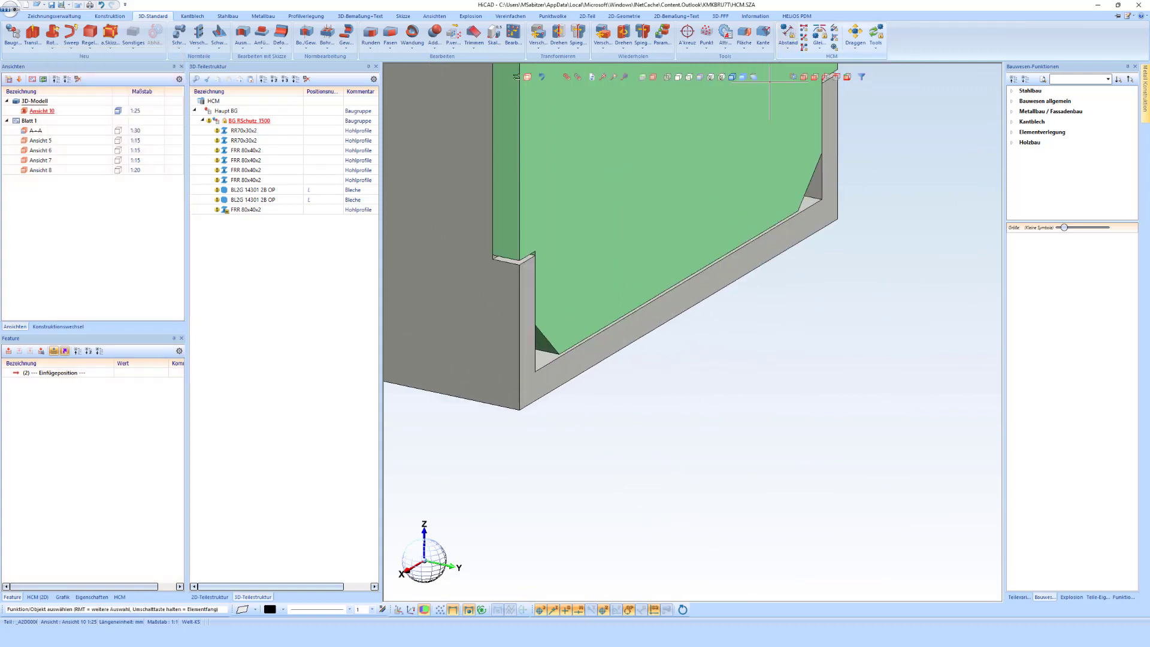
{"action": "scroll", "coordinate": [582, 334], "scroll_direction": "up", "scroll_amount": 3}
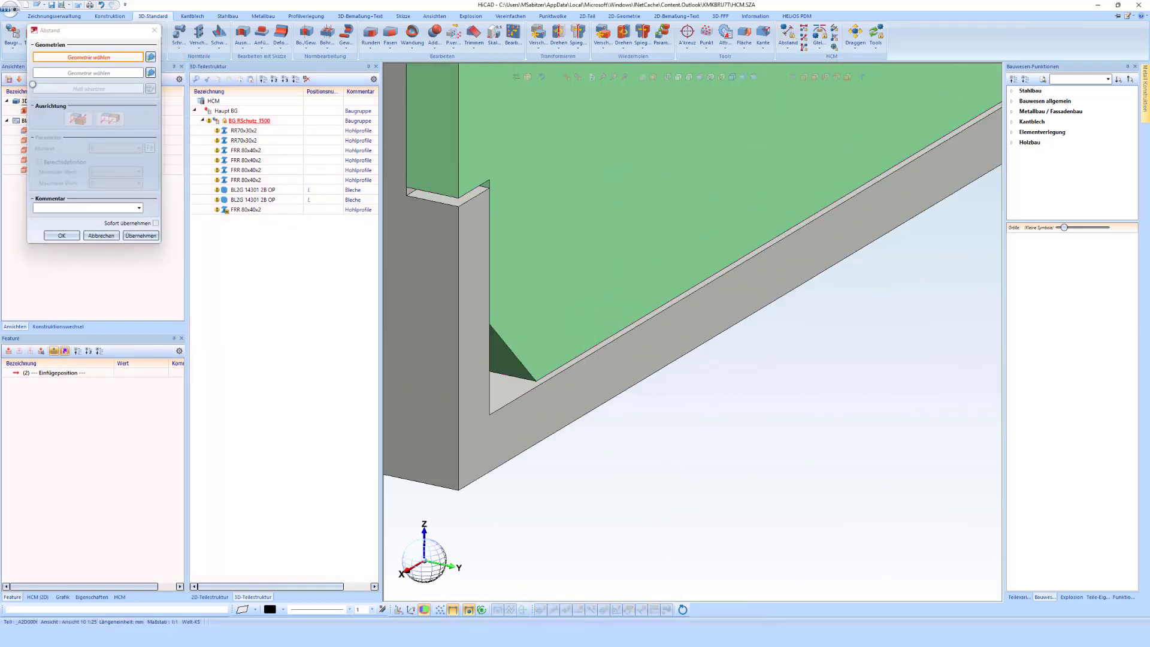
{"action": "left_click", "coordinate": [511, 389]}
{"action": "left_click", "coordinate": [772, 239]}
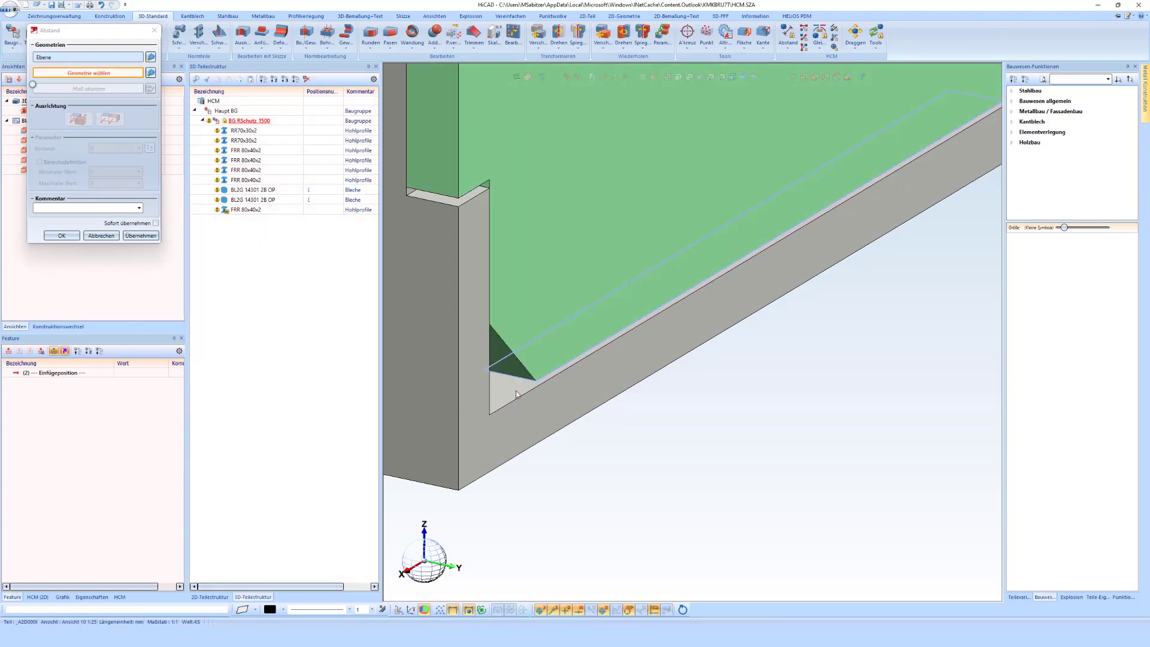
{"action": "left_click", "coordinate": [67, 236]}
{"action": "scroll", "coordinate": [727, 429], "scroll_direction": "down", "scroll_amount": 2}
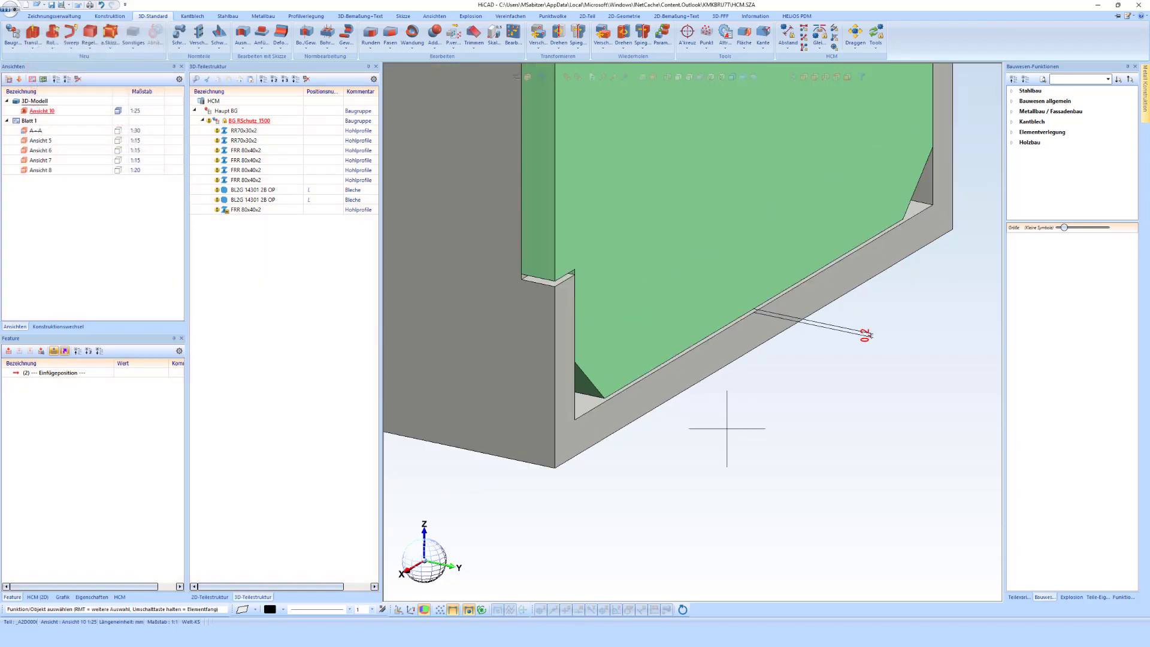
{"action": "scroll", "coordinate": [713, 429], "scroll_direction": "down", "scroll_amount": 2}
{"action": "scroll", "coordinate": [673, 434], "scroll_direction": "down", "scroll_amount": 2}
{"action": "scroll", "coordinate": [647, 420], "scroll_direction": "down", "scroll_amount": 2}
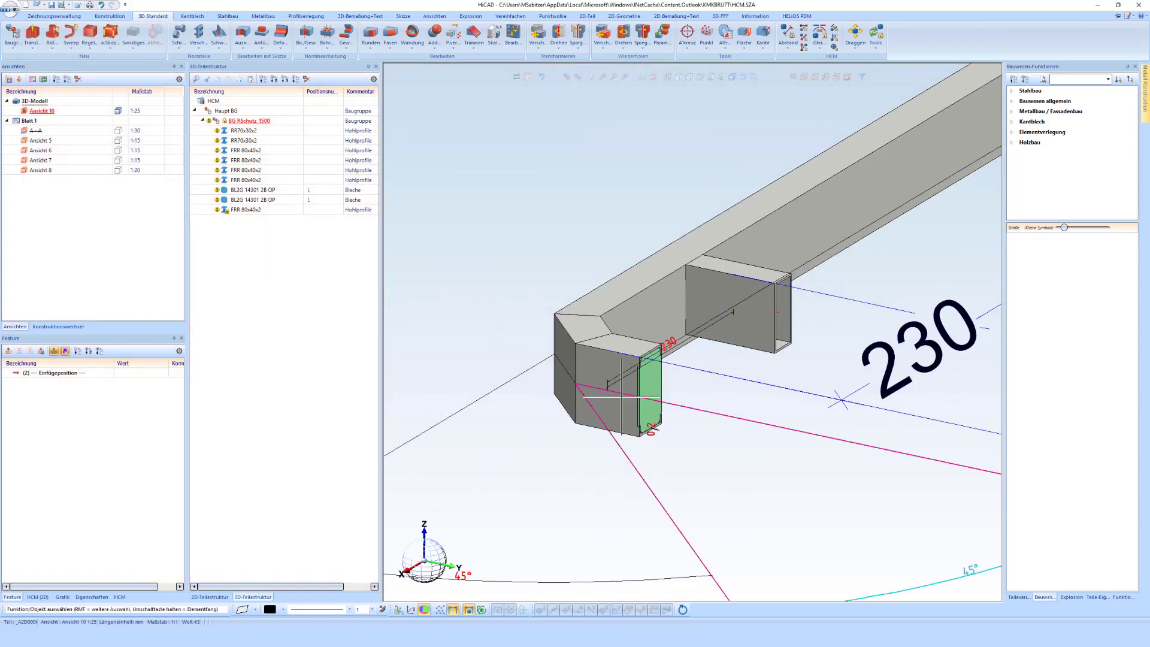
{"action": "middle_click_drag", "start_coordinate": [621, 395], "coordinate": [777, 409]}
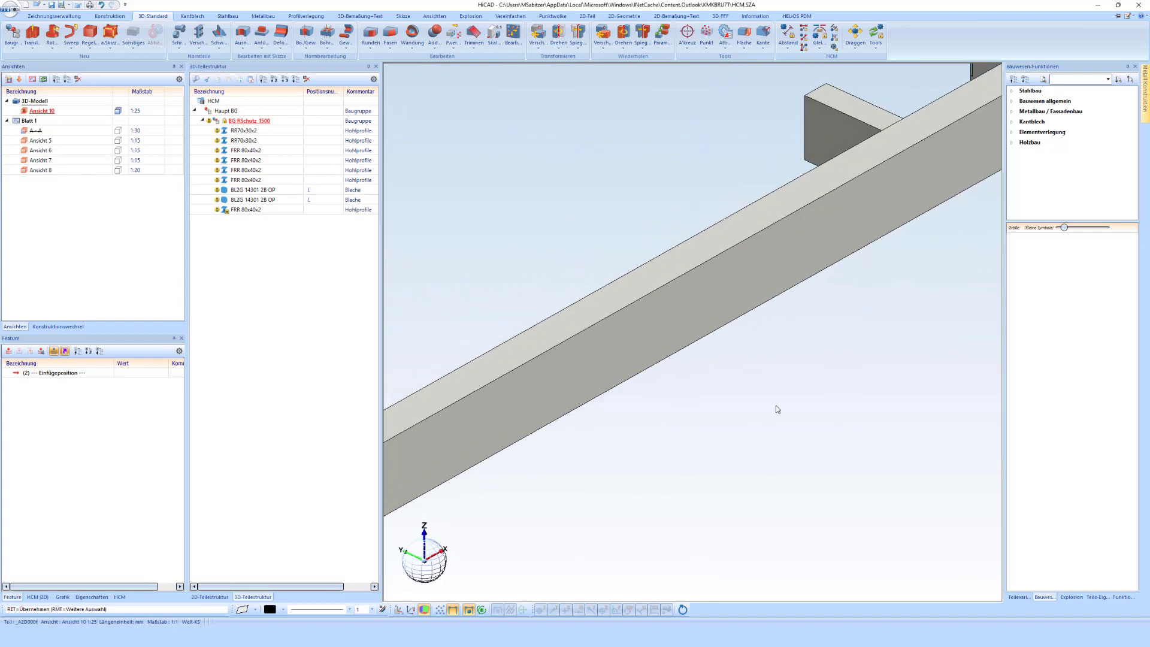
{"action": "scroll", "coordinate": [777, 410], "scroll_direction": "down", "scroll_amount": 2}
{"action": "scroll", "coordinate": [745, 407], "scroll_direction": "down", "scroll_amount": 2}
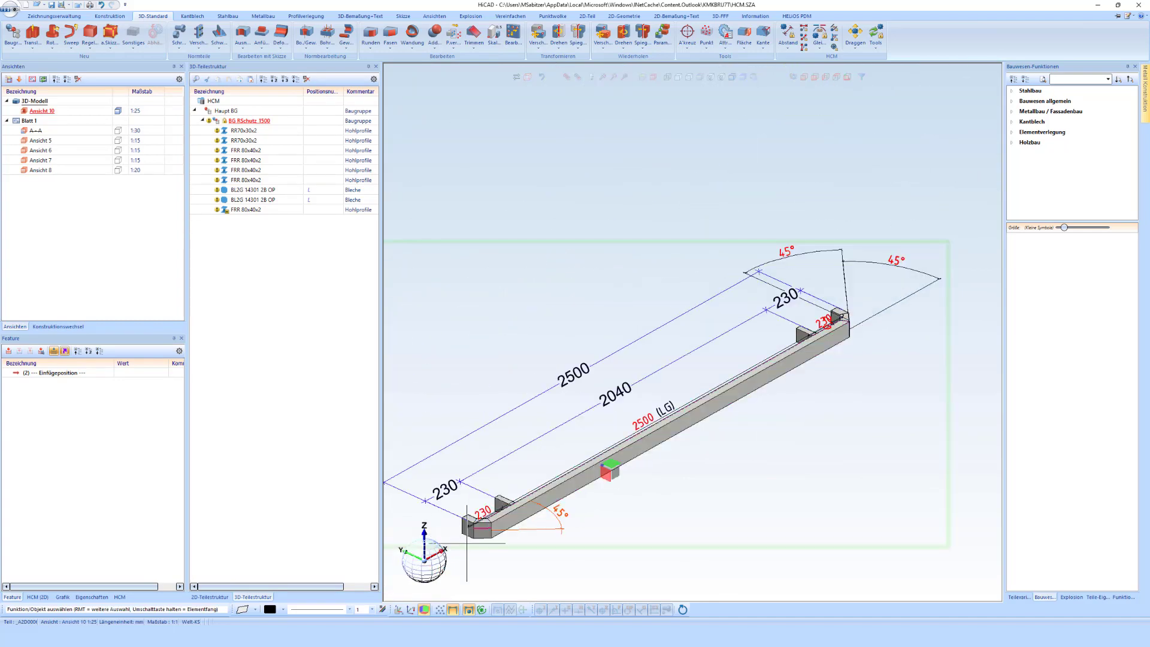
{"action": "scroll", "coordinate": [467, 543], "scroll_direction": "up", "scroll_amount": 2}
{"action": "scroll", "coordinate": [539, 497], "scroll_direction": "up", "scroll_amount": 2}
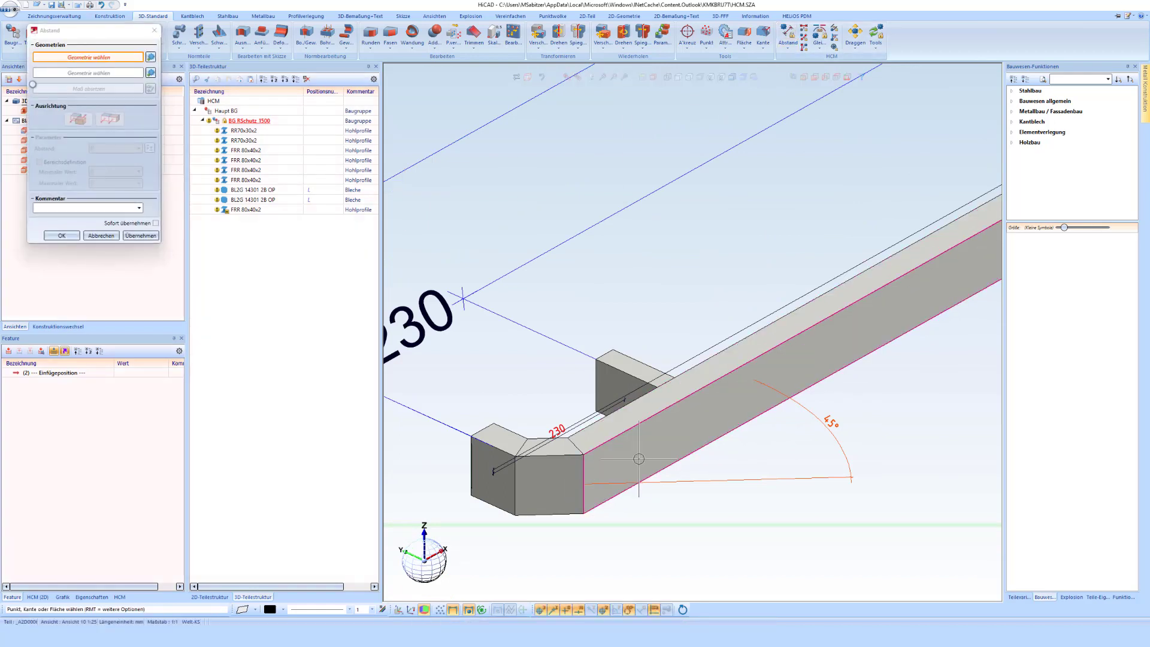
{"action": "left_click", "coordinate": [487, 468]}
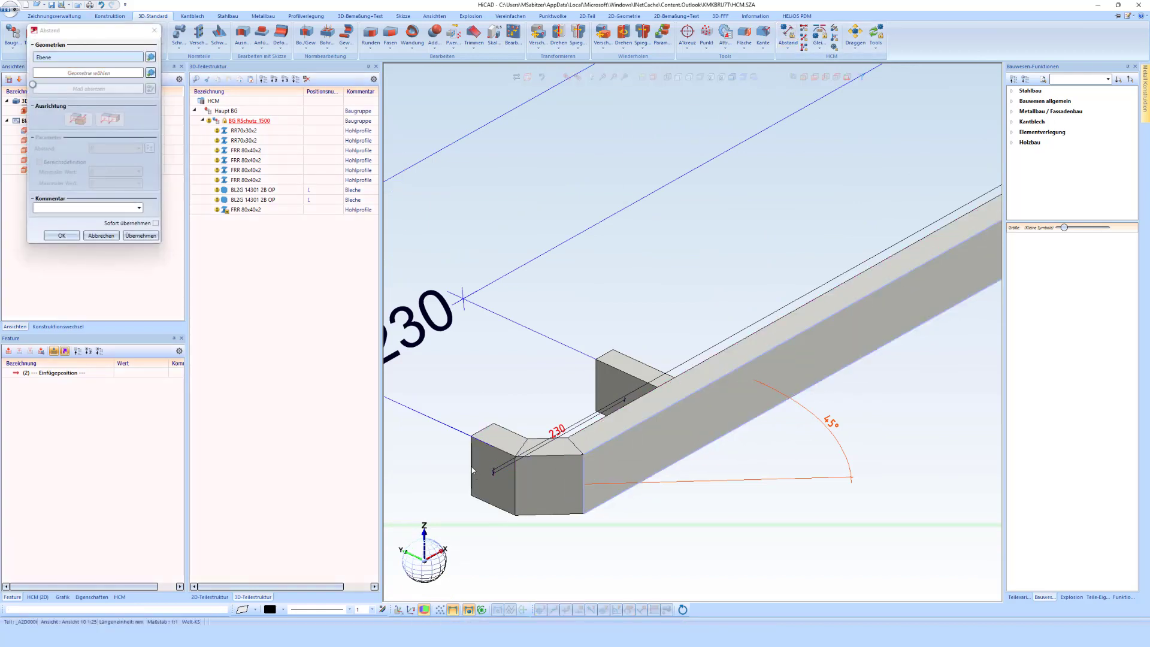
{"action": "scroll", "coordinate": [480, 452], "scroll_direction": "up", "scroll_amount": 3}
{"action": "scroll", "coordinate": [481, 452], "scroll_direction": "up", "scroll_amount": 2}
{"action": "middle_click_drag", "start_coordinate": [504, 455], "coordinate": [431, 399]}
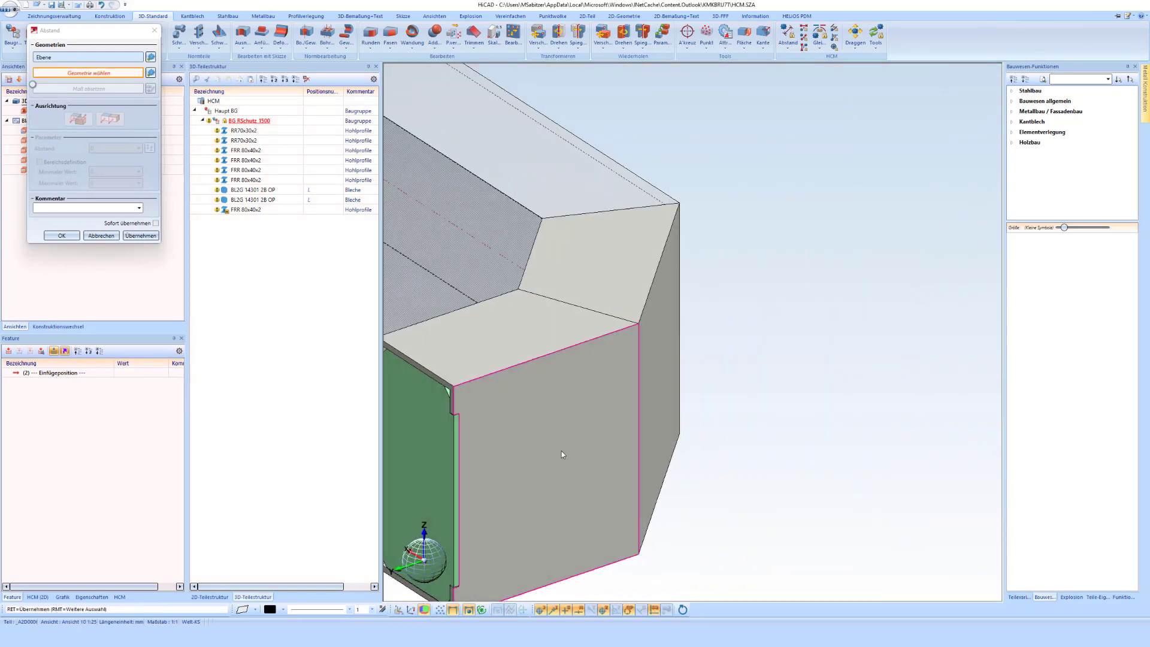
{"action": "scroll", "coordinate": [431, 399], "scroll_direction": "up", "scroll_amount": 2}
{"action": "scroll", "coordinate": [456, 371], "scroll_direction": "up", "scroll_amount": 1}
{"action": "scroll", "coordinate": [458, 365], "scroll_direction": "up", "scroll_amount": 1}
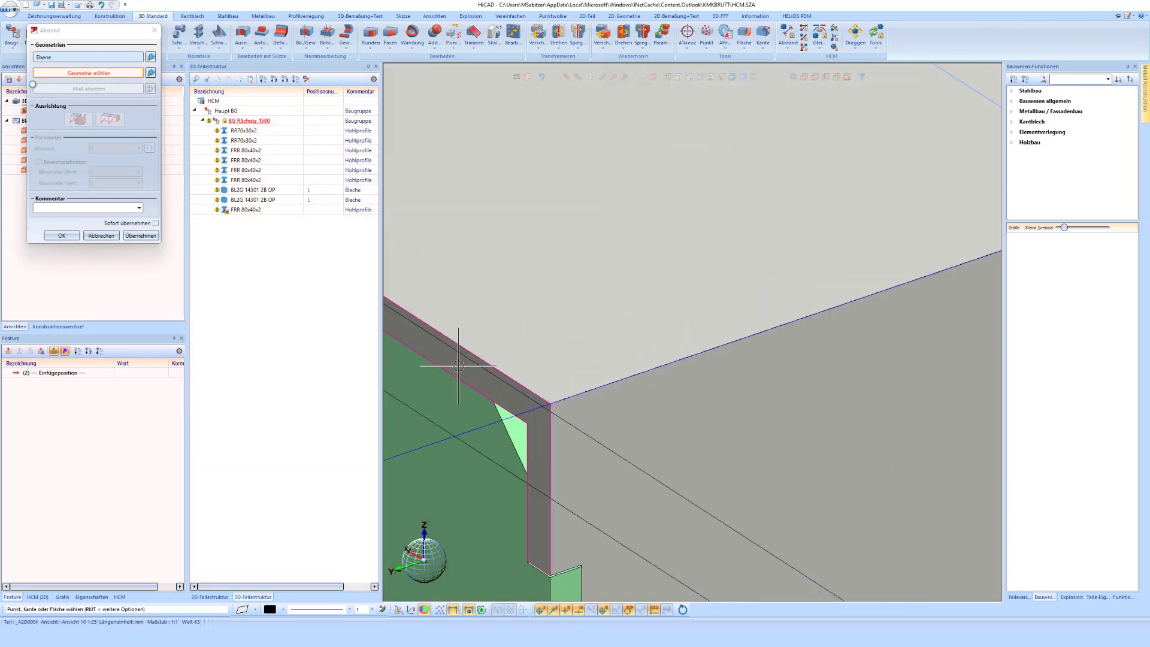
{"action": "left_click", "coordinate": [632, 348]}
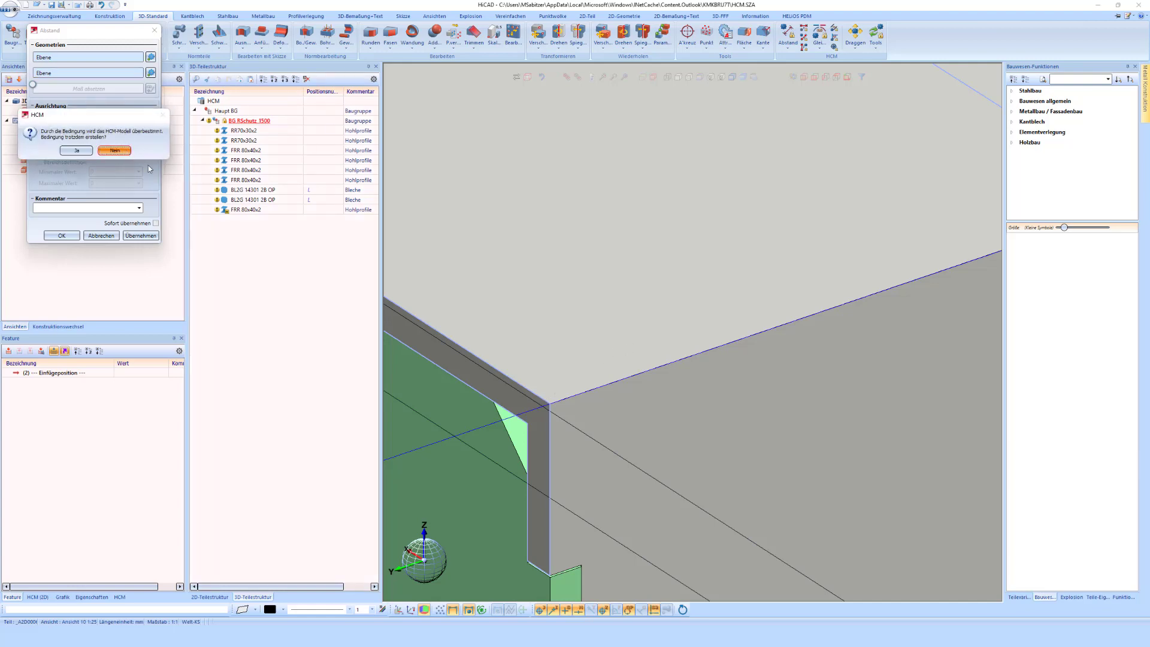
{"action": "key", "text": "Return"}
{"action": "left_click", "coordinate": [101, 236]}
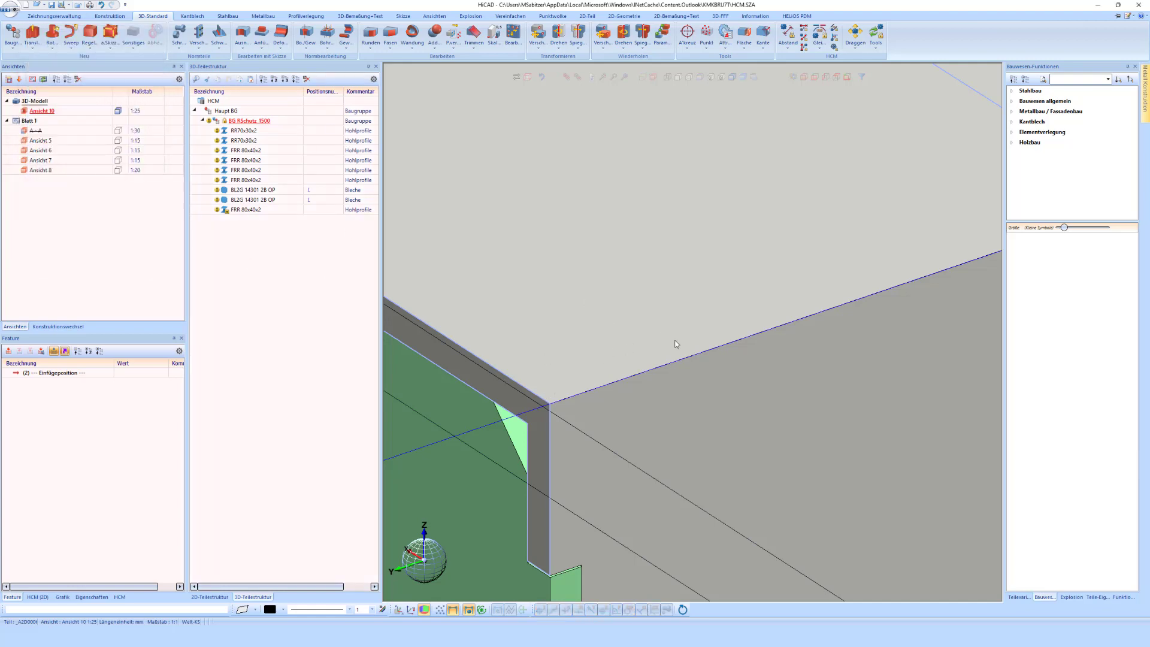
{"action": "scroll", "coordinate": [573, 371], "scroll_direction": "down", "scroll_amount": 1}
{"action": "scroll", "coordinate": [573, 371], "scroll_direction": "down", "scroll_amount": 1}
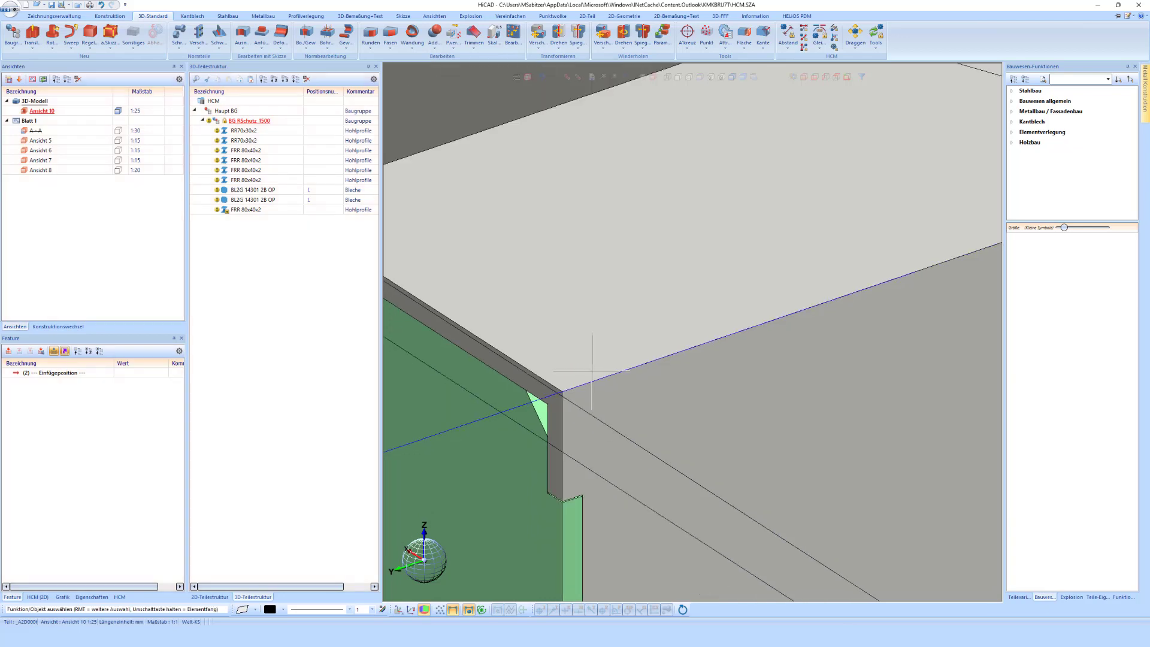
{"action": "scroll", "coordinate": [574, 371], "scroll_direction": "down", "scroll_amount": 2}
{"action": "scroll", "coordinate": [574, 371], "scroll_direction": "down", "scroll_amount": 2}
{"action": "scroll", "coordinate": [645, 349], "scroll_direction": "down", "scroll_amount": 2}
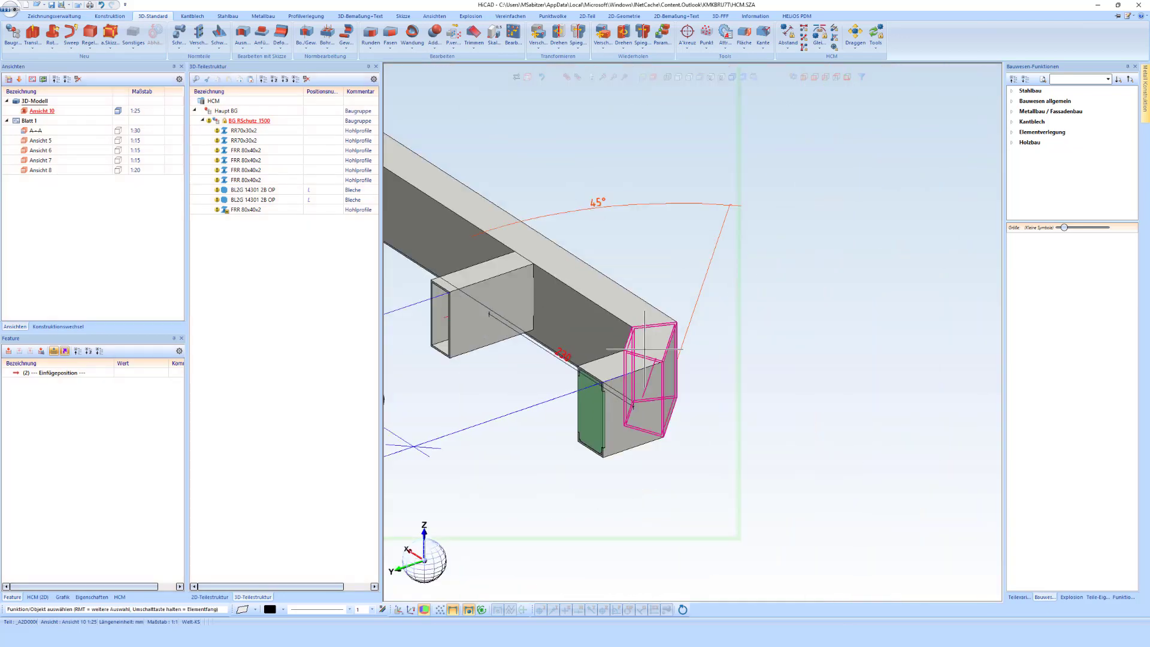
{"action": "mouse_move", "coordinate": [645, 349]}
{"action": "middle_mouse_down"}
{"action": "mouse_move", "coordinate": [666, 365]}
{"action": "mouse_move", "coordinate": [605, 364]}
{"action": "mouse_move", "coordinate": [545, 385]}
{"action": "middle_mouse_up"}
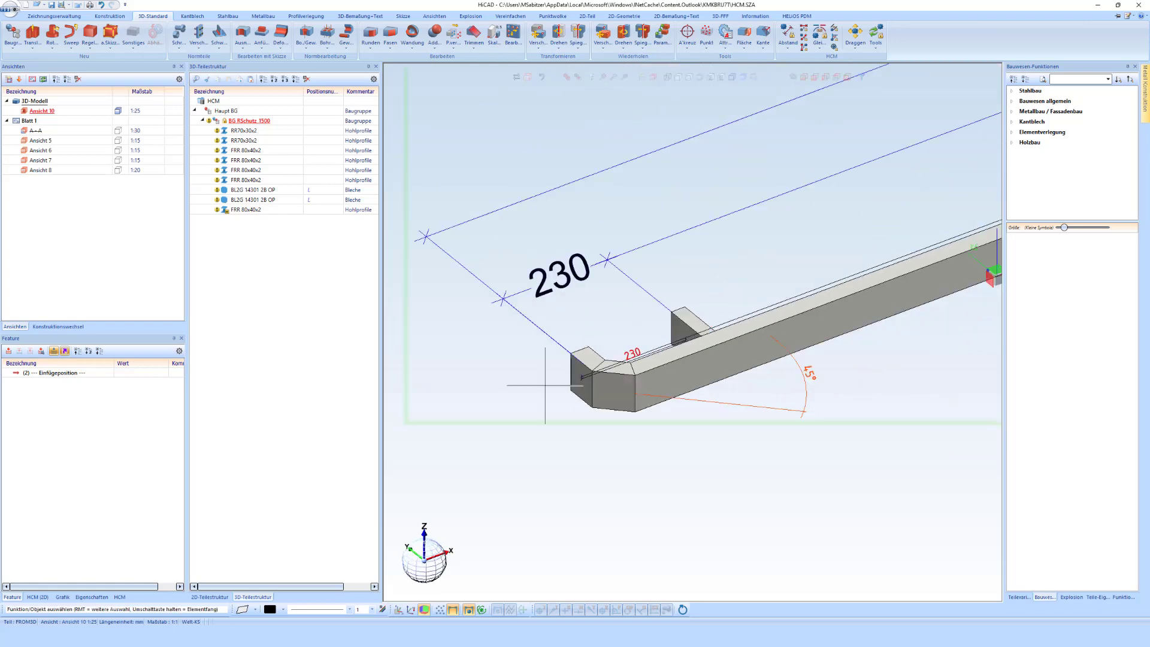
{"action": "scroll", "coordinate": [545, 385], "scroll_direction": "down", "scroll_amount": 1}
{"action": "scroll", "coordinate": [545, 385], "scroll_direction": "down", "scroll_amount": 1}
{"action": "scroll", "coordinate": [545, 385], "scroll_direction": "down", "scroll_amount": 1}
{"action": "scroll", "coordinate": [545, 385], "scroll_direction": "down", "scroll_amount": 1}
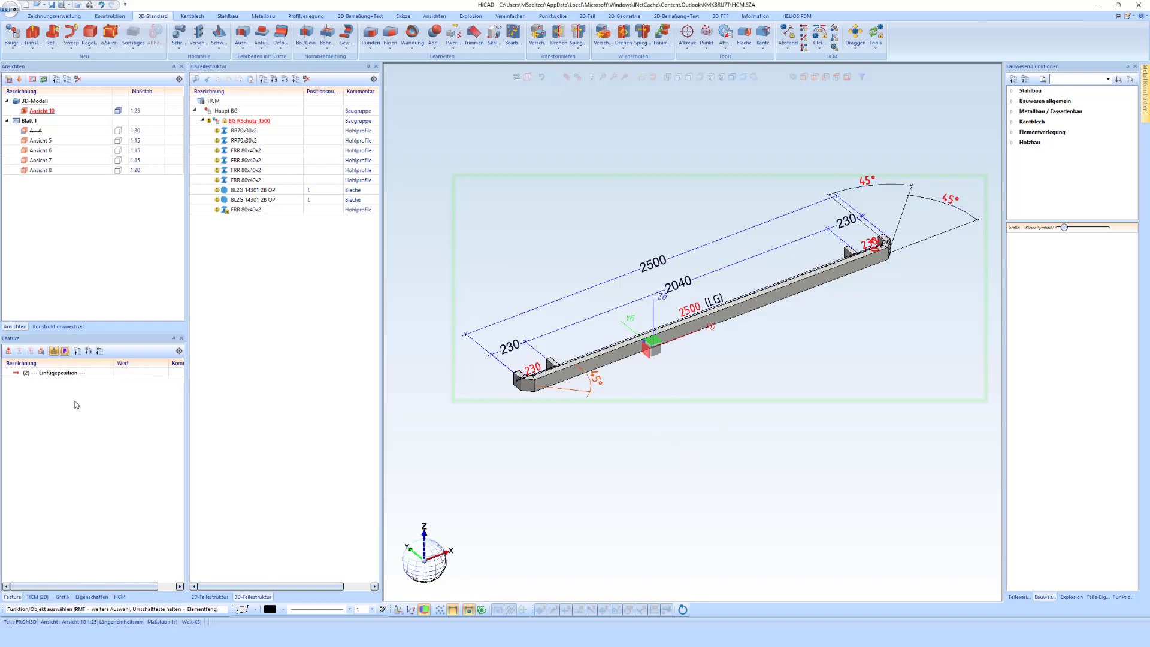
Set part variable LG to 2100 in the Teilevariablen list to recalculate the guard
{"action": "right_click", "coordinate": [53, 460]}
{"action": "key", "text": "Escape"}
{"action": "left_click", "coordinate": [1097, 597]}
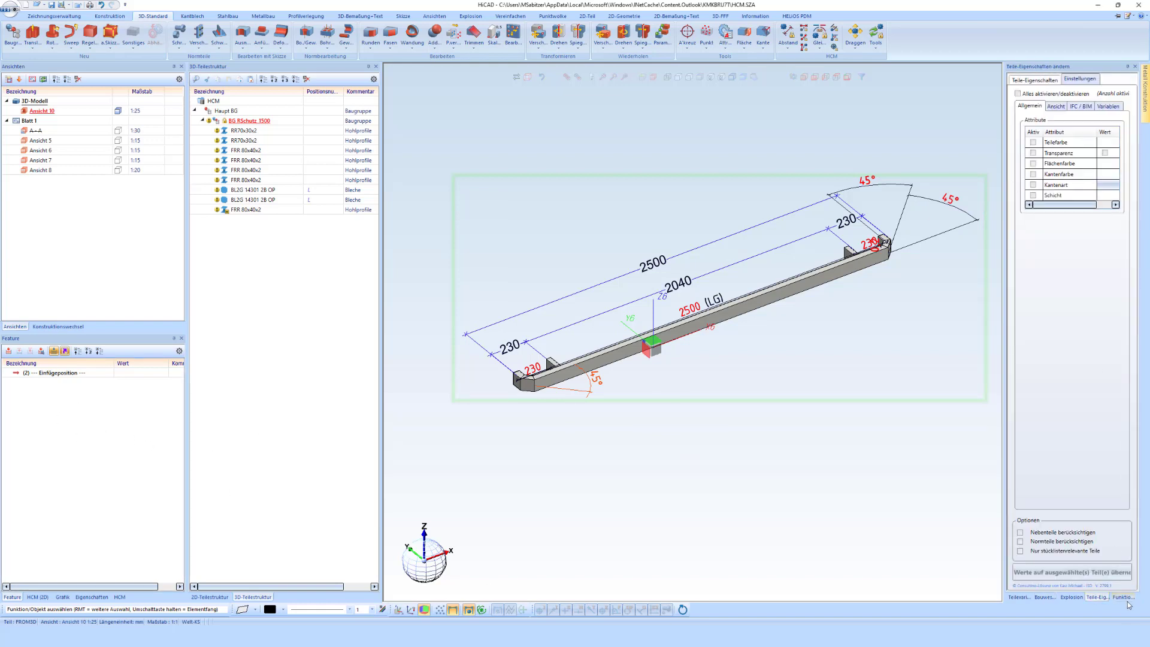
{"action": "left_click", "coordinate": [1029, 599]}
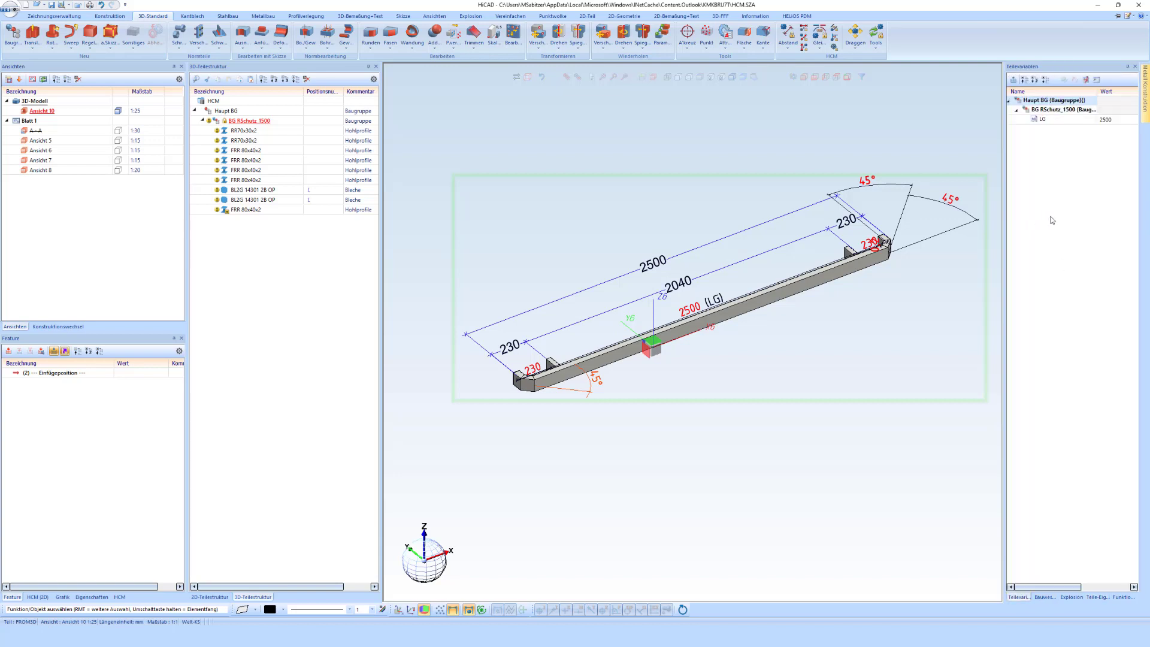
{"action": "double_click", "coordinate": [1113, 122]}
{"action": "type", "text": "2100"}
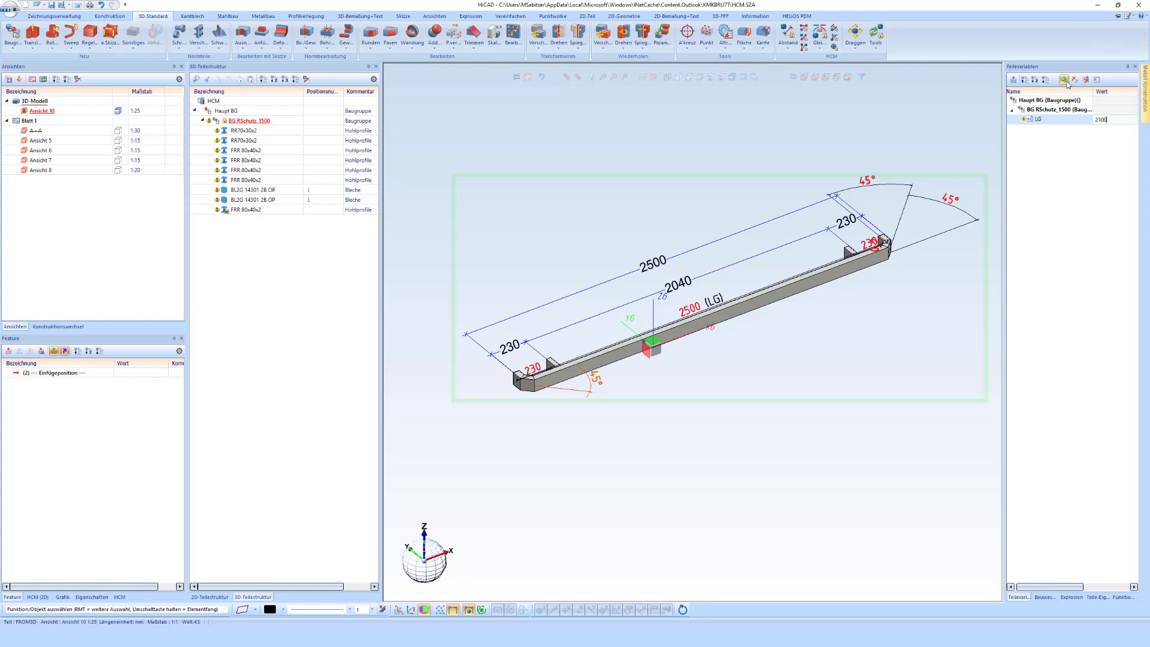
{"action": "key", "text": "Return"}
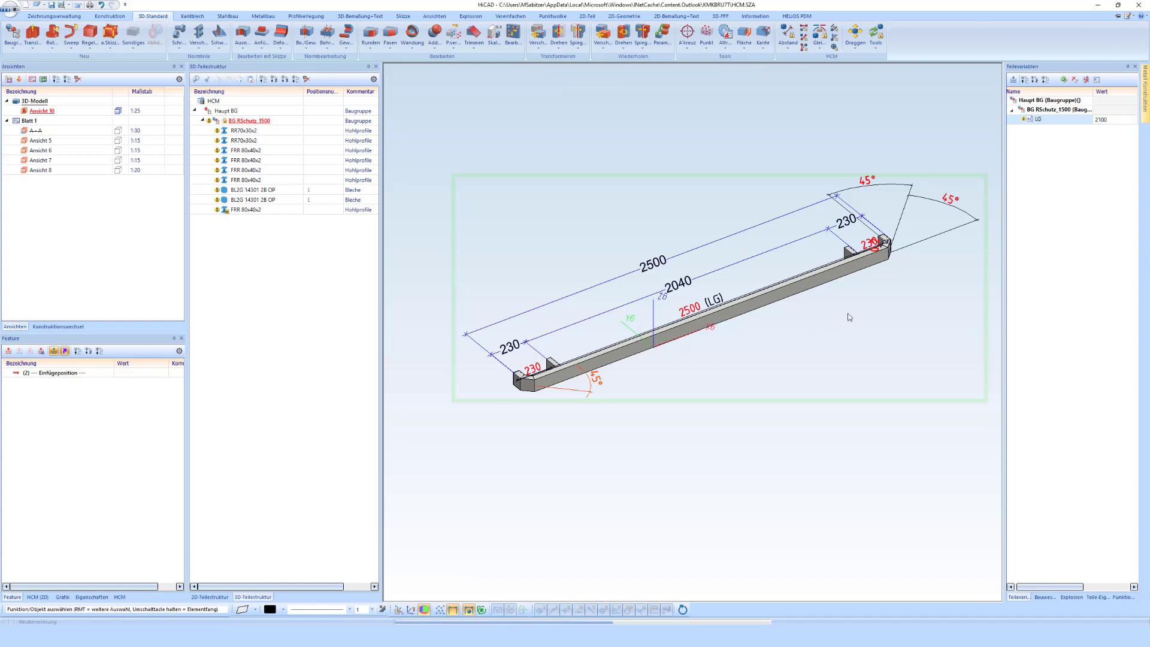